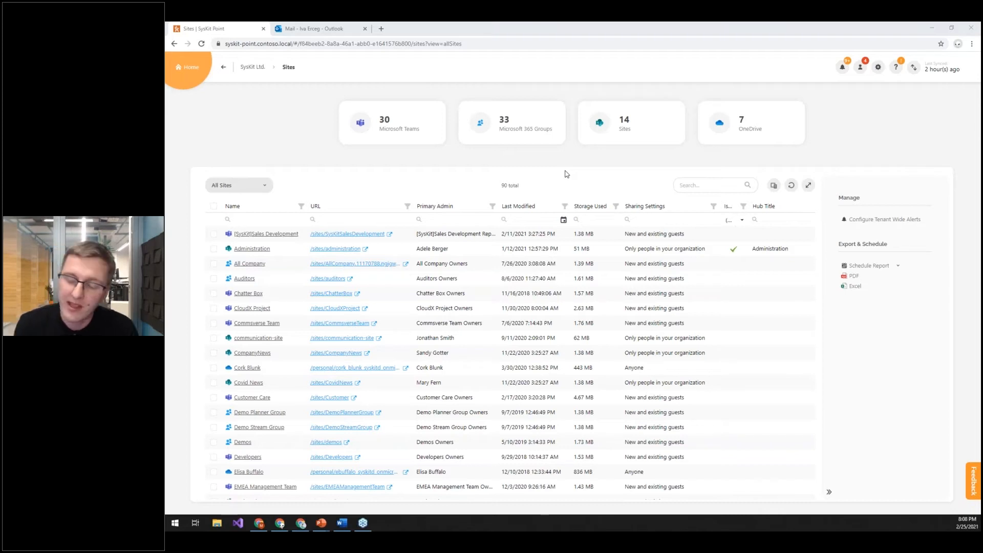
- Open the tenant-wide alert configuration and look through the Sharing, Site Administration and Microsoft Teams activity alerts, including Changed Sharing Policy
{"action": "left_click", "coordinate": [877, 225]}
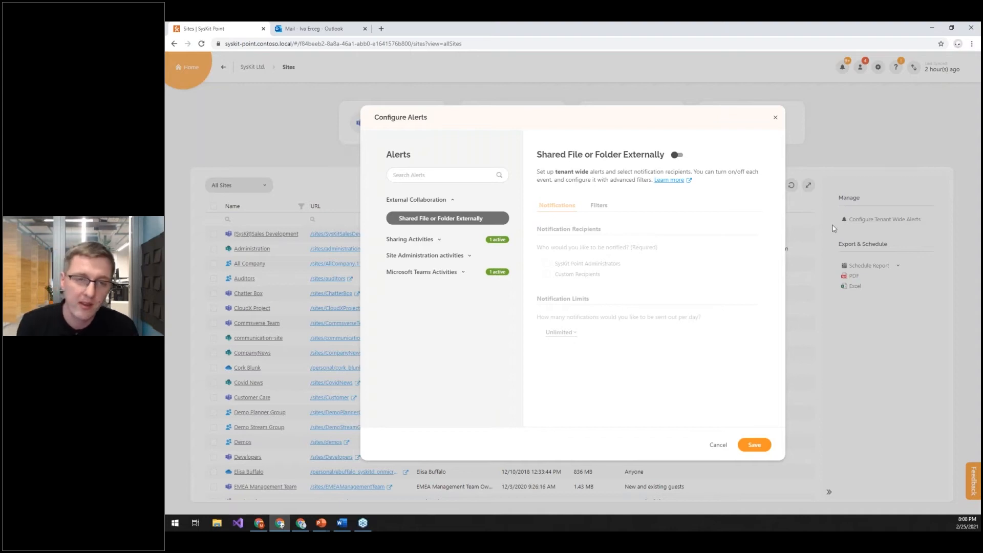
{"action": "left_click", "coordinate": [440, 241]}
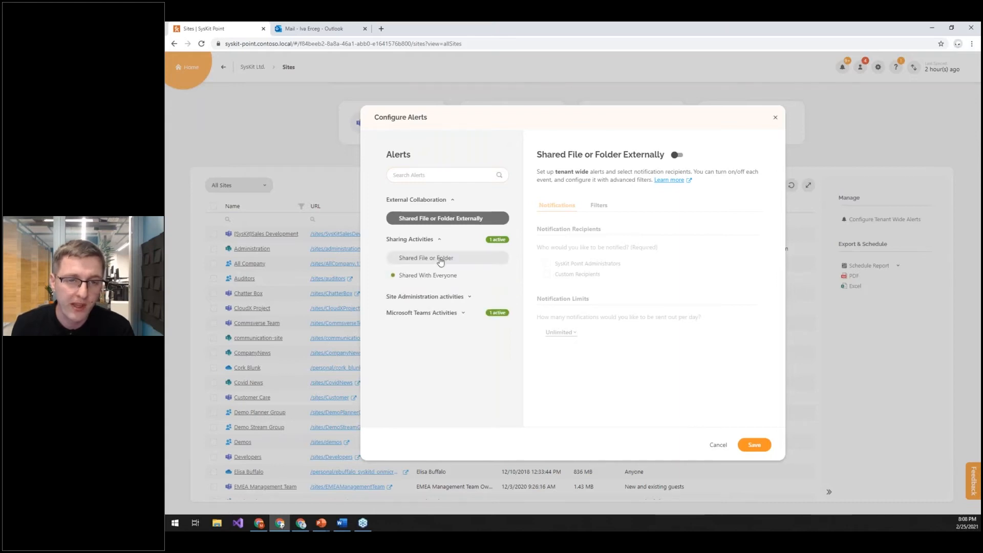
{"action": "left_click", "coordinate": [449, 300]}
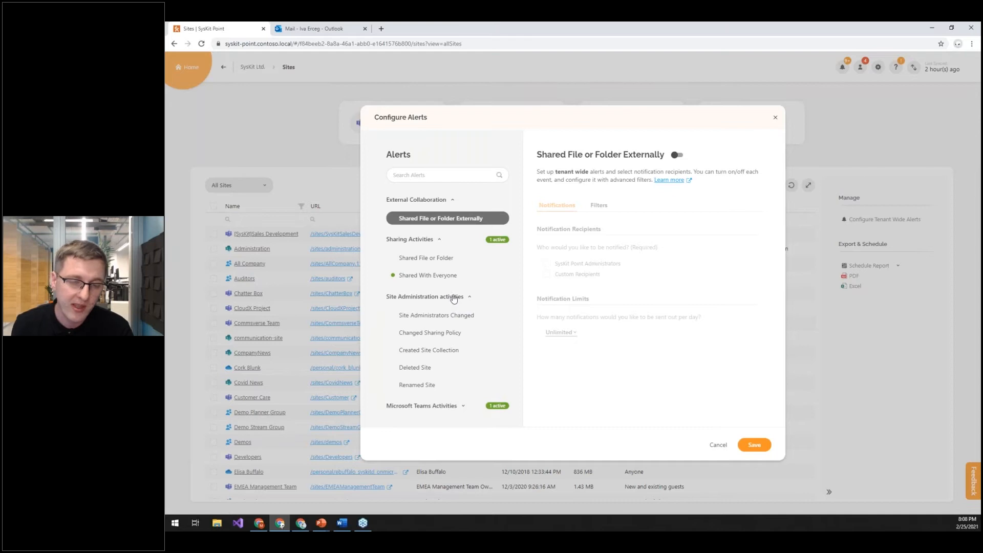
{"action": "left_click", "coordinate": [458, 337]}
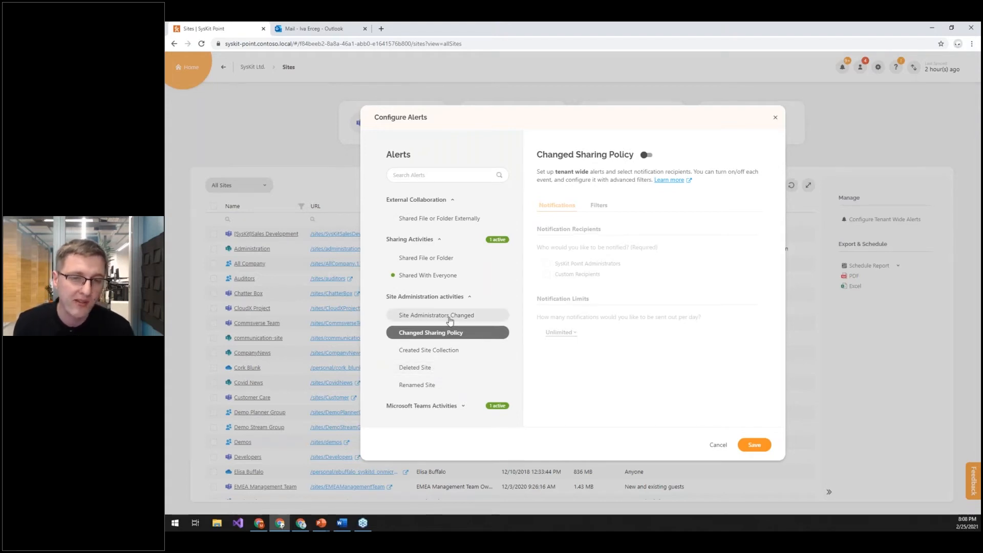
{"action": "left_click", "coordinate": [455, 405]}
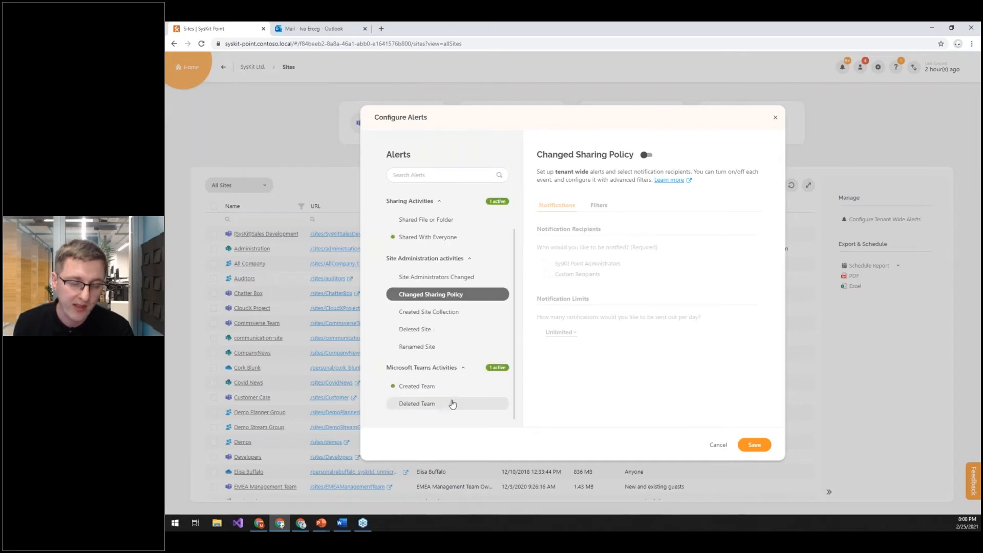
{"action": "scroll", "coordinate": [450, 401], "scroll_direction": "up", "scroll_amount": 1}
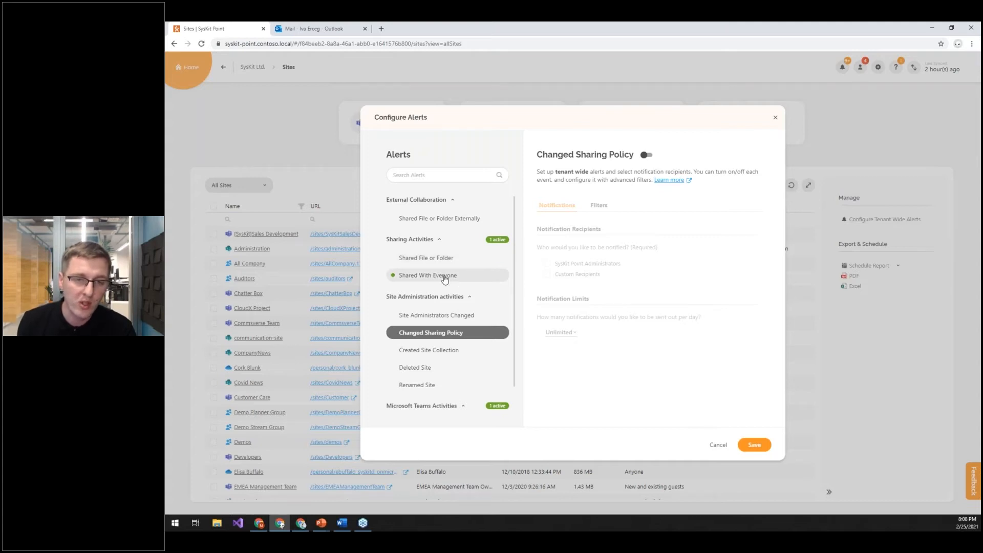
- Examine the Shared With Everyone alert's recipients, user filters and event types, and close the alert configuration discarding any changes
{"action": "left_click", "coordinate": [445, 275]}
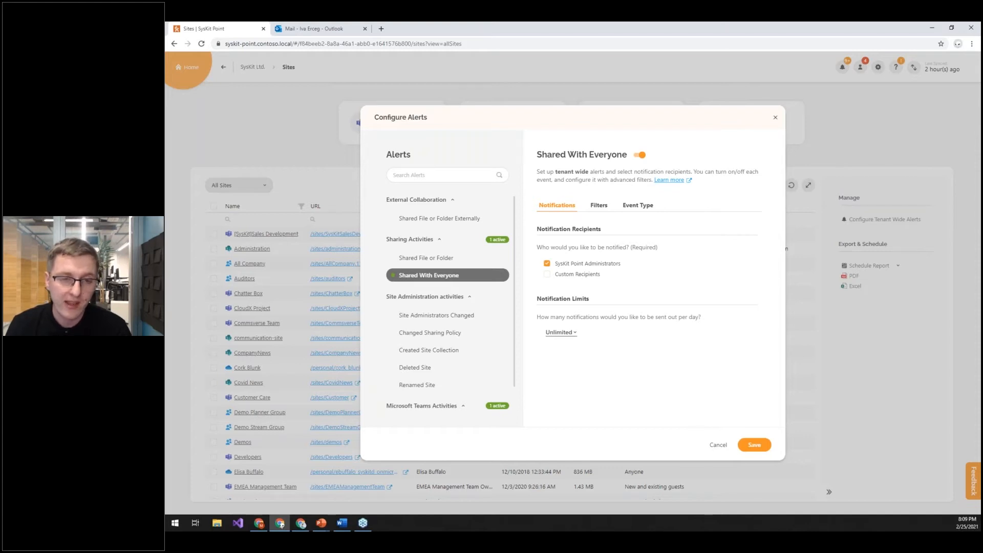
{"action": "left_click", "coordinate": [640, 155]}
{"action": "left_click", "coordinate": [640, 155]}
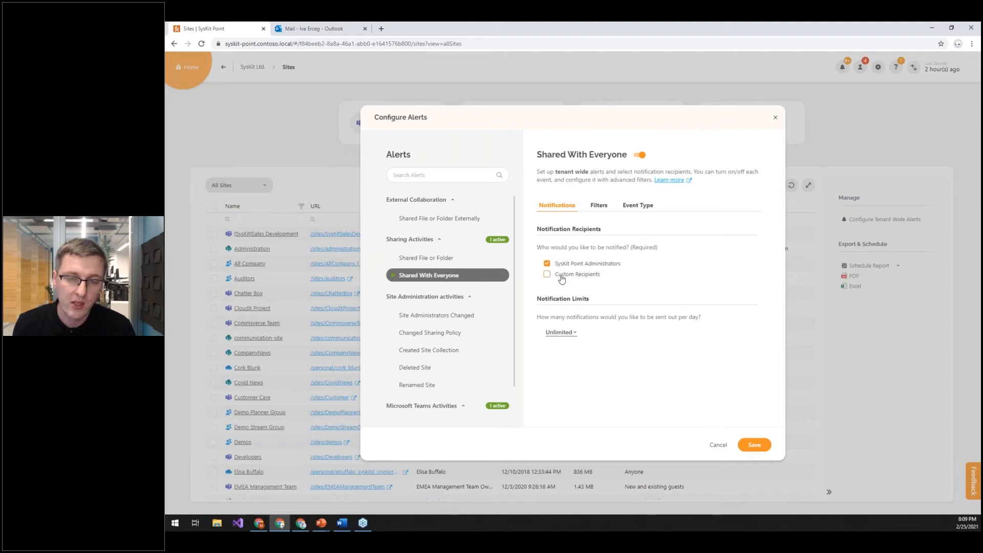
{"action": "left_click", "coordinate": [599, 206]}
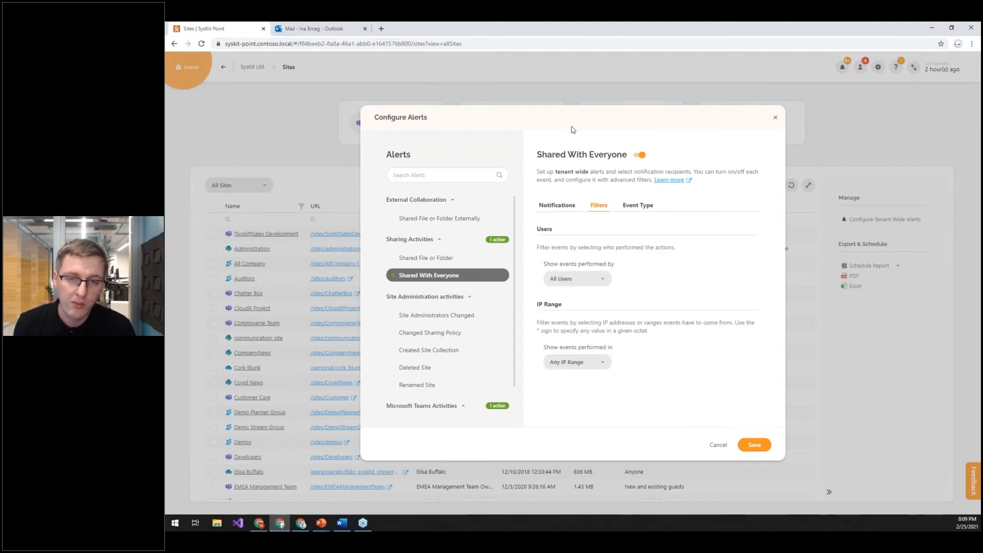
{"action": "left_click", "coordinate": [602, 279]}
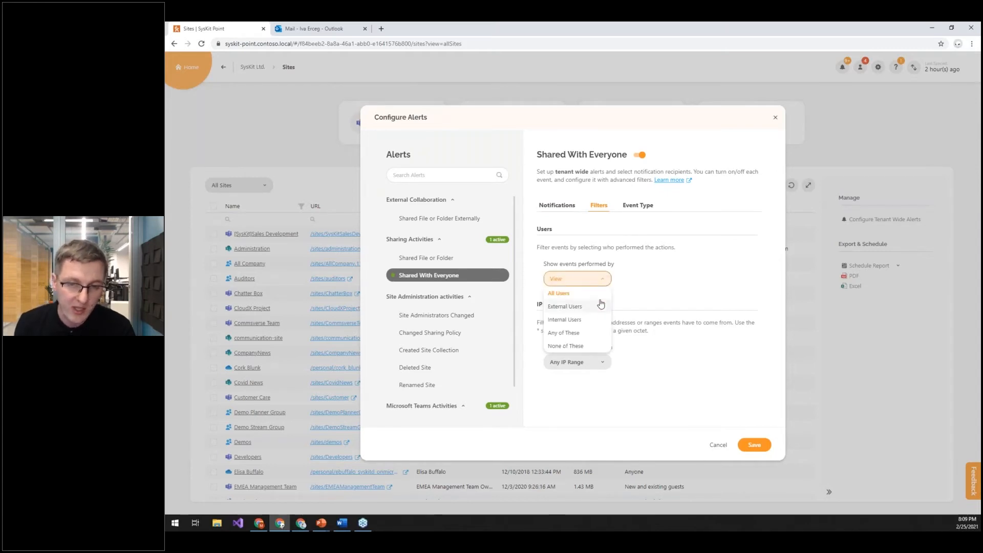
{"action": "left_click", "coordinate": [631, 278]}
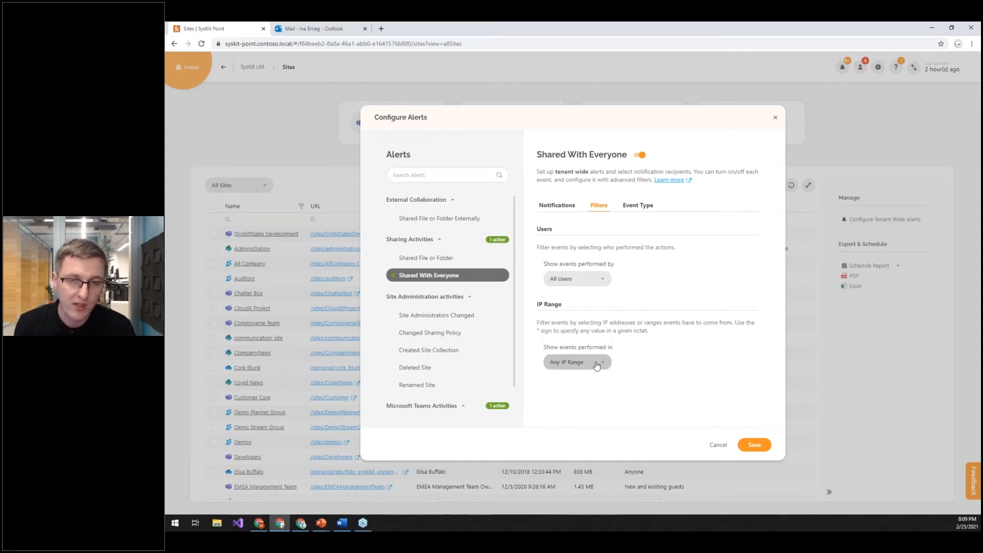
{"action": "left_click", "coordinate": [649, 210]}
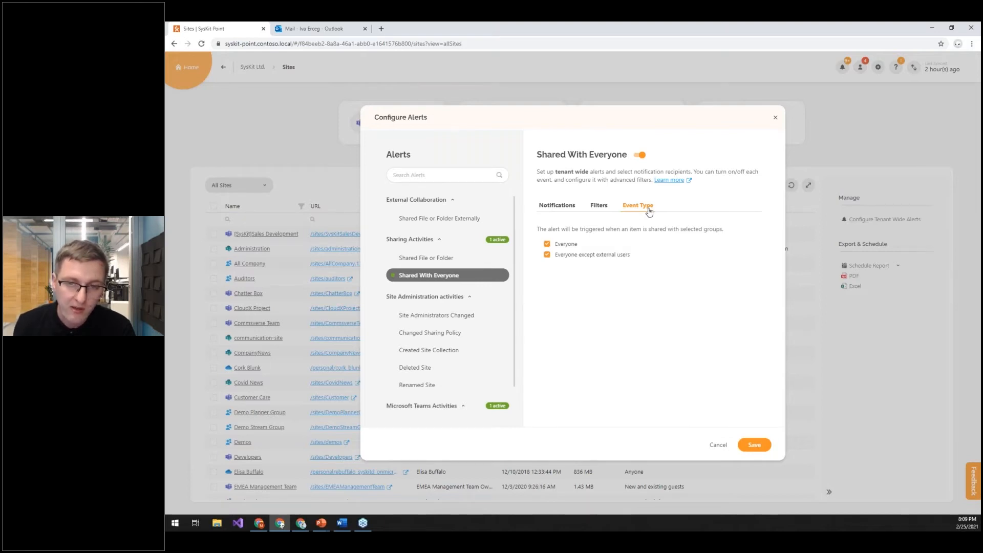
{"action": "left_click", "coordinate": [546, 254]}
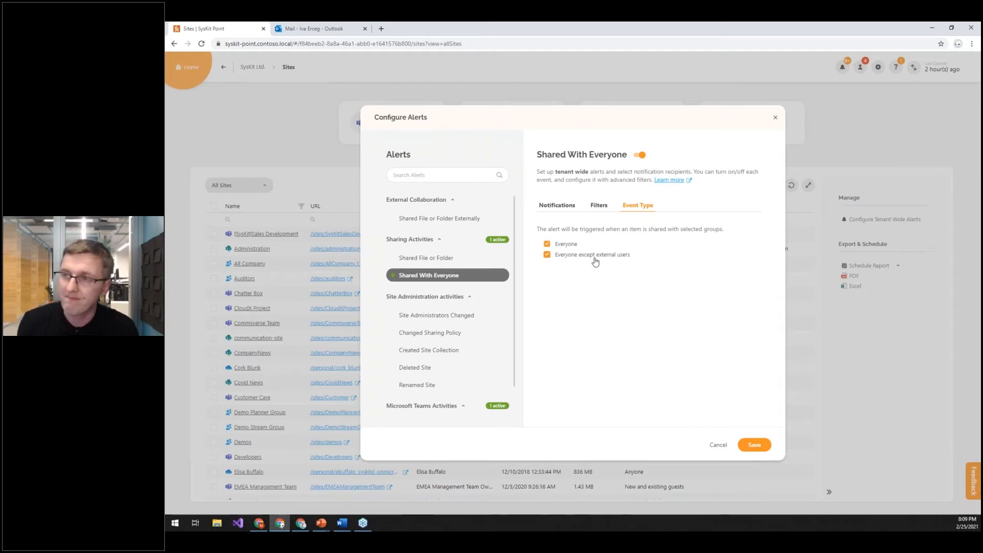
{"action": "left_click", "coordinate": [716, 444]}
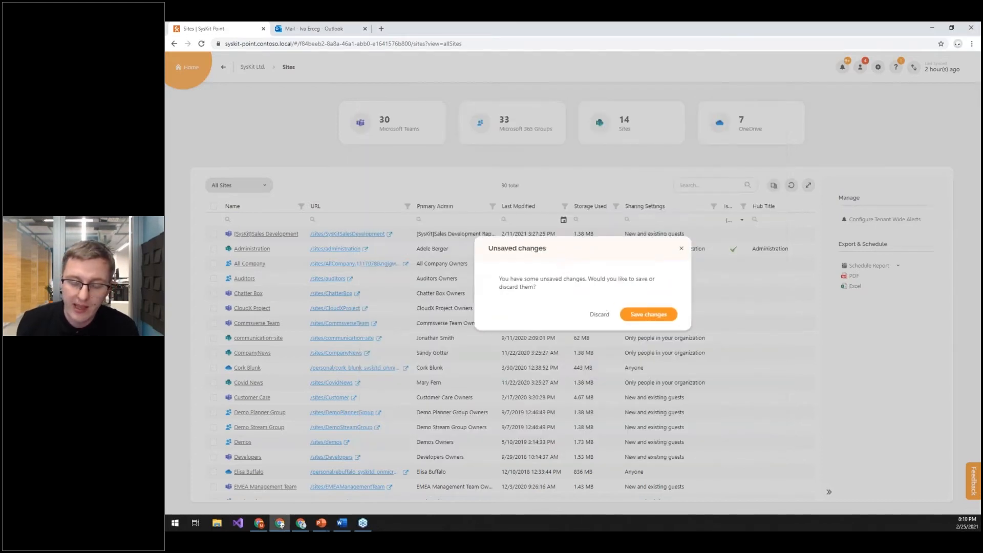
{"action": "left_click", "coordinate": [600, 315]}
- Search the sites list for "qa" and open the QA Team site's details
{"action": "scroll", "coordinate": [387, 334], "scroll_direction": "down", "scroll_amount": 5}
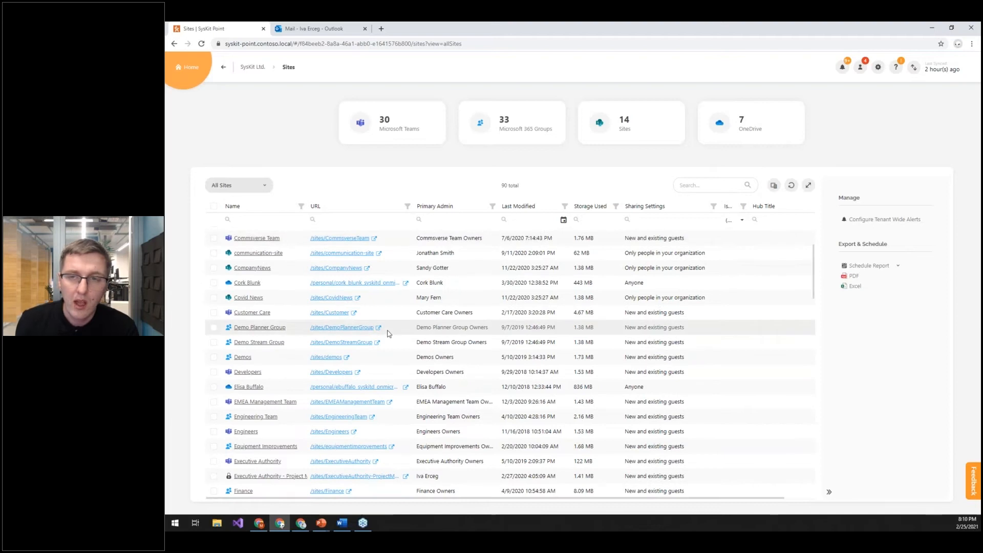
{"action": "scroll", "coordinate": [387, 334], "scroll_direction": "down", "scroll_amount": 4}
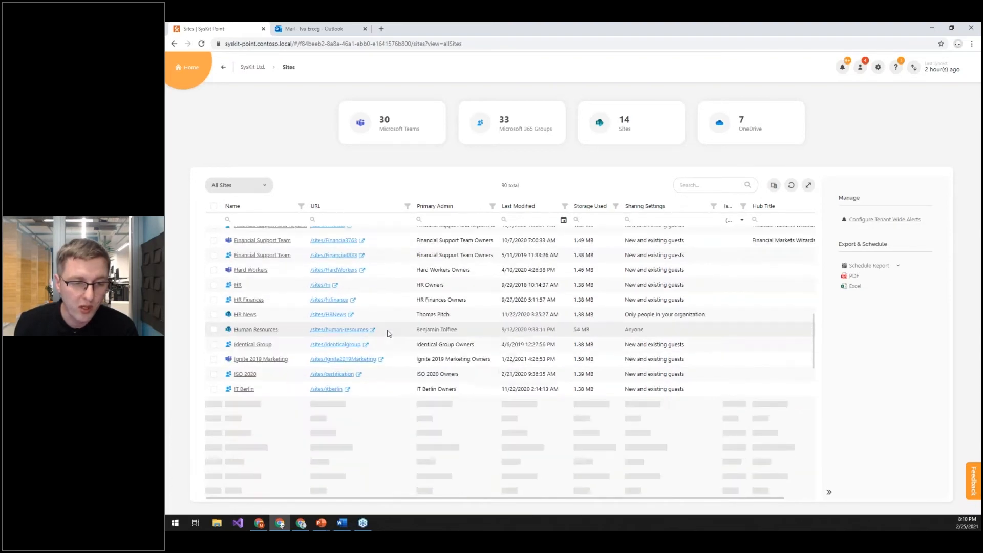
{"action": "left_click", "coordinate": [716, 185]}
{"action": "type", "text": "qa"}
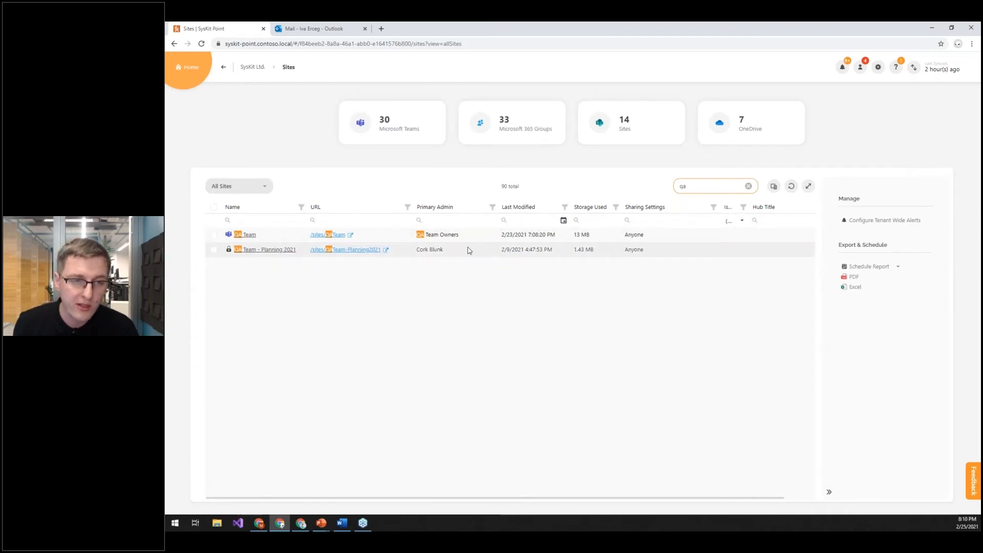
{"action": "left_click", "coordinate": [249, 235]}
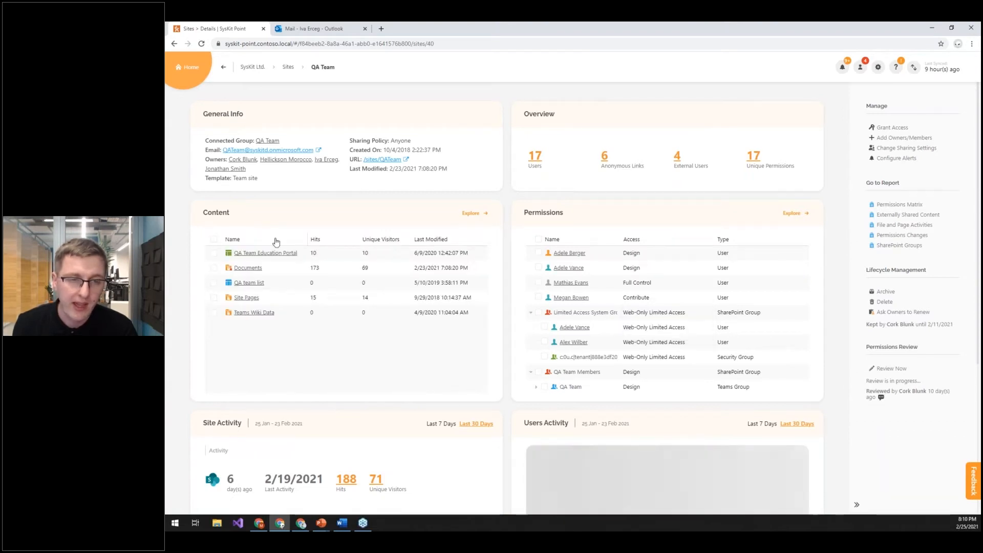
- Open the alert configuration for the QA Team site and expand the Sharing Activities and Microsoft Teams Activities categories
{"action": "left_click", "coordinate": [912, 163]}
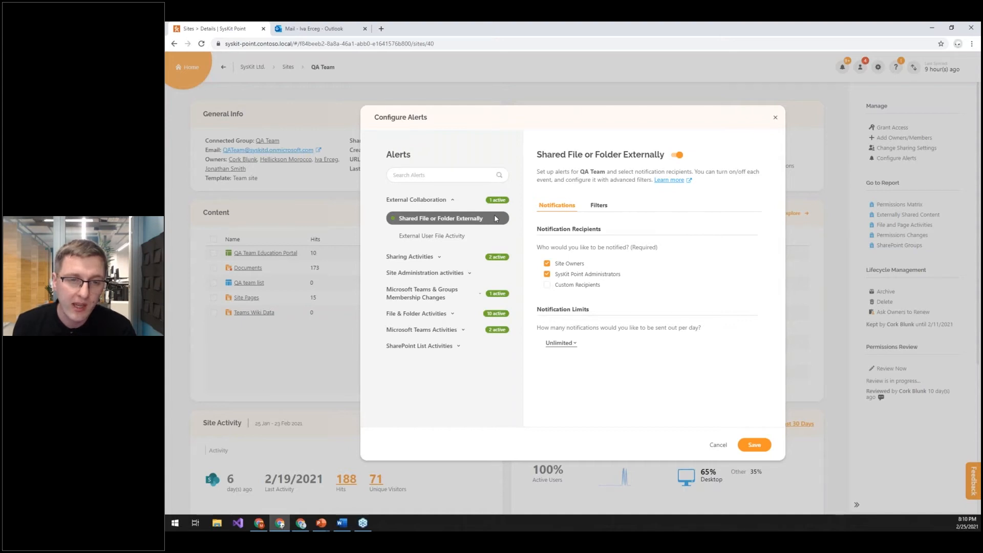
{"action": "left_click", "coordinate": [441, 257]}
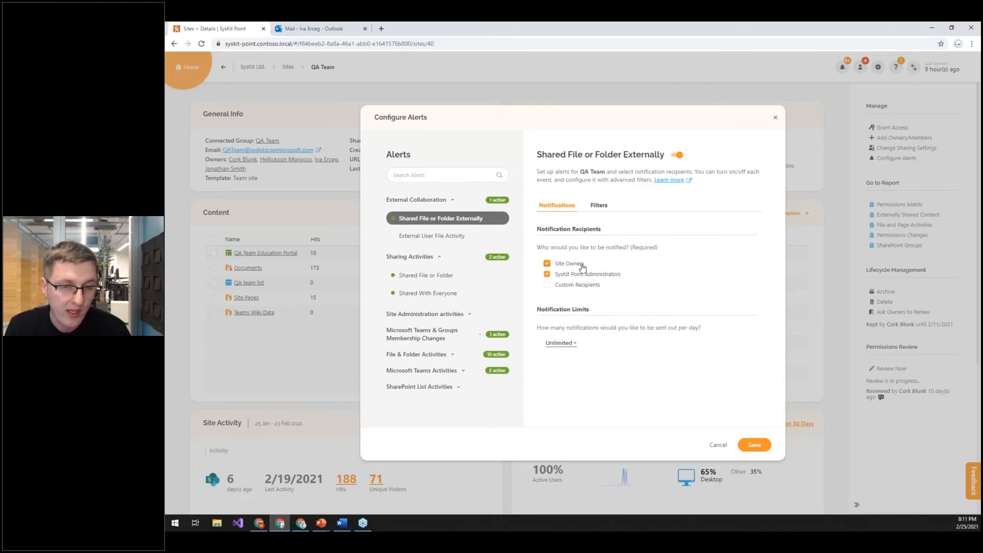
{"action": "left_click", "coordinate": [441, 370]}
{"action": "scroll", "coordinate": [441, 371], "scroll_direction": "down", "scroll_amount": 2}
{"action": "scroll", "coordinate": [446, 341], "scroll_direction": "up", "scroll_amount": 3}
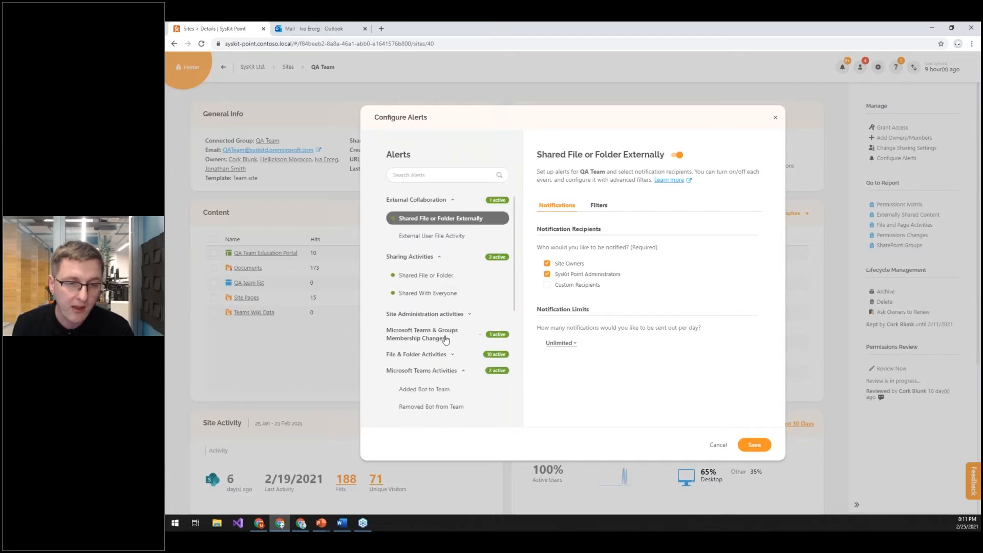
- Open the Added Member alert under Microsoft Teams & Groups Membership Changes and review its event types and filters
{"action": "left_click", "coordinate": [425, 359]}
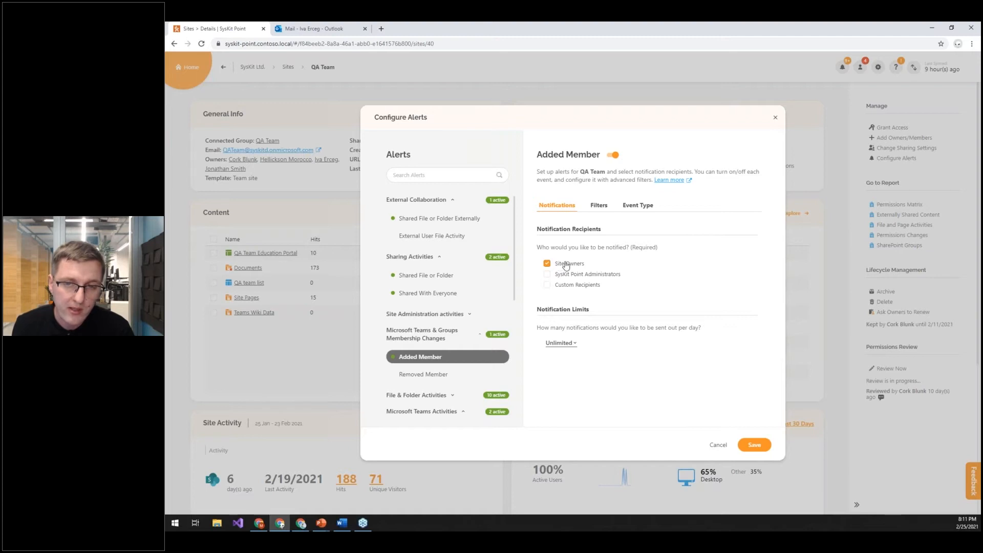
{"action": "left_click", "coordinate": [629, 210]}
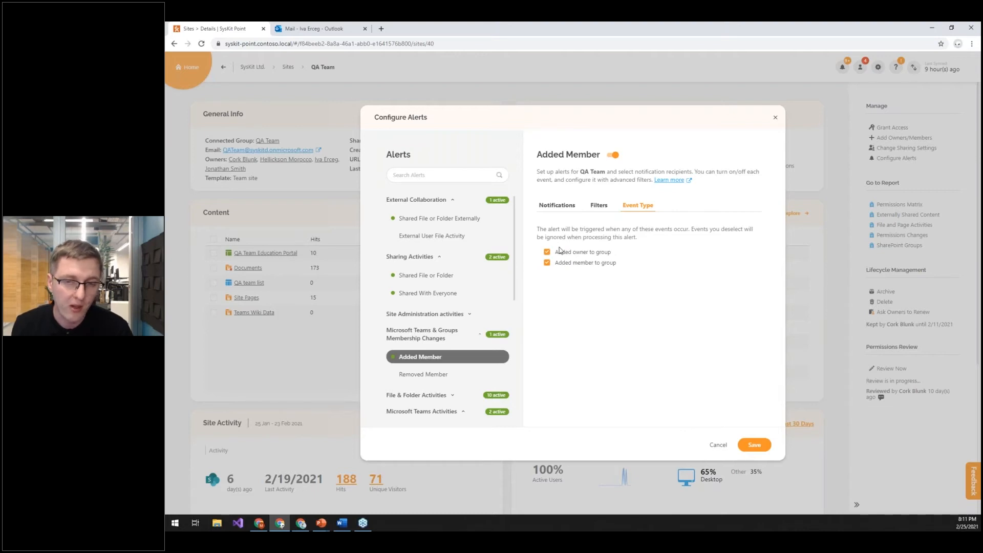
{"action": "left_click", "coordinate": [602, 206]}
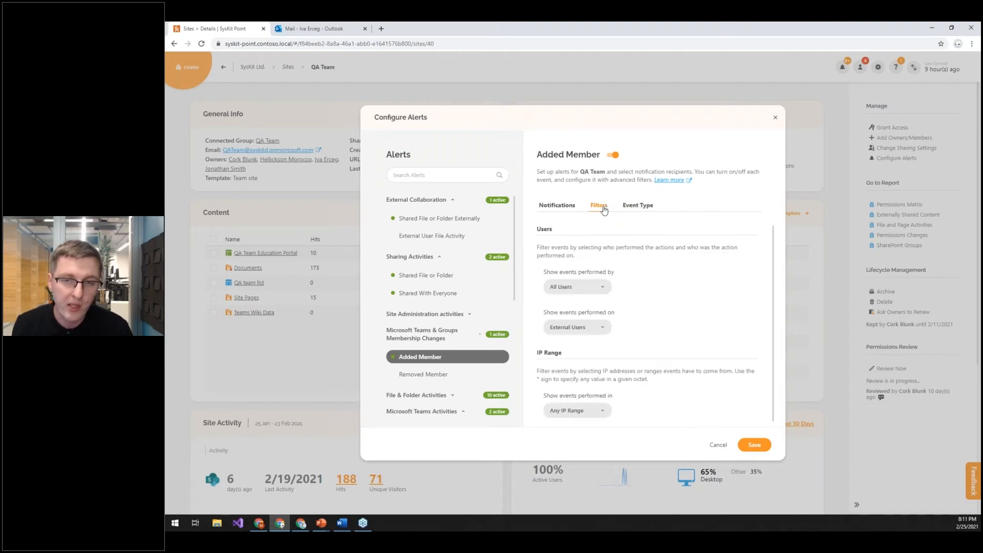
- Set the Added Member alert to show events performed on External Users and save the QA Team alert configuration
{"action": "left_click", "coordinate": [602, 329]}
{"action": "left_click", "coordinate": [557, 317]}
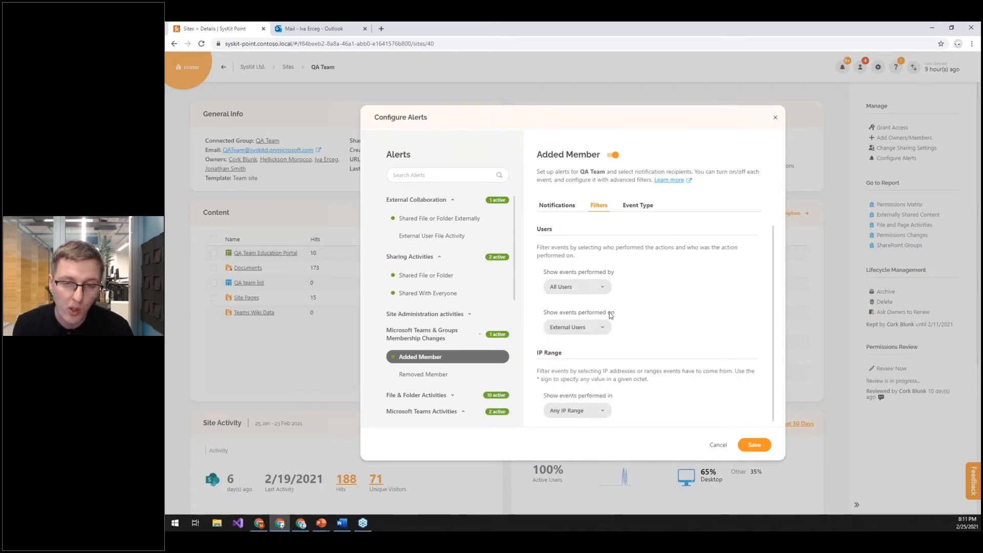
{"action": "left_click", "coordinate": [604, 328]}
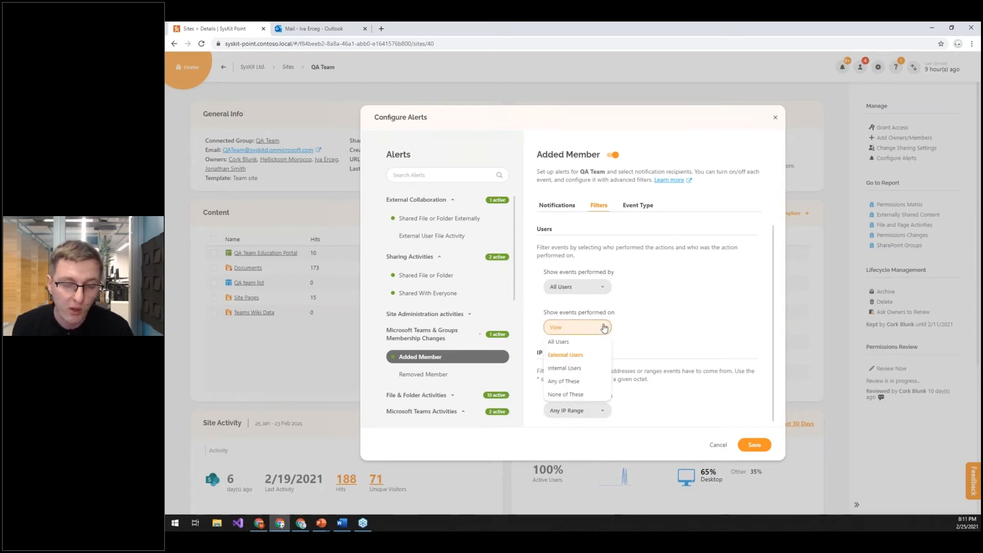
{"action": "left_click", "coordinate": [578, 356]}
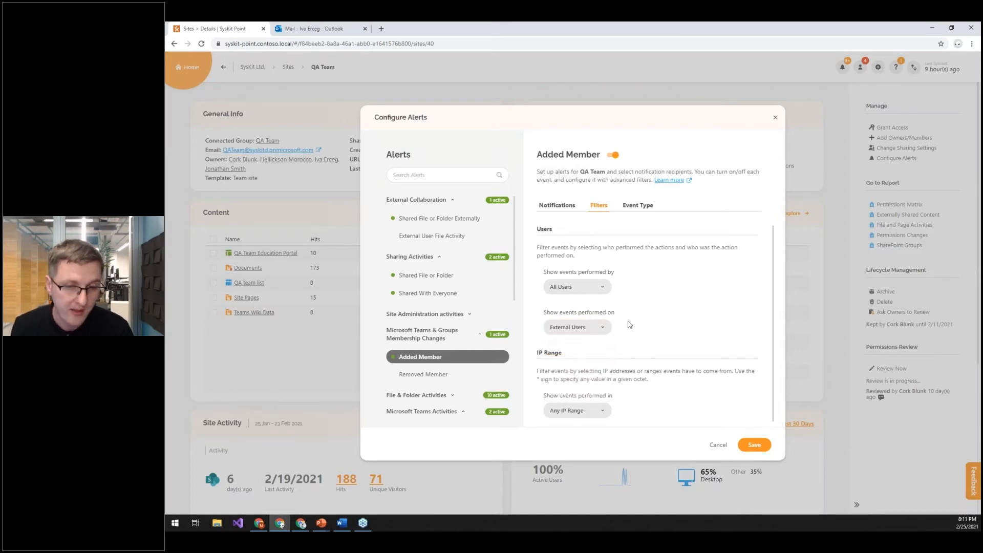
{"action": "scroll", "coordinate": [488, 287], "scroll_direction": "down", "scroll_amount": 2}
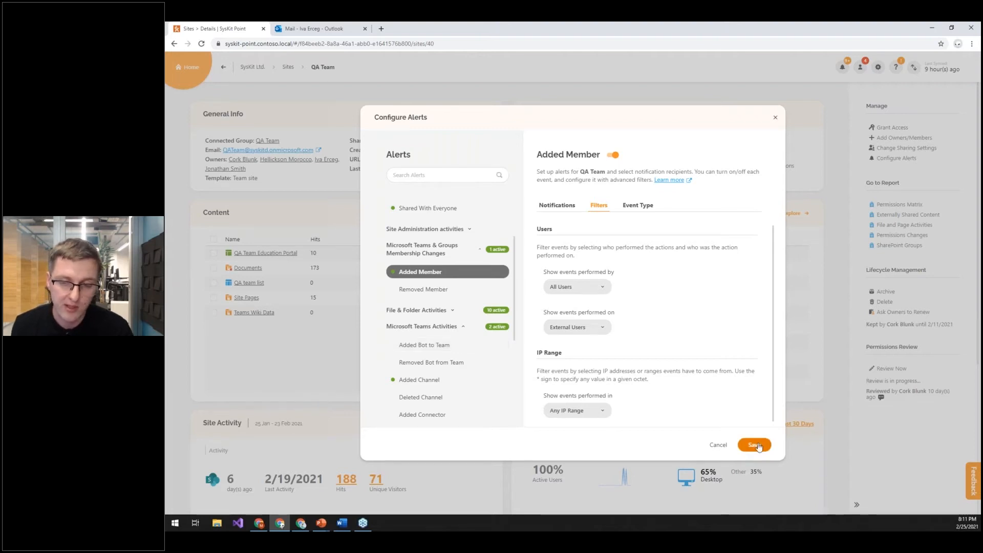
{"action": "left_click", "coordinate": [754, 444]}
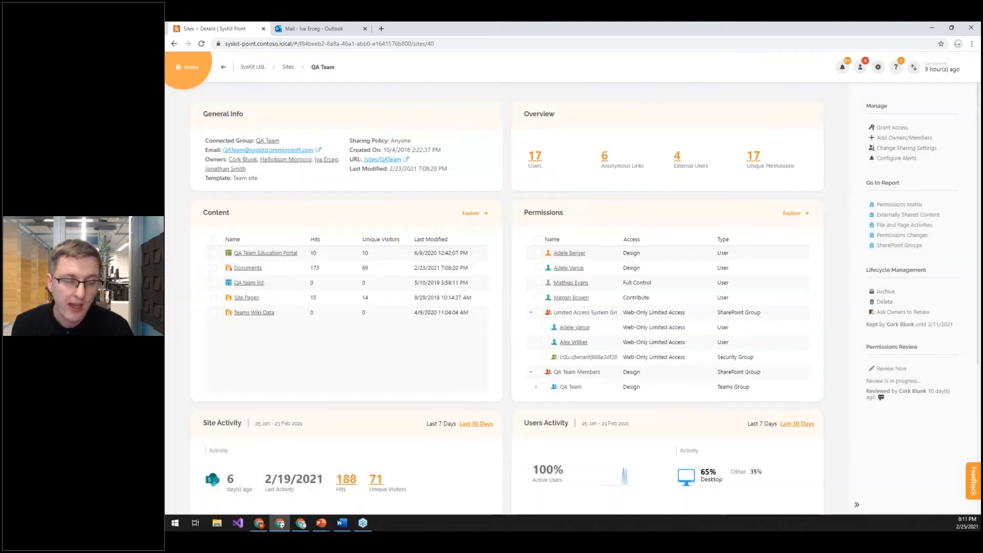
- Open the details of Docs reorganization.xlsx in the Documentation folder of QA Team's Documents library
{"action": "left_click", "coordinate": [248, 268]}
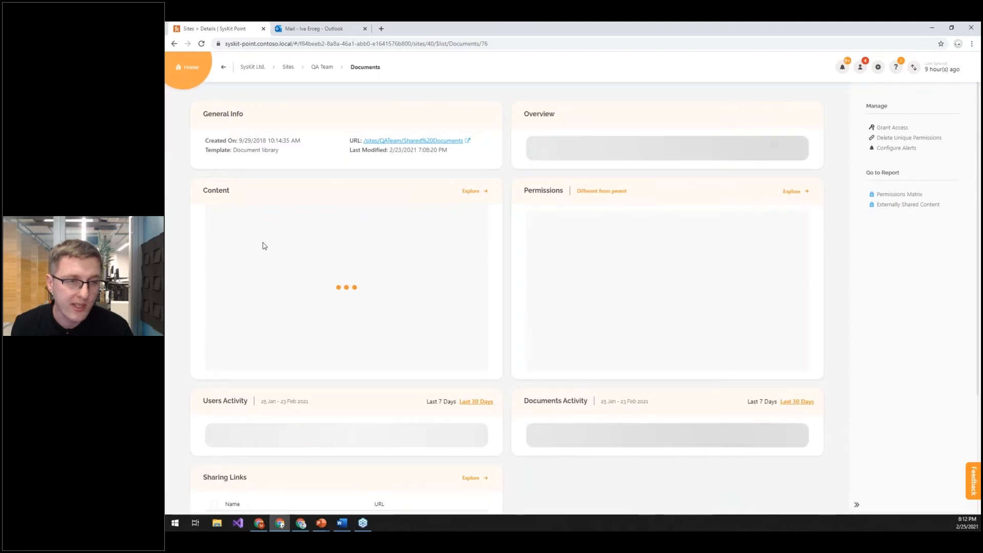
{"action": "left_click", "coordinate": [241, 253]}
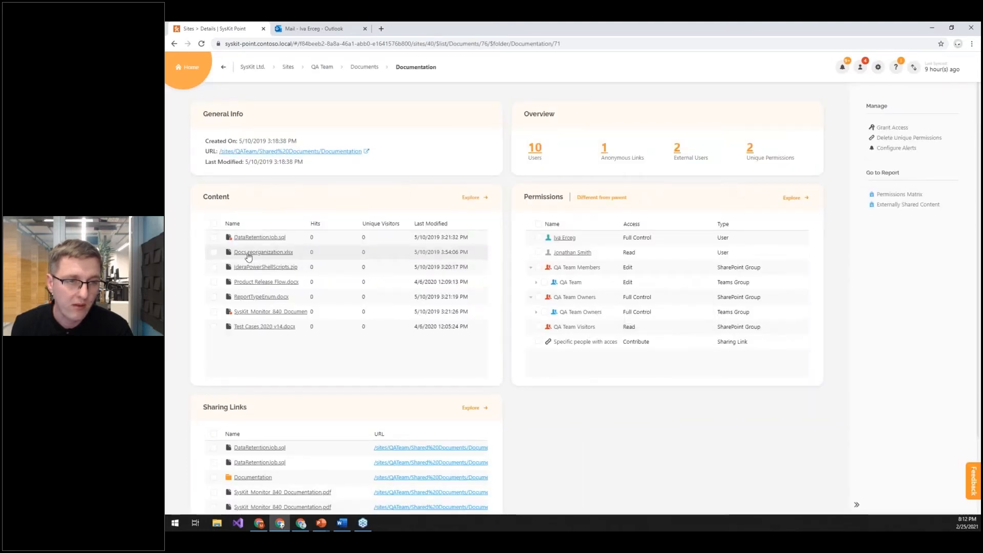
{"action": "left_click", "coordinate": [252, 252]}
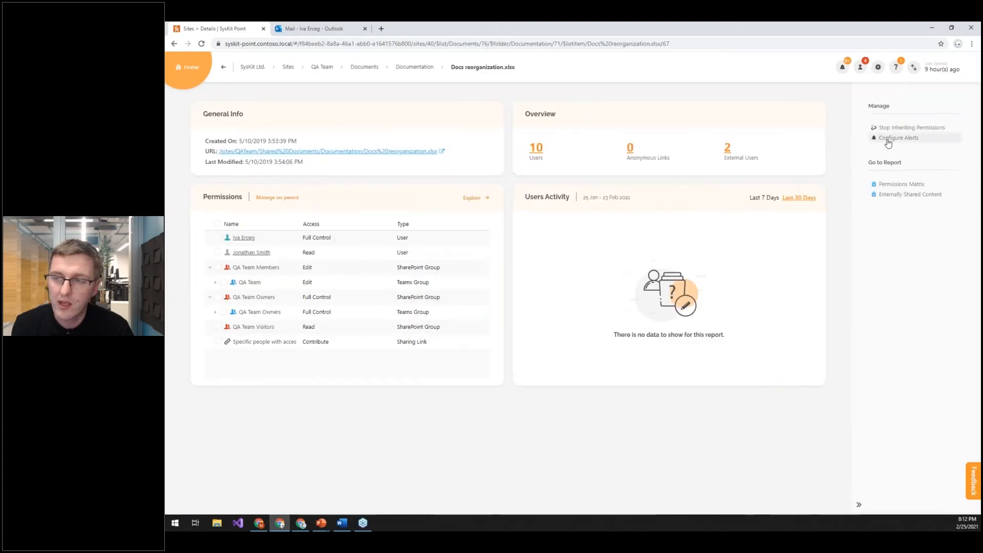
- Open the alert configuration for Docs reorganization.xlsx and look through its Sharing Activities and File & Folder Activities alerts
{"action": "left_click", "coordinate": [897, 138]}
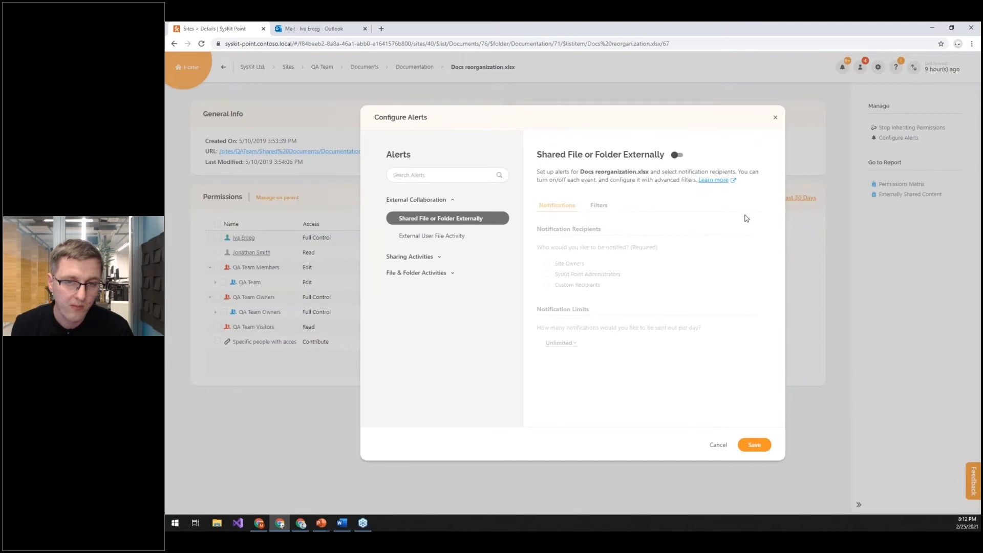
{"action": "left_click", "coordinate": [439, 258]}
{"action": "left_click", "coordinate": [454, 315]}
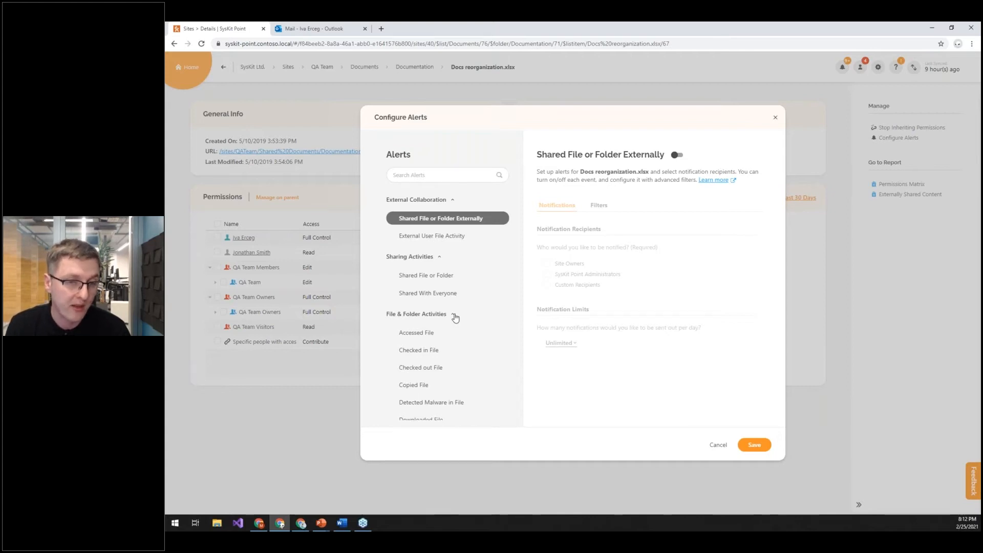
{"action": "scroll", "coordinate": [430, 328], "scroll_direction": "down", "scroll_amount": 1}
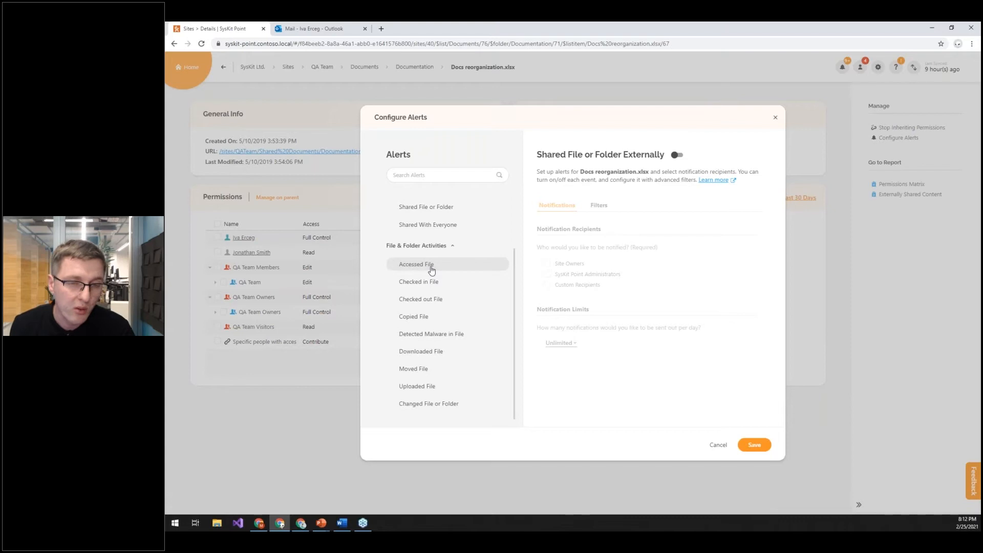
- Enable the Changed File or Folder alert for Docs reorganization.xlsx, review its event types, and discard the change
{"action": "left_click", "coordinate": [460, 405]}
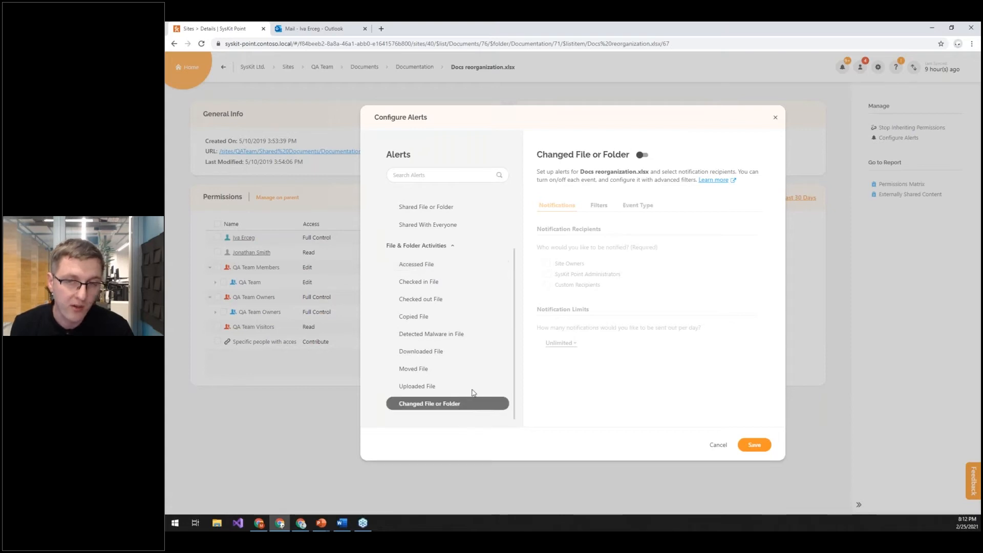
{"action": "left_click", "coordinate": [643, 154]}
{"action": "left_click", "coordinate": [638, 206]}
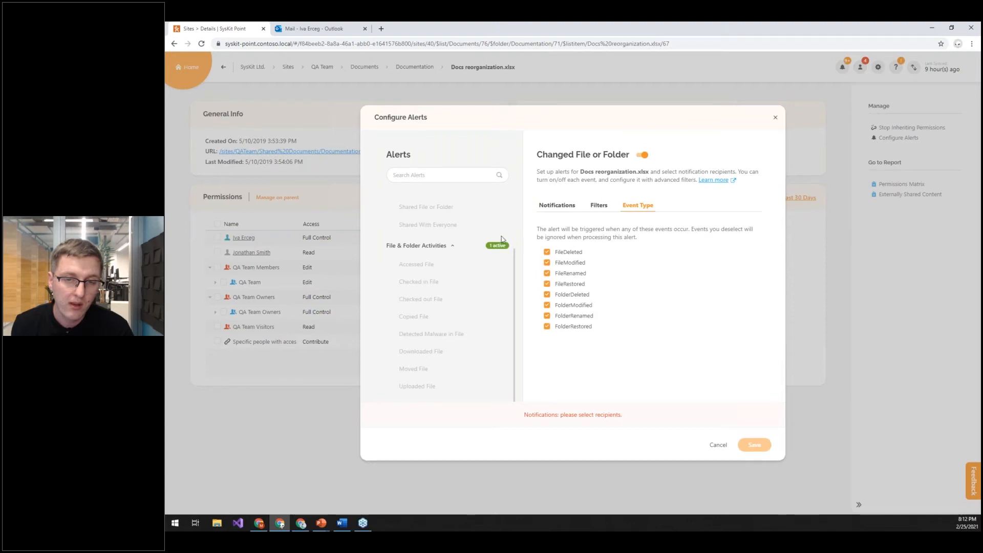
{"action": "left_click", "coordinate": [718, 445]}
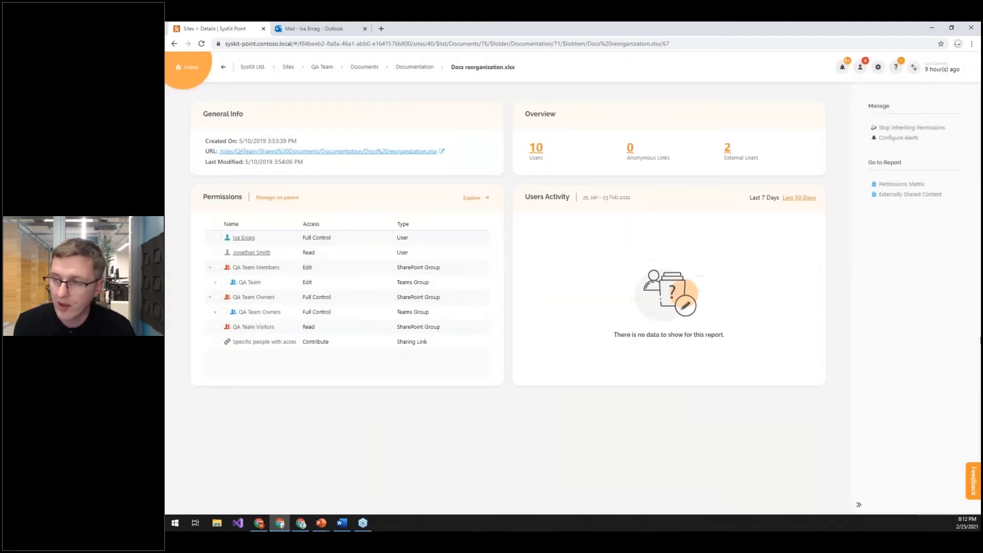
- Open the tenant-wide alert configuration from the Users overview
{"action": "key", "text": "alt+Tab"}
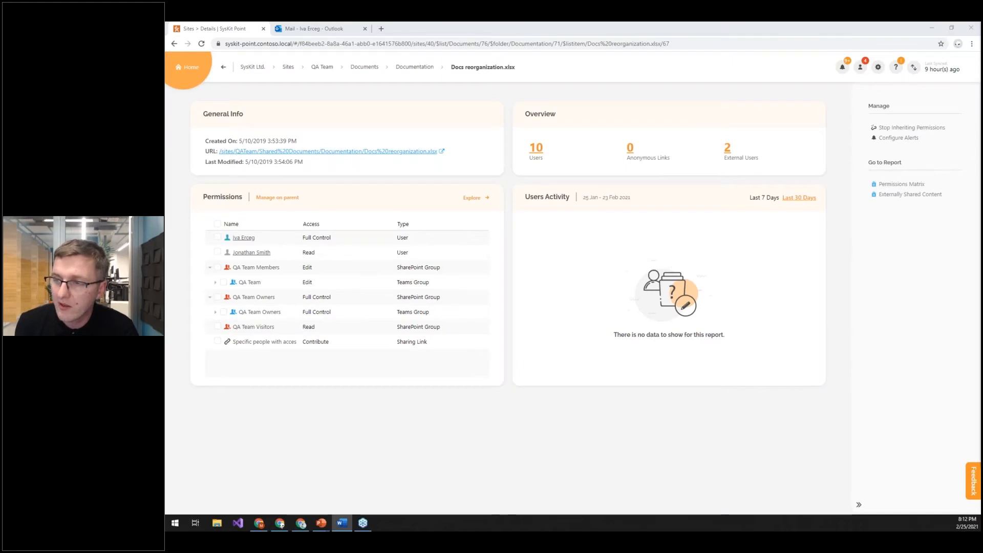
{"action": "left_click", "coordinate": [189, 67]}
{"action": "left_click", "coordinate": [252, 169]}
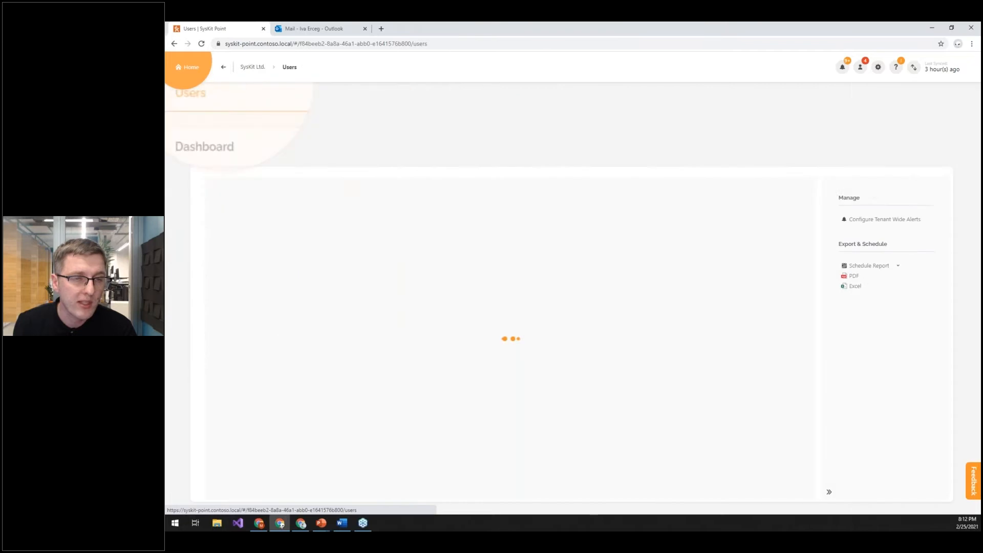
{"action": "left_click", "coordinate": [880, 223]}
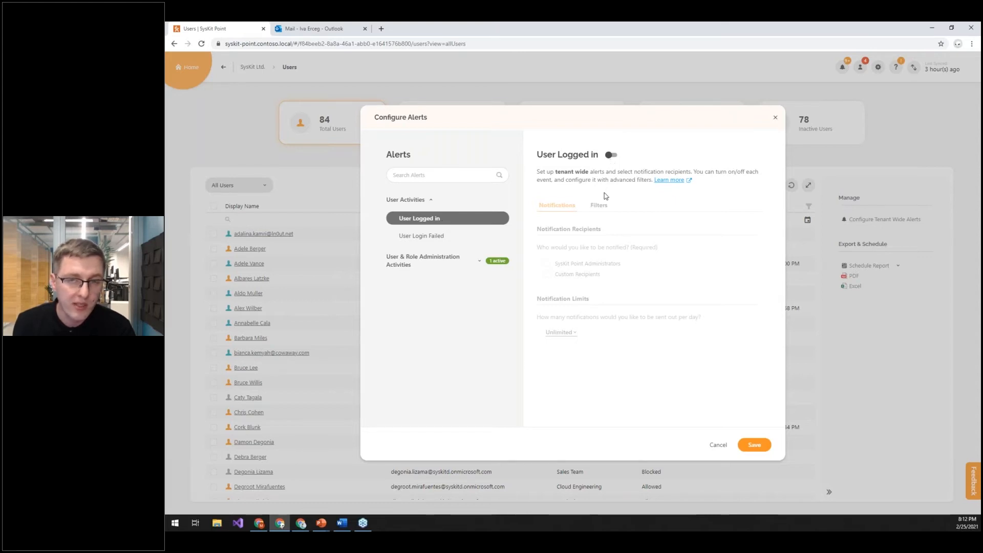
- Review the User Logged in alert's user and IP range filters and the User & Role Administration Activities alerts, discarding any changes
{"action": "left_click", "coordinate": [612, 155]}
{"action": "left_click", "coordinate": [599, 206]}
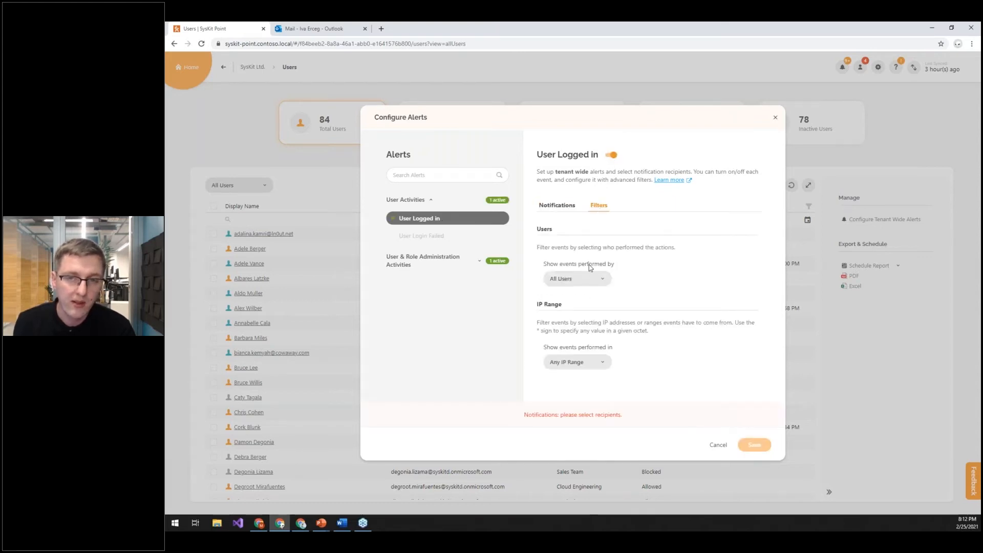
{"action": "left_click", "coordinate": [593, 362]}
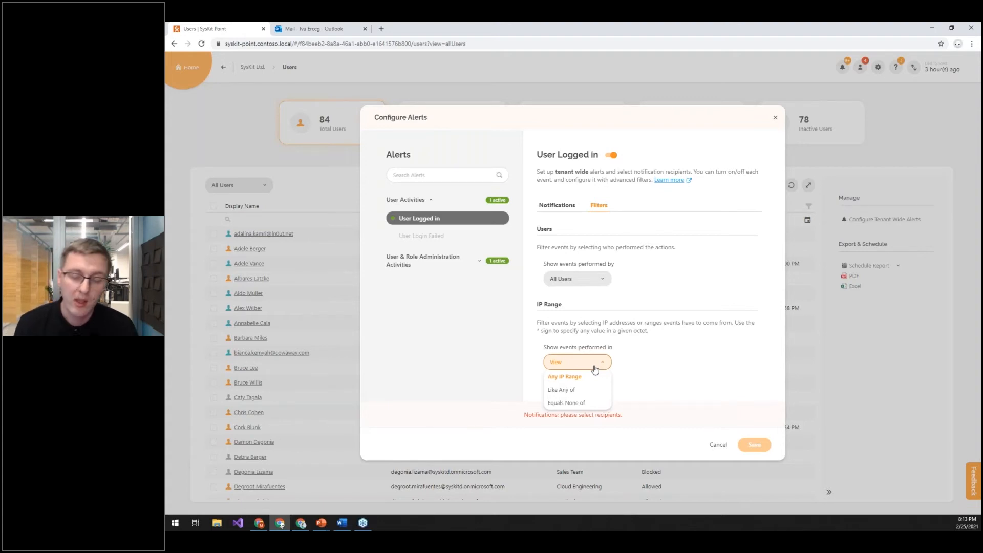
{"action": "left_click", "coordinate": [478, 260]}
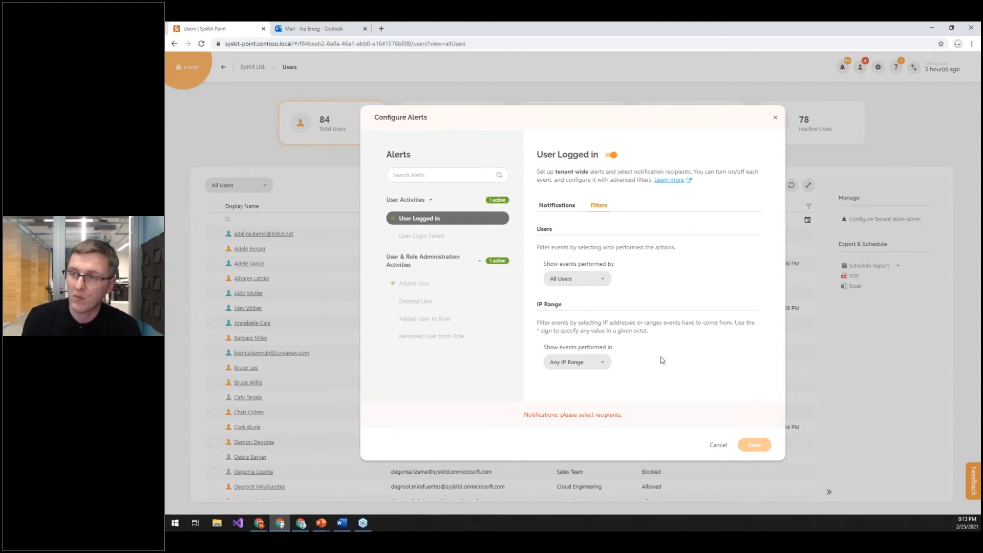
{"action": "left_click", "coordinate": [719, 445]}
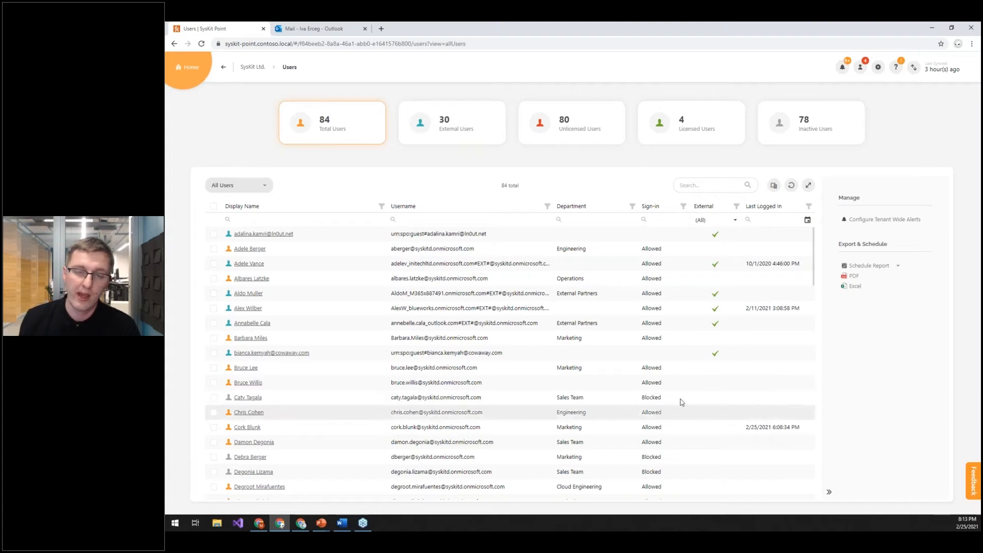
- Switch to Outlook and examine the sharing details in the Shared File or Folder Externally alert email
{"action": "left_click", "coordinate": [295, 28]}
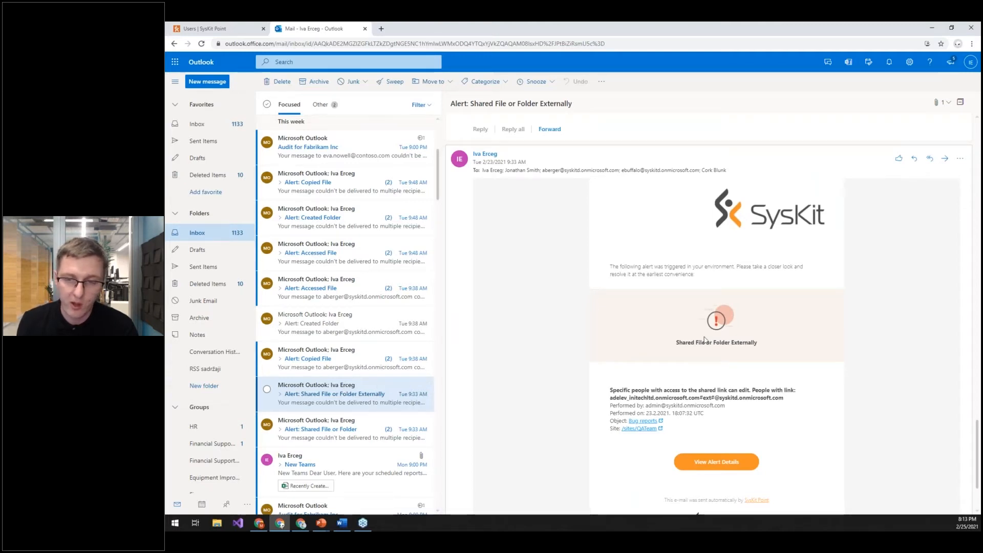
{"action": "left_click_drag", "start_coordinate": [646, 405], "coordinate": [749, 408]}
{"action": "left_click", "coordinate": [611, 398]}
{"action": "left_click_drag", "start_coordinate": [612, 398], "coordinate": [630, 398]}
{"action": "left_click_drag", "start_coordinate": [755, 390], "coordinate": [611, 392]}
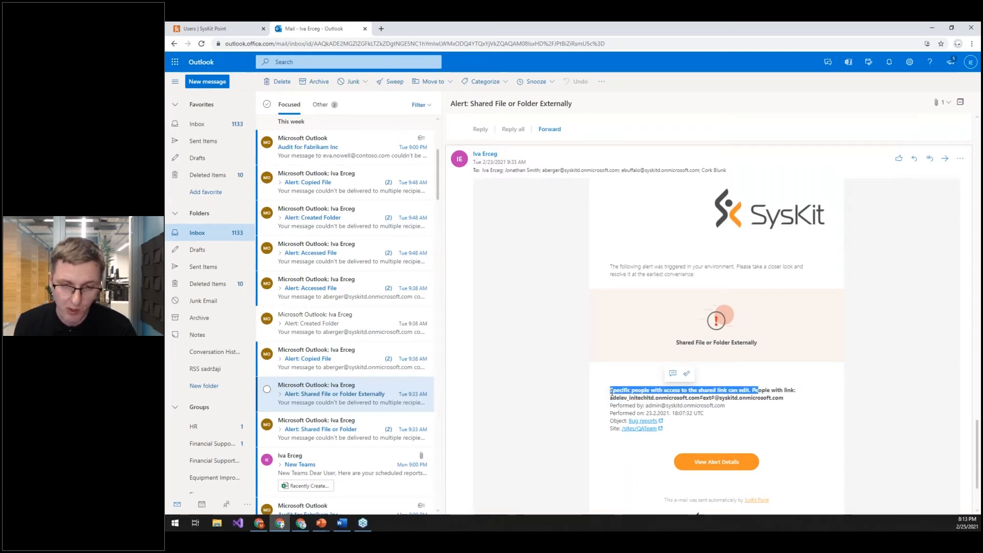
- Switch back to SysKit Point and open the full Alerts History from the notifications
{"action": "left_click", "coordinate": [226, 25]}
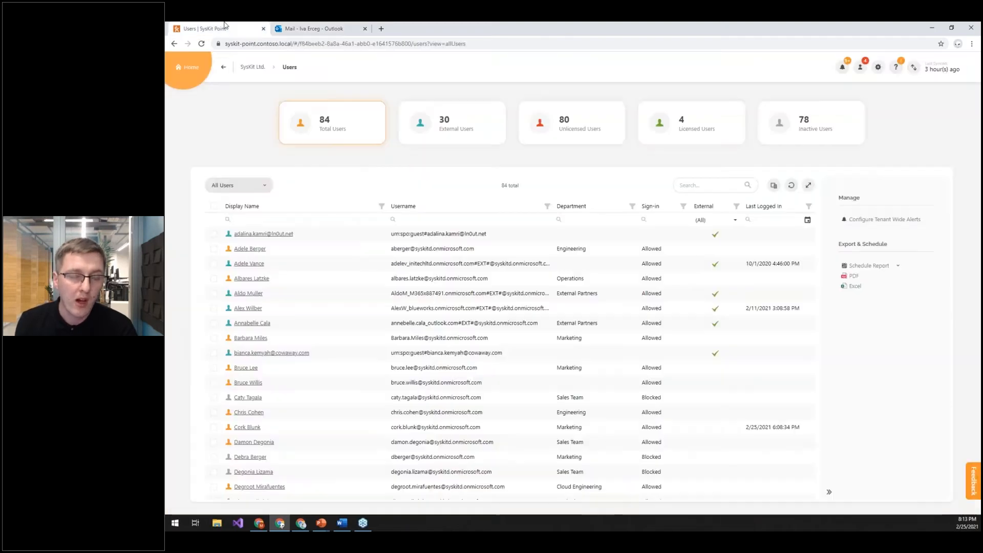
{"action": "left_click", "coordinate": [842, 70]}
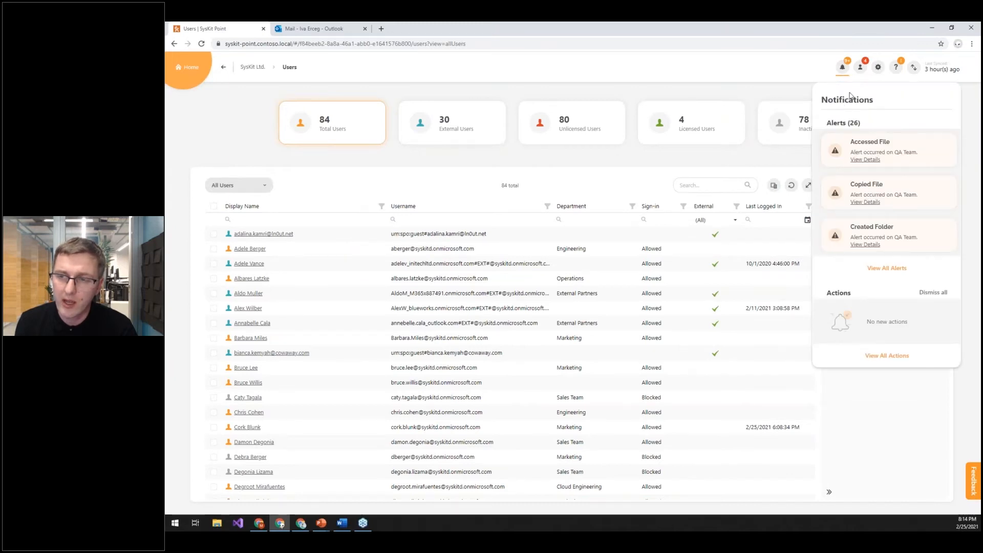
{"action": "left_click", "coordinate": [880, 272]}
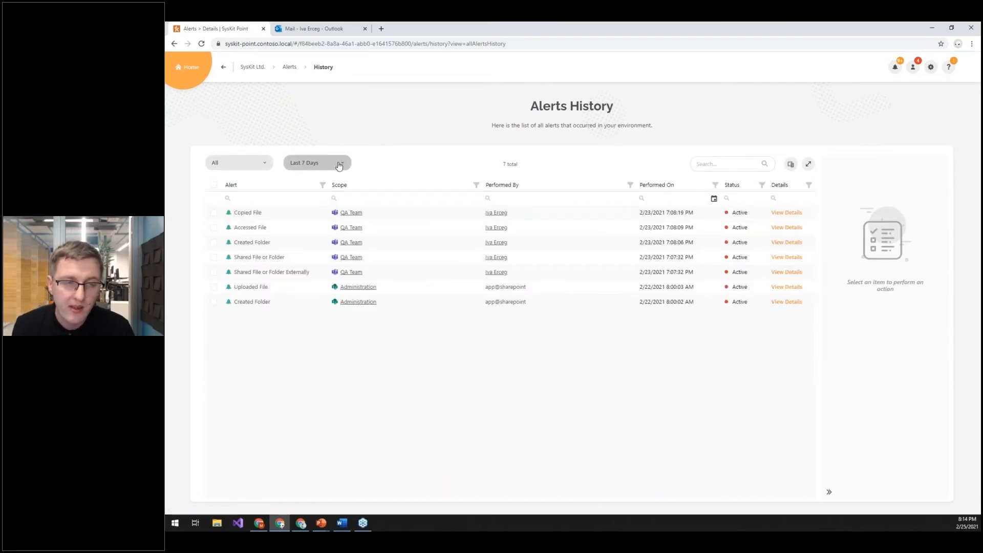
- Review the Shared File or Folder Externally alert's expanded details for QA Team, return to Alerts History, and select that alert again
{"action": "left_click", "coordinate": [314, 272]}
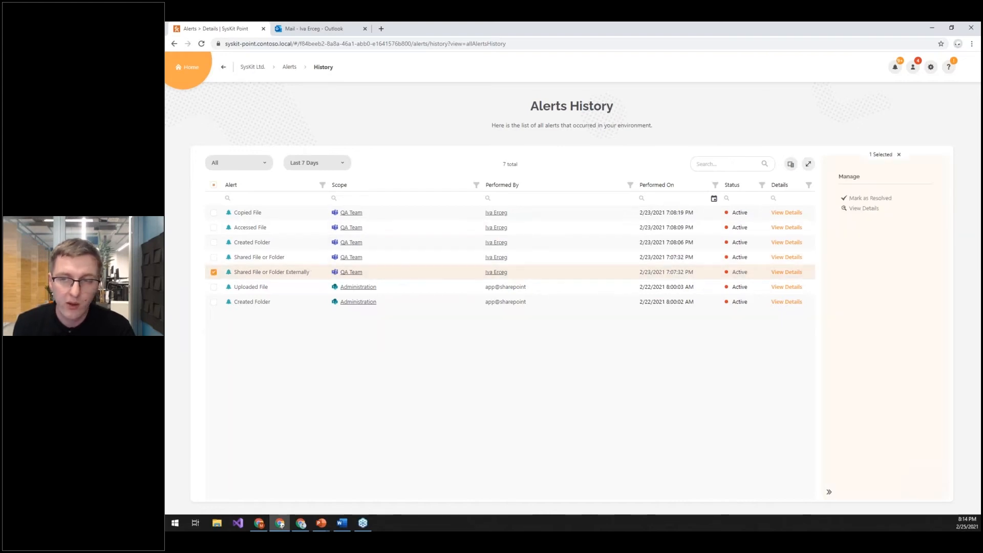
{"action": "left_click", "coordinate": [861, 207]}
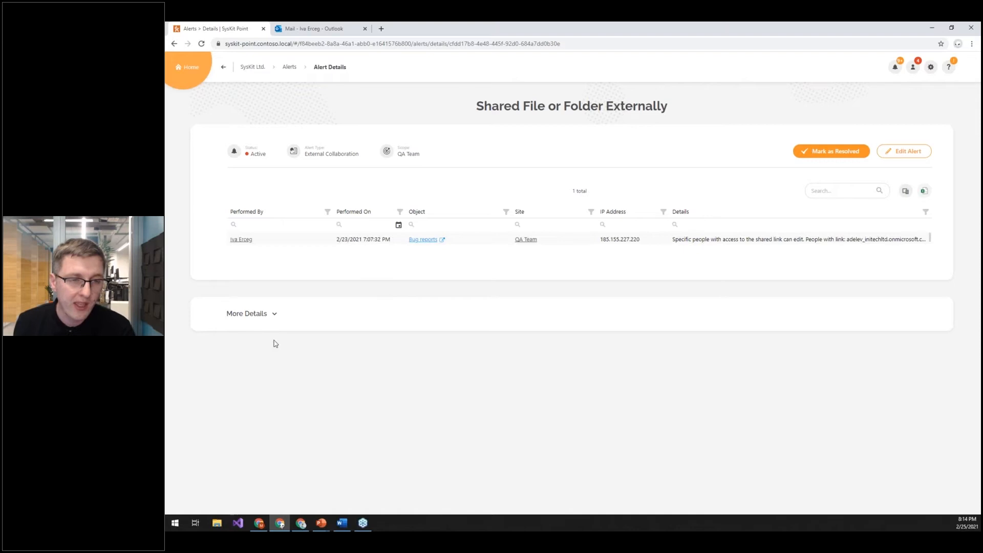
{"action": "left_click", "coordinate": [268, 315]}
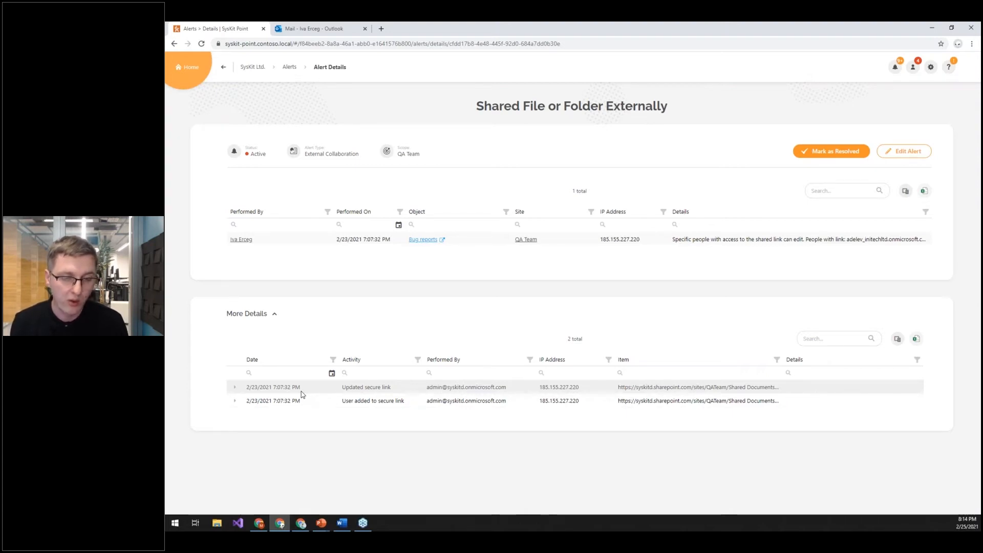
{"action": "left_click", "coordinate": [222, 70]}
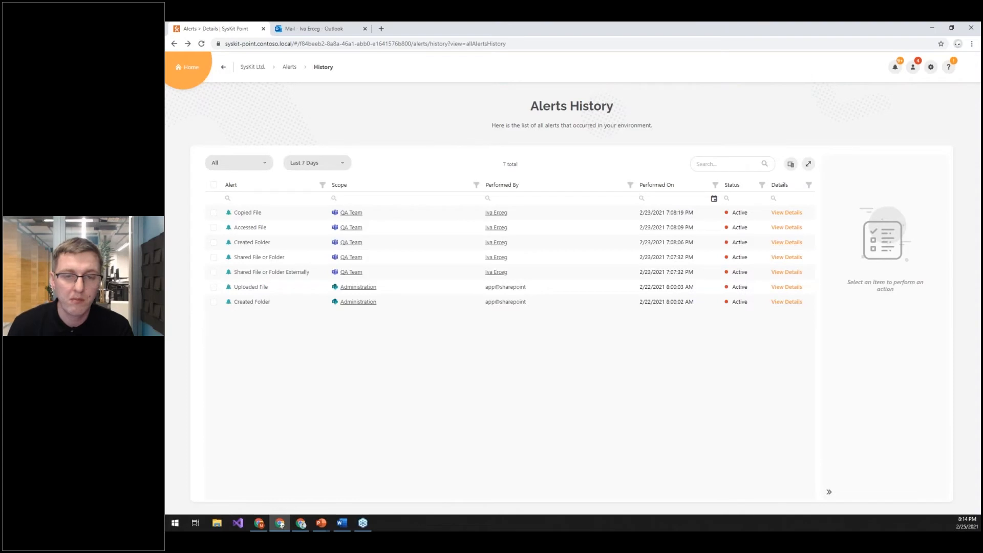
{"action": "left_click", "coordinate": [214, 272]}
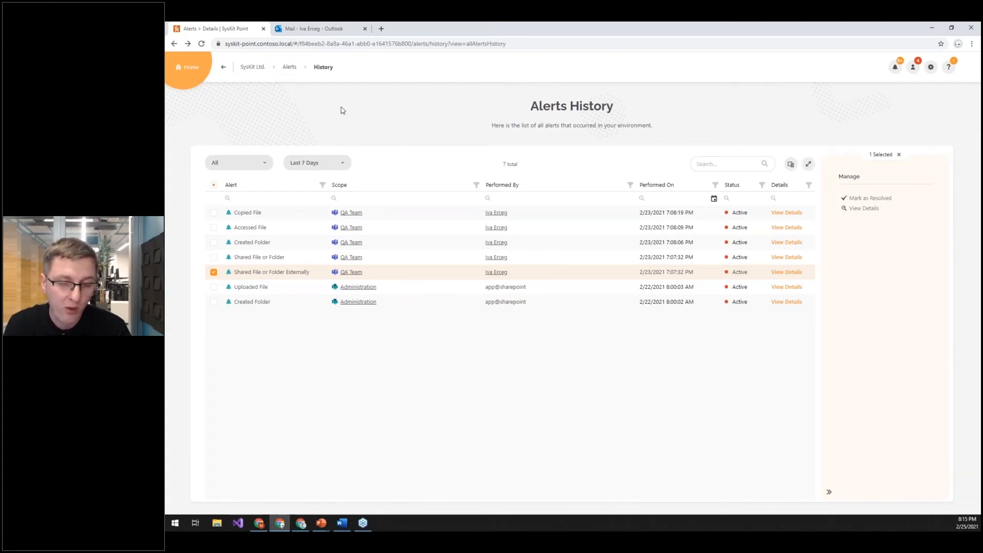
- Show all configured alerts by scope and check the management options for the Administration site's Shared With Everyone alert
{"action": "left_click", "coordinate": [914, 72]}
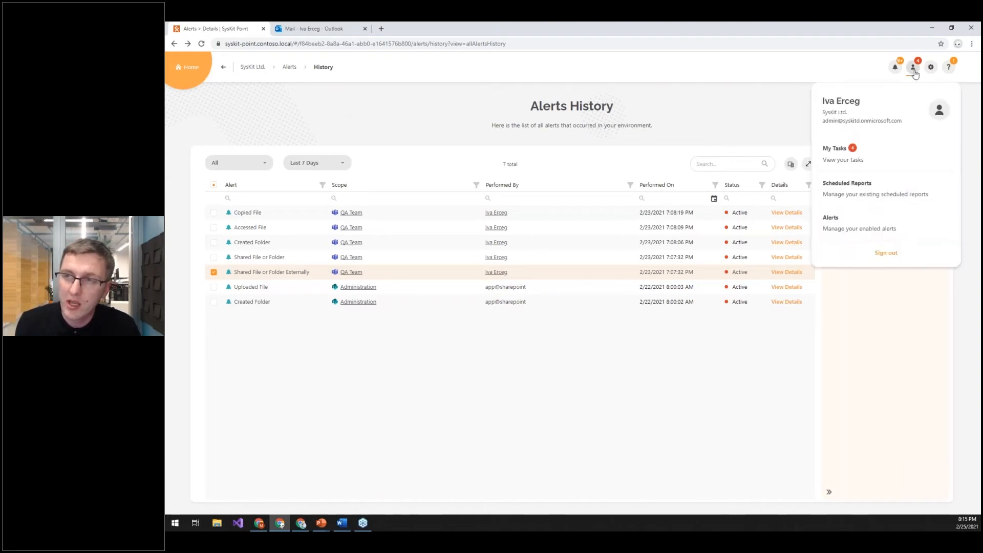
{"action": "left_click", "coordinate": [853, 224]}
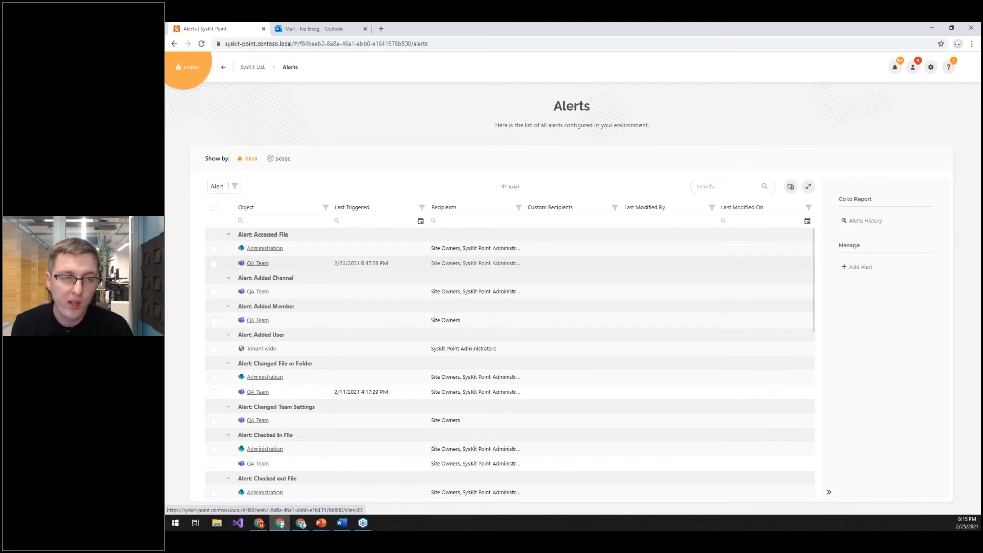
{"action": "left_click", "coordinate": [282, 160]}
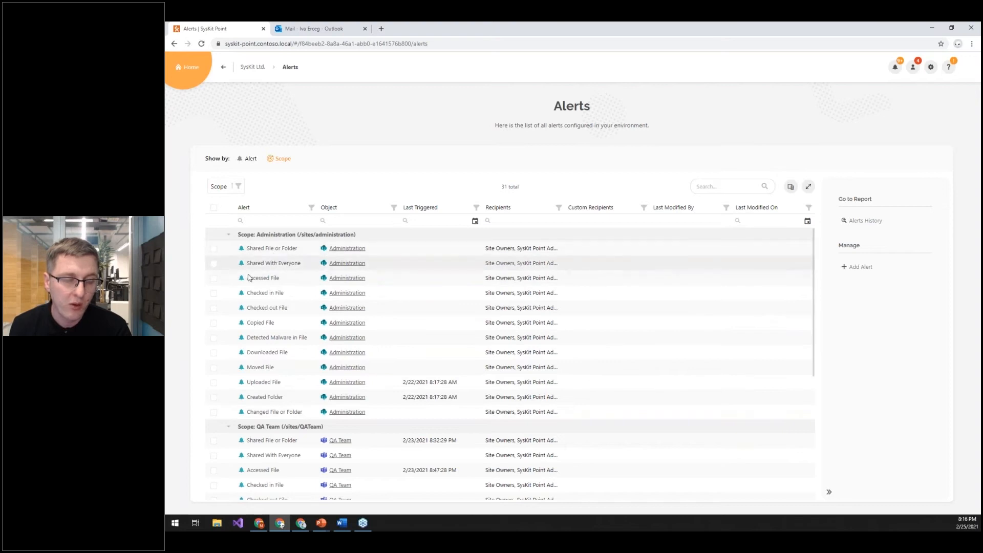
{"action": "left_click", "coordinate": [214, 264]}
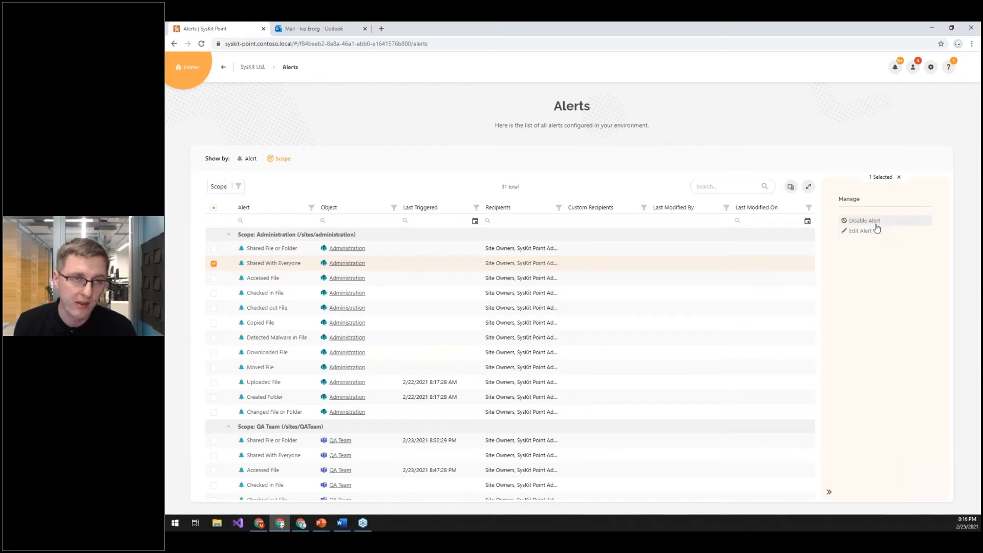
{"action": "left_click", "coordinate": [224, 68]}
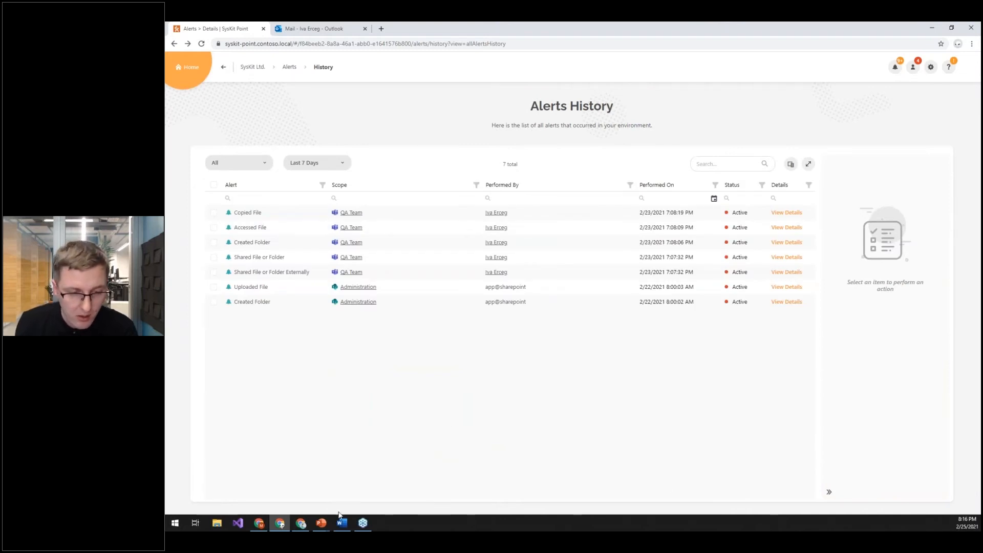
- Switch to the PowerPoint slide show and advance past License Reports to the Optimize Office 365 Costs slide
{"action": "mouse_move", "coordinate": [323, 517]}
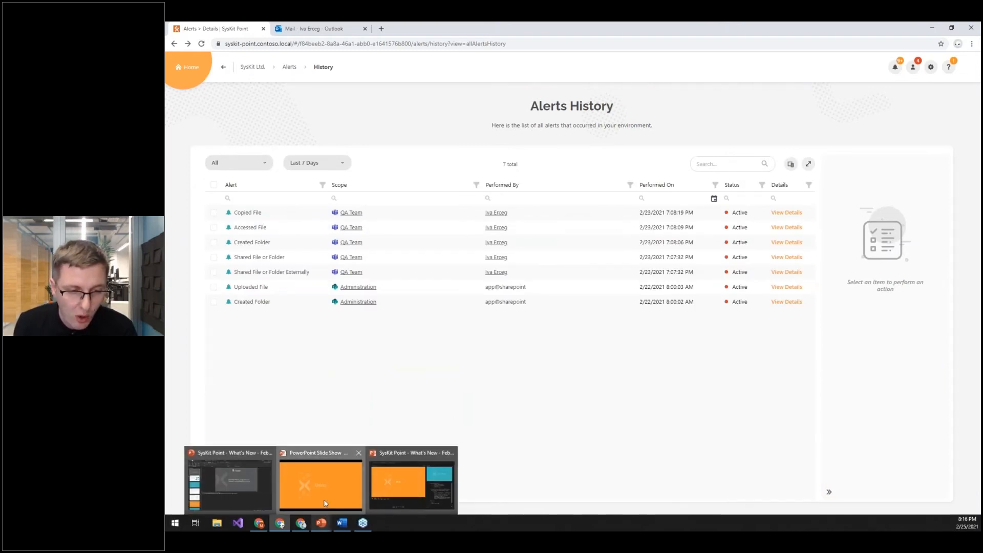
{"action": "left_click", "coordinate": [322, 507]}
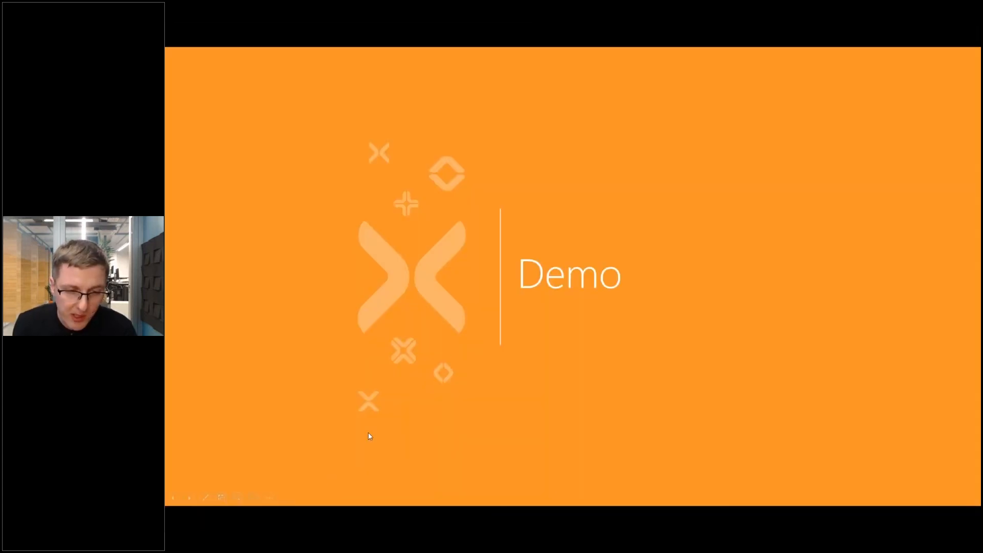
{"action": "left_click", "coordinate": [667, 275]}
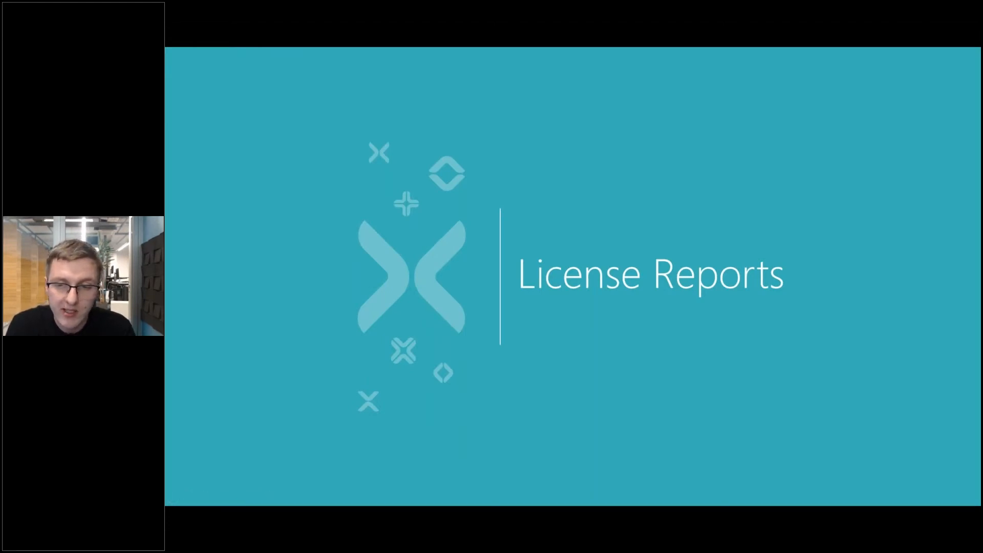
{"action": "left_click", "coordinate": [769, 347]}
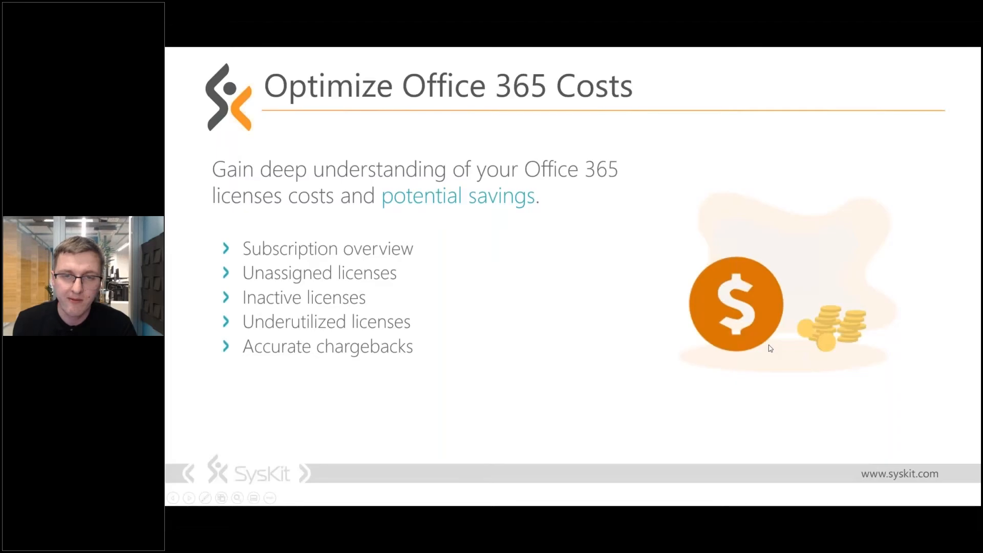
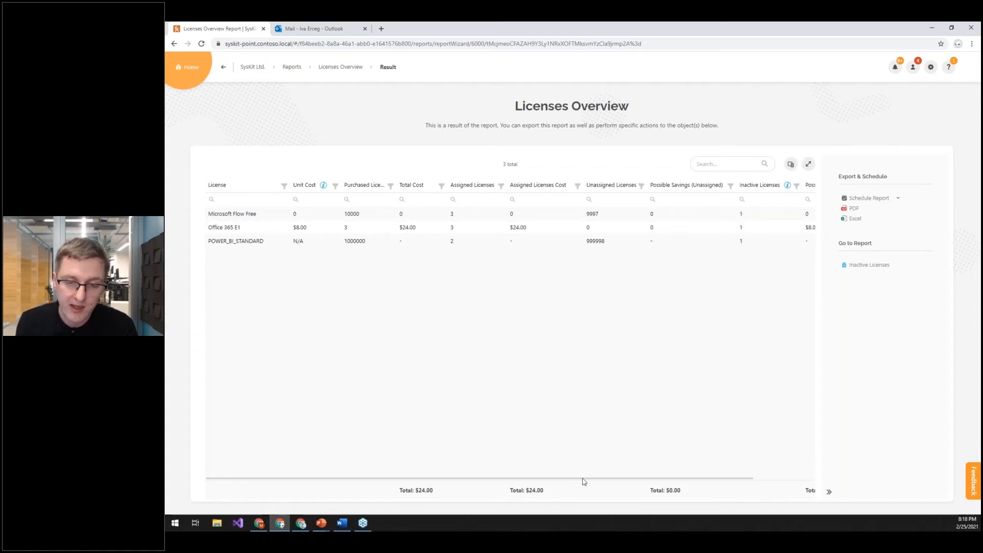
- Examine the Licenses Overview report's columns, including the meaning of inactive licenses and the possible savings for Office 365 E1
{"action": "left_click_drag", "start_coordinate": [587, 477], "coordinate": [709, 463]}
{"action": "mouse_move", "coordinate": [719, 187]}
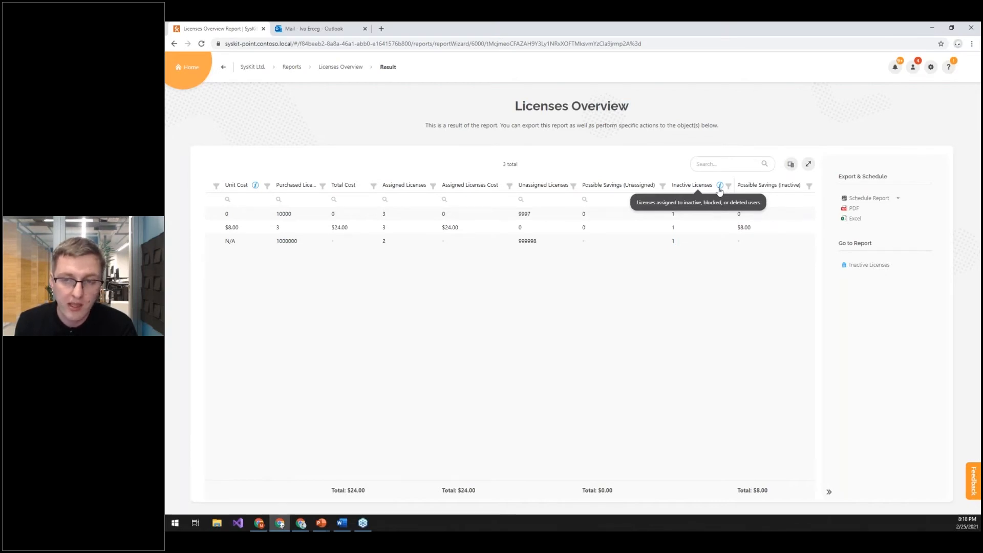
{"action": "left_click", "coordinate": [757, 228]}
{"action": "left_click_drag", "start_coordinate": [756, 229], "coordinate": [733, 230]}
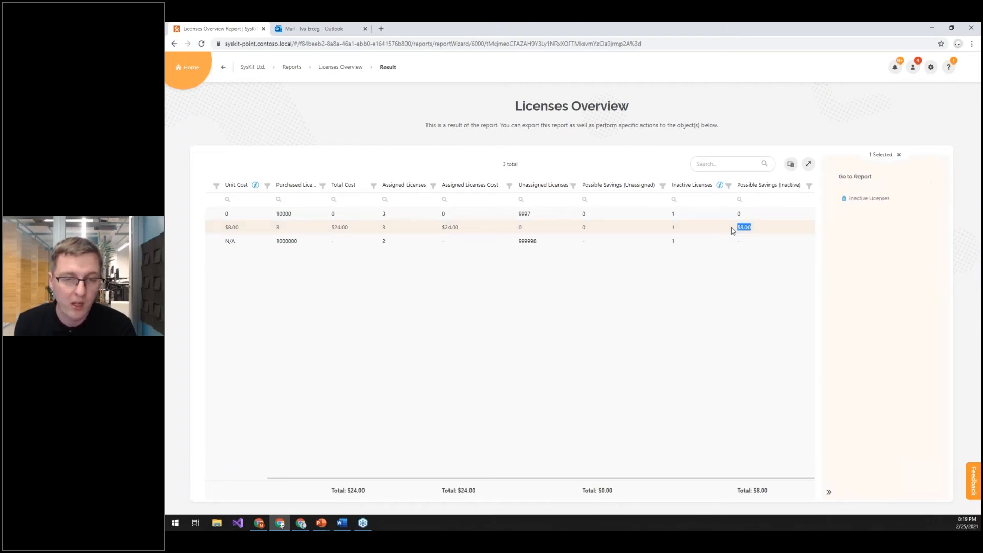
{"action": "left_click", "coordinate": [655, 479]}
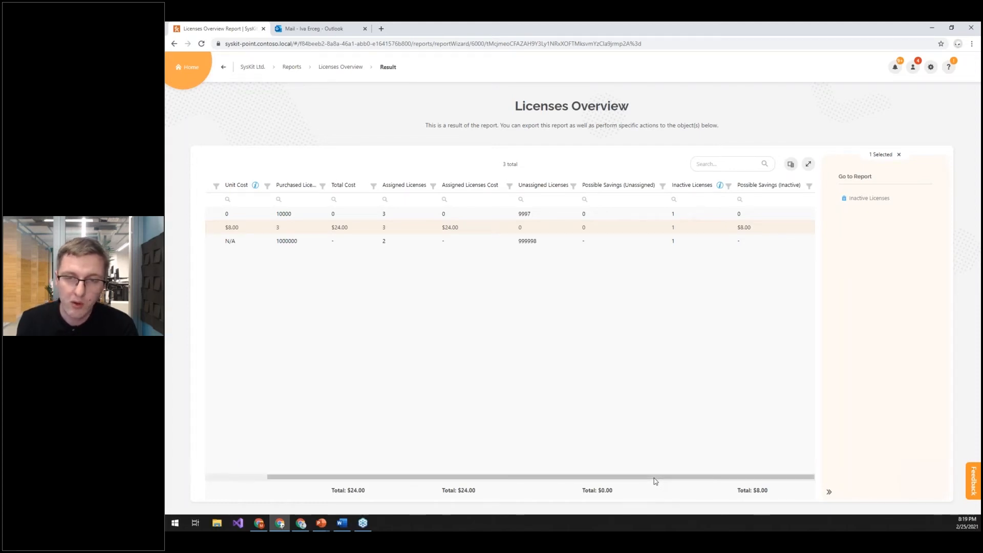
{"action": "left_click_drag", "start_coordinate": [649, 478], "coordinate": [544, 479]}
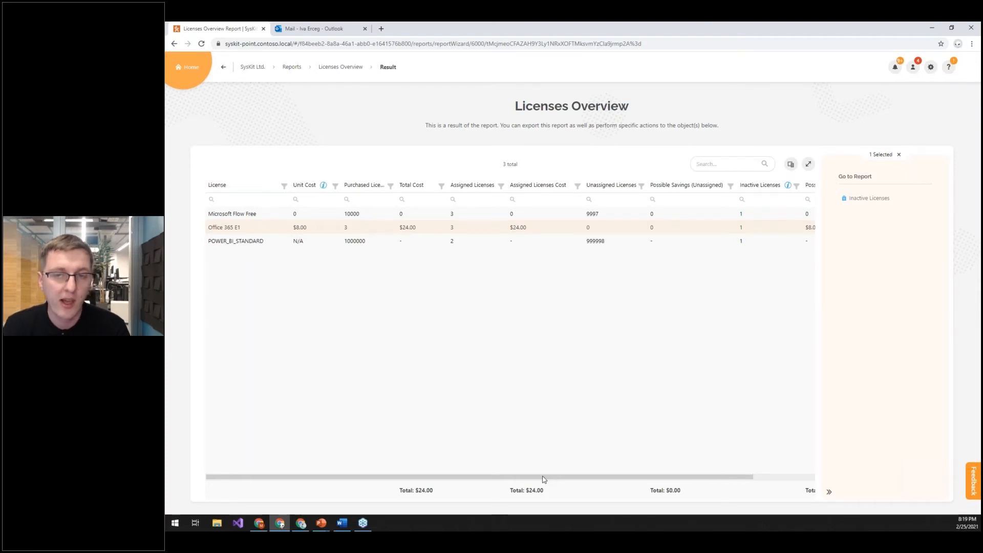
- Return to the Report Center and run the License Distribution report with data grouped by Department
{"action": "left_click", "coordinate": [223, 67]}
{"action": "scroll", "coordinate": [432, 235], "scroll_direction": "down", "scroll_amount": 9}
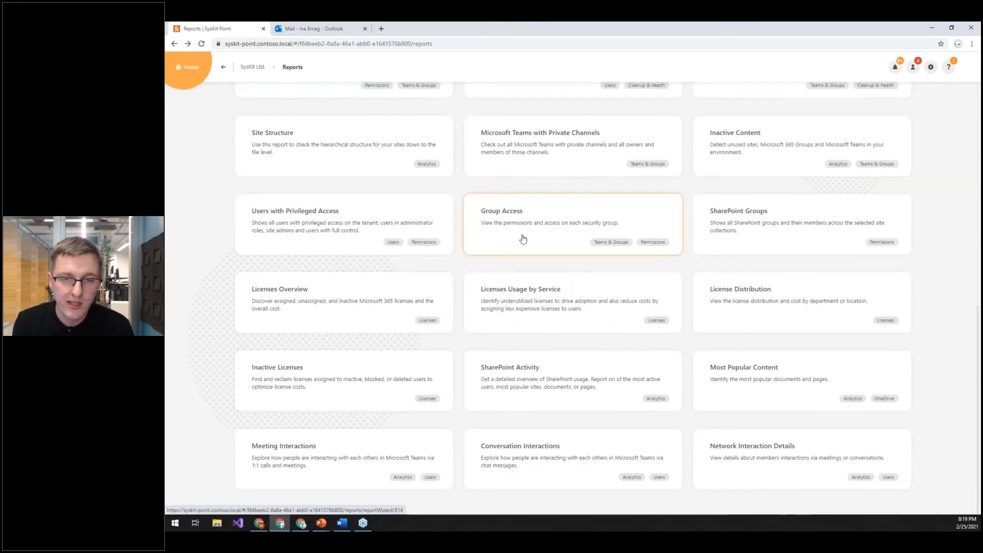
{"action": "left_click", "coordinate": [747, 295]}
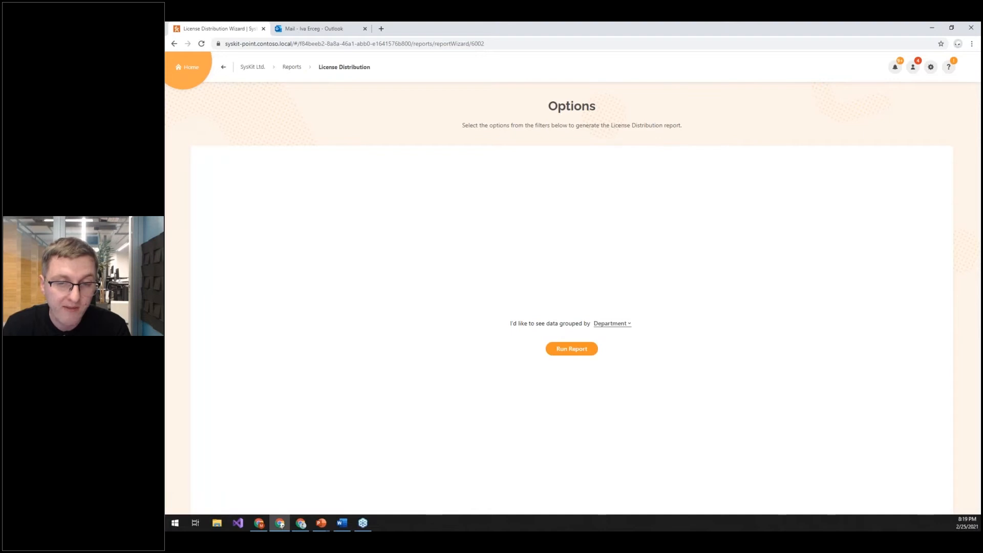
{"action": "left_click", "coordinate": [621, 324]}
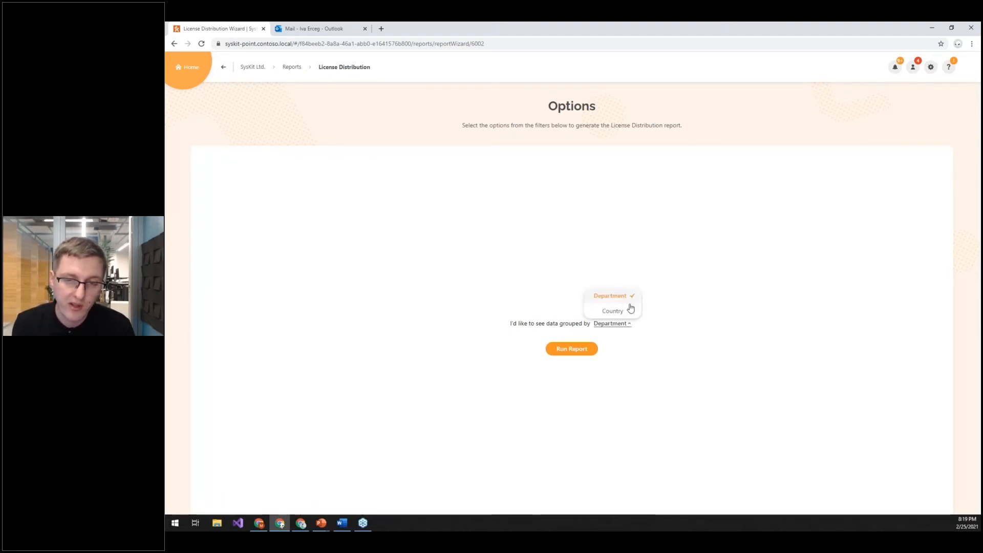
{"action": "left_click", "coordinate": [562, 355]}
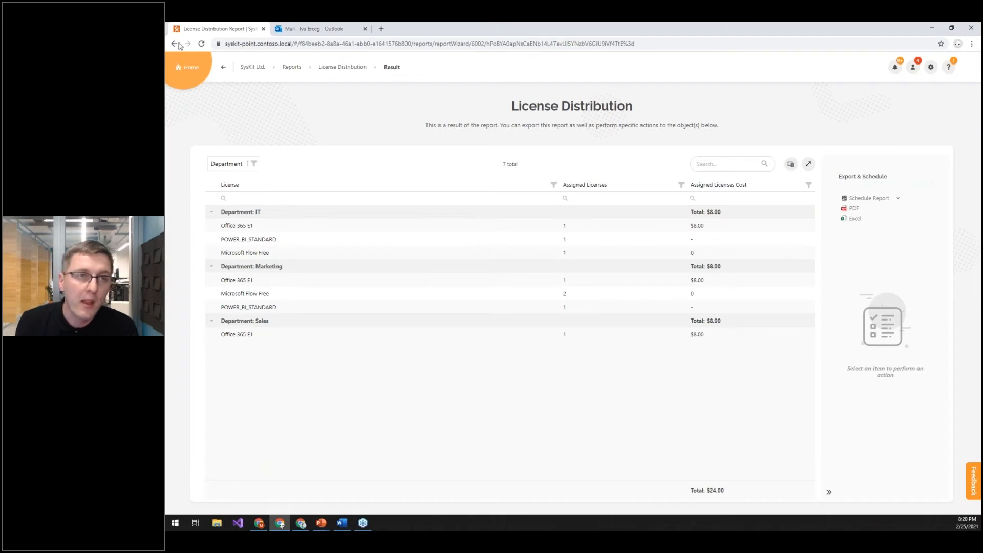
- Open the Inactive Licenses report from the Report Center and select all three listed licenses to show the available management actions
{"action": "left_click", "coordinate": [222, 69]}
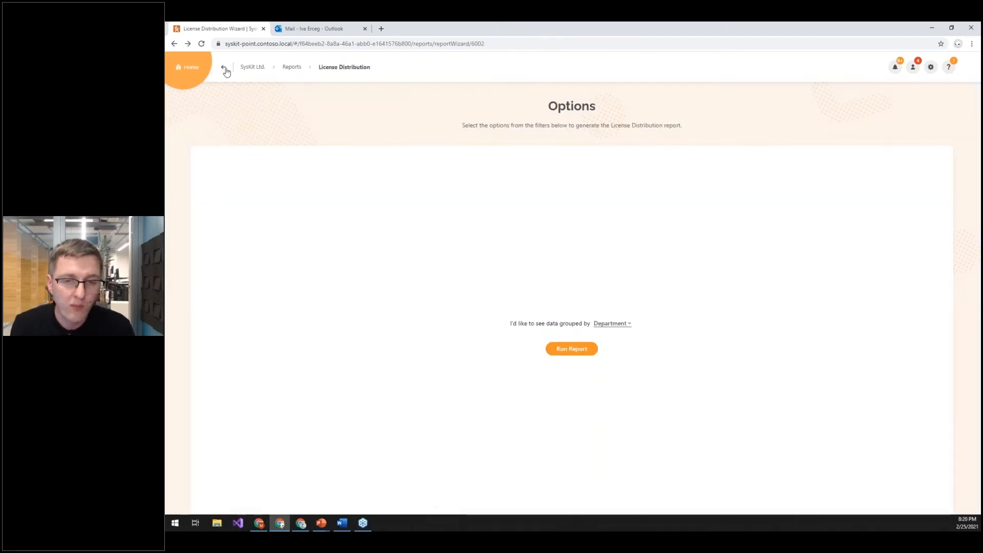
{"action": "left_click", "coordinate": [224, 70]}
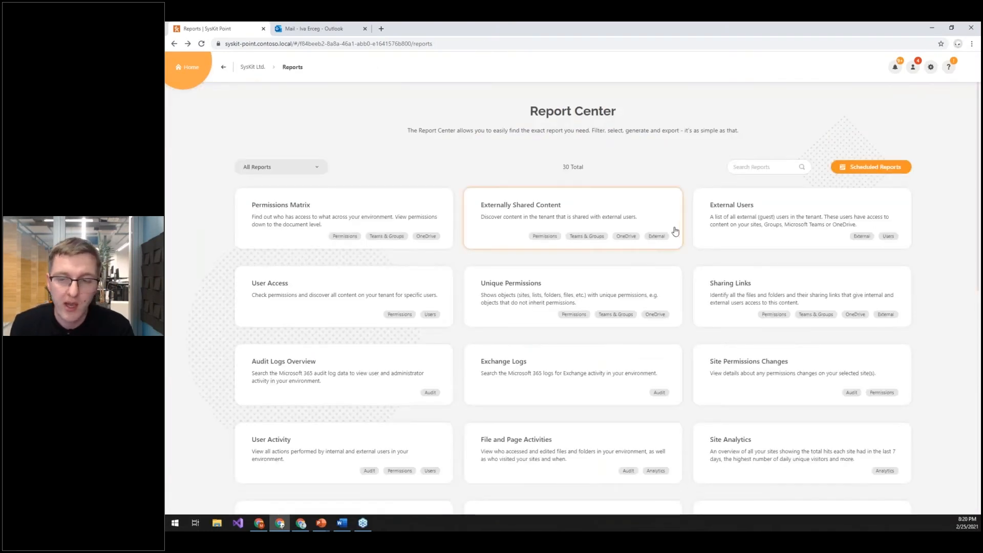
{"action": "scroll", "coordinate": [683, 247], "scroll_direction": "down", "scroll_amount": 9}
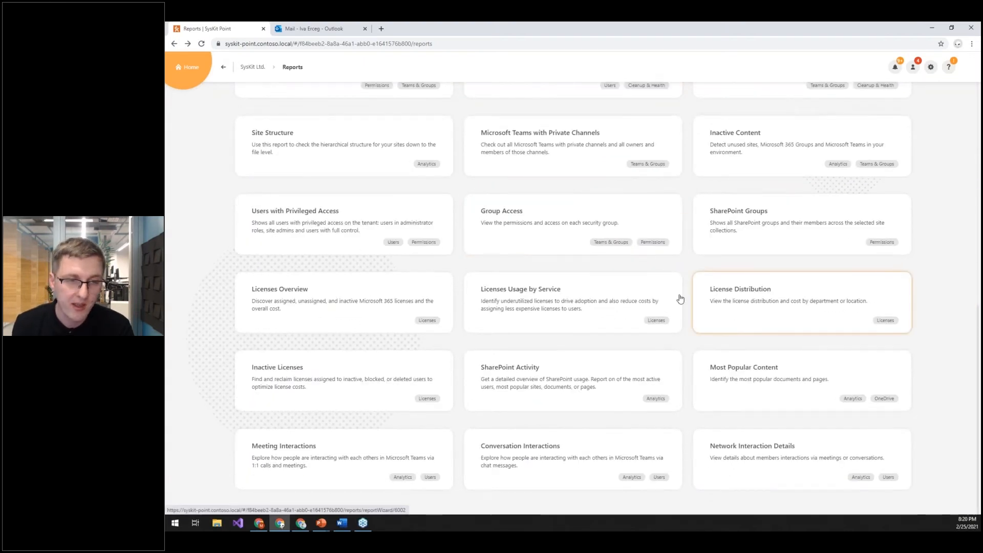
{"action": "left_click", "coordinate": [382, 376]}
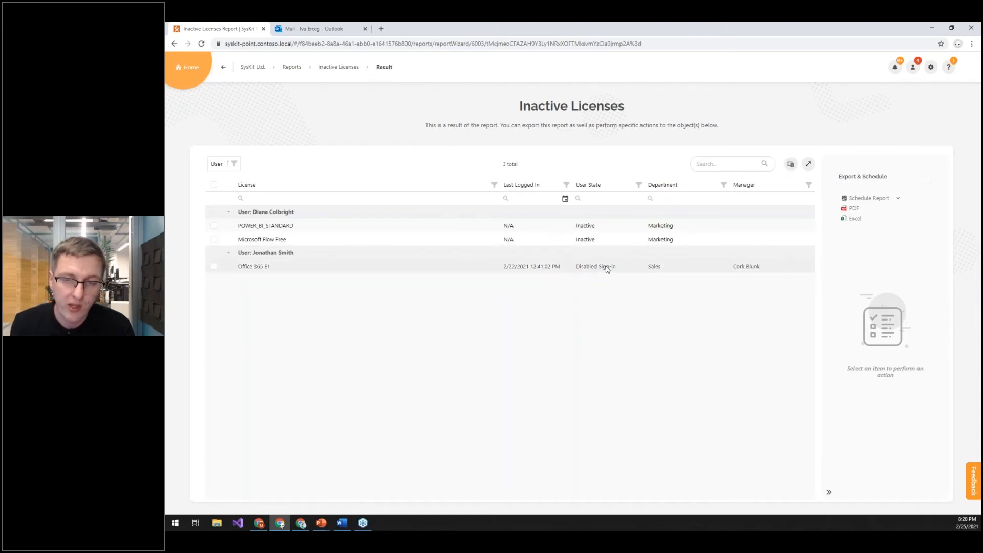
{"action": "left_click", "coordinate": [214, 226]}
{"action": "left_click", "coordinate": [213, 240]}
{"action": "left_click", "coordinate": [214, 267]}
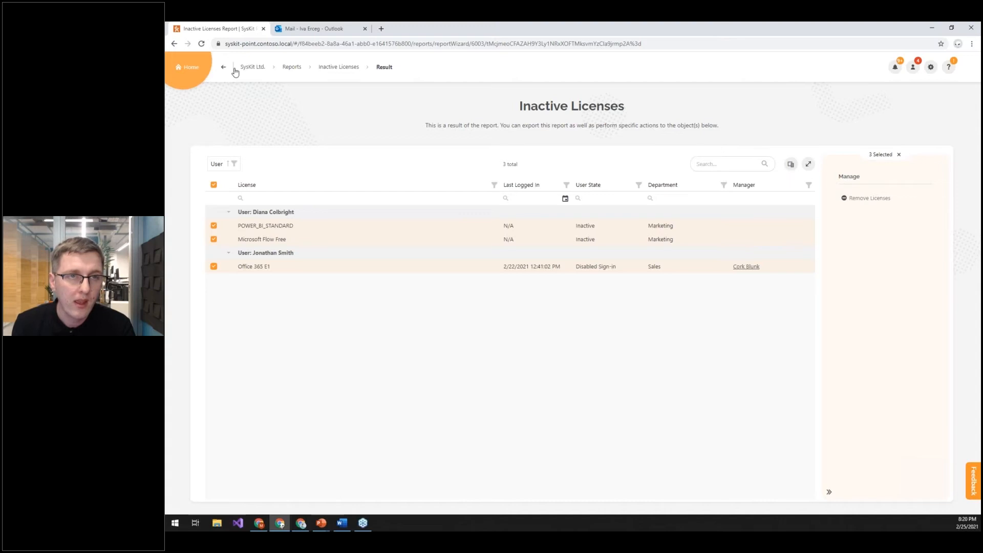
- Return to the Report Center, filter the reports to the Licenses category, and open the Licenses Usage by Service report
{"action": "left_click", "coordinate": [292, 67]}
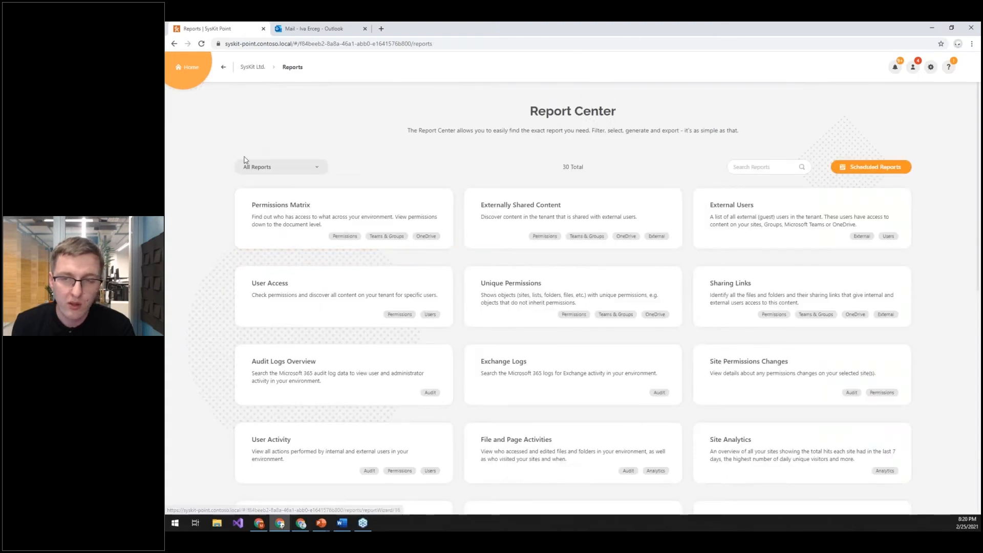
{"action": "left_click", "coordinate": [246, 162]}
{"action": "left_click", "coordinate": [251, 314]}
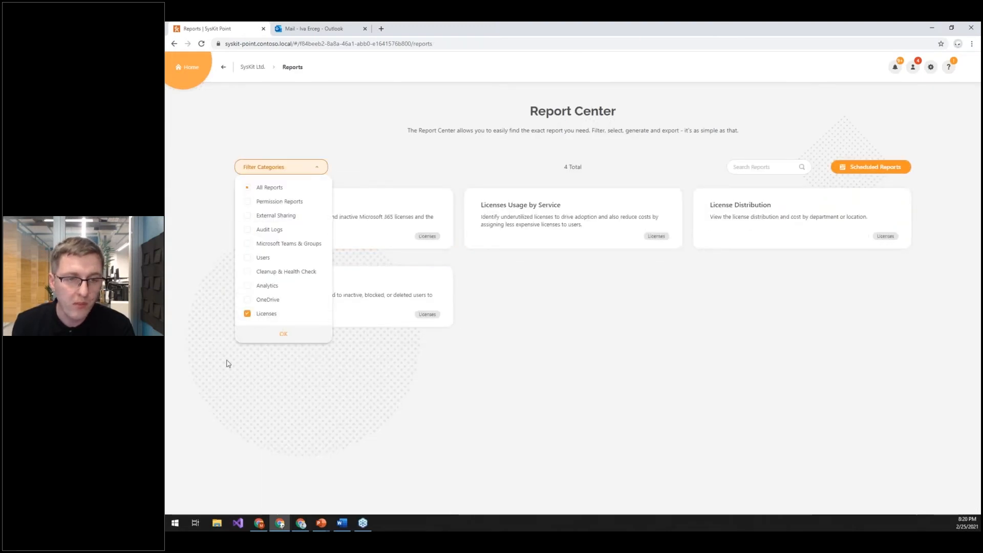
{"action": "left_click", "coordinate": [876, 272]}
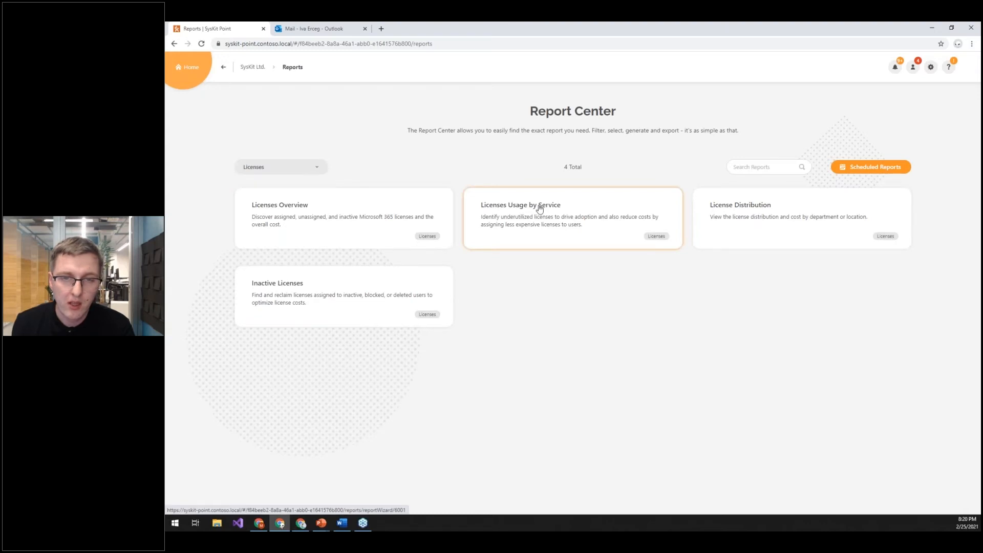
{"action": "left_click", "coordinate": [577, 209]}
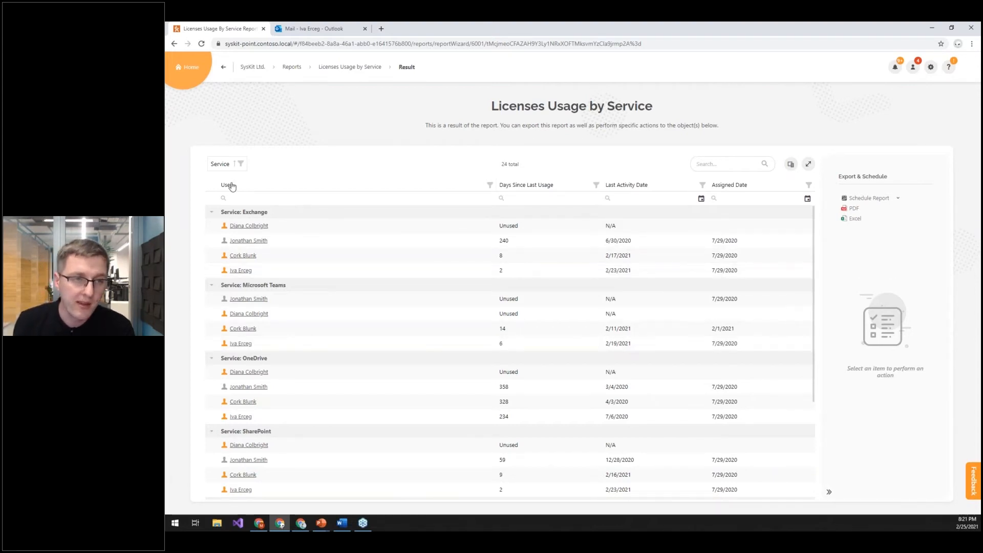
- Group the Licenses Usage by Service report by User instead of Service and check the first user's usage of individual services
{"action": "mouse_move", "coordinate": [230, 184]}
{"action": "left_mouse_down"}
{"action": "mouse_move", "coordinate": [209, 159]}
{"action": "mouse_move", "coordinate": [254, 177]}
{"action": "mouse_move", "coordinate": [226, 185]}
{"action": "left_mouse_up"}
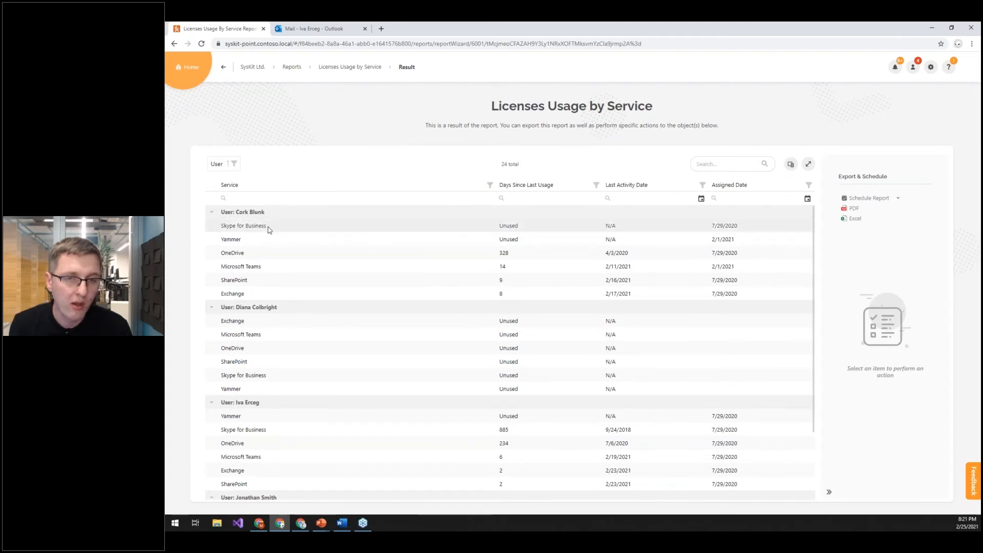
{"action": "left_click", "coordinate": [274, 239]}
{"action": "left_click", "coordinate": [288, 262]}
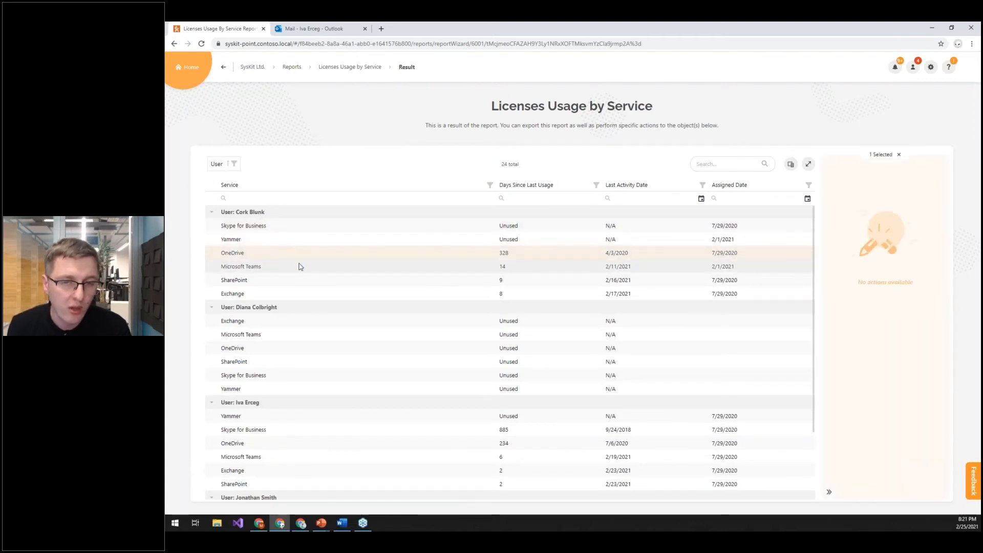
{"action": "key", "text": "Down"}
{"action": "key", "text": "Down"}
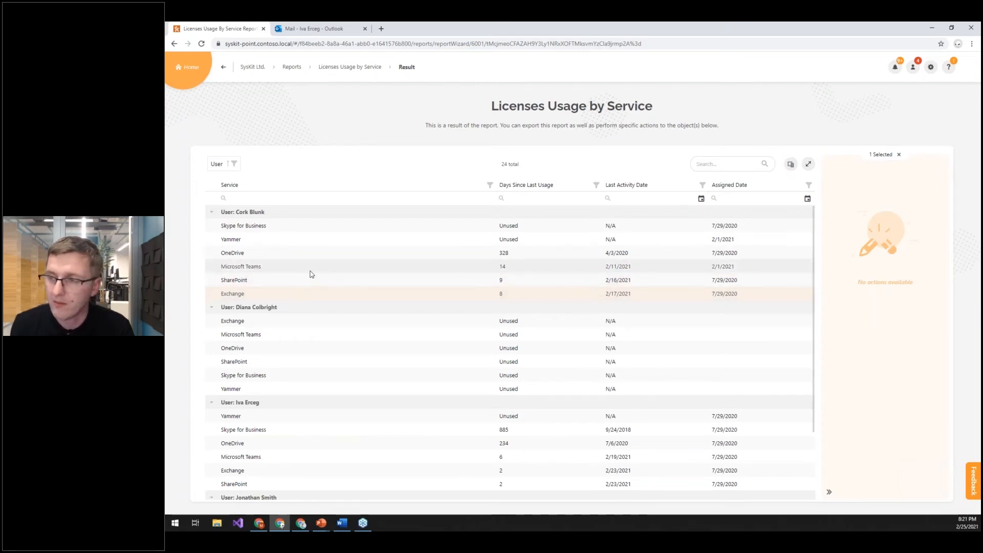
- Switch to the PowerPoint slide show and advance from the Demo slide to Analytics & Adoption Reporting
{"action": "left_click", "coordinate": [321, 523]}
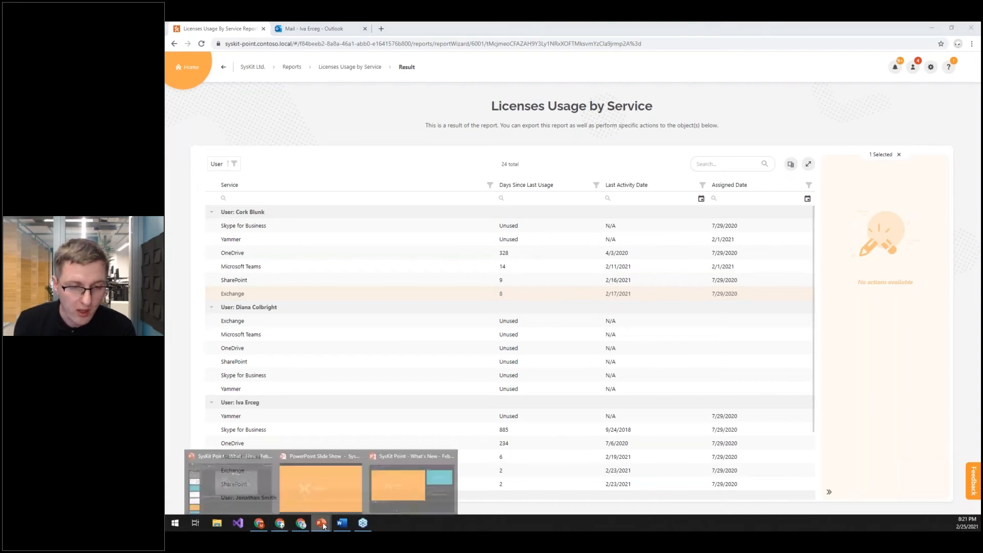
{"action": "left_click", "coordinate": [342, 485]}
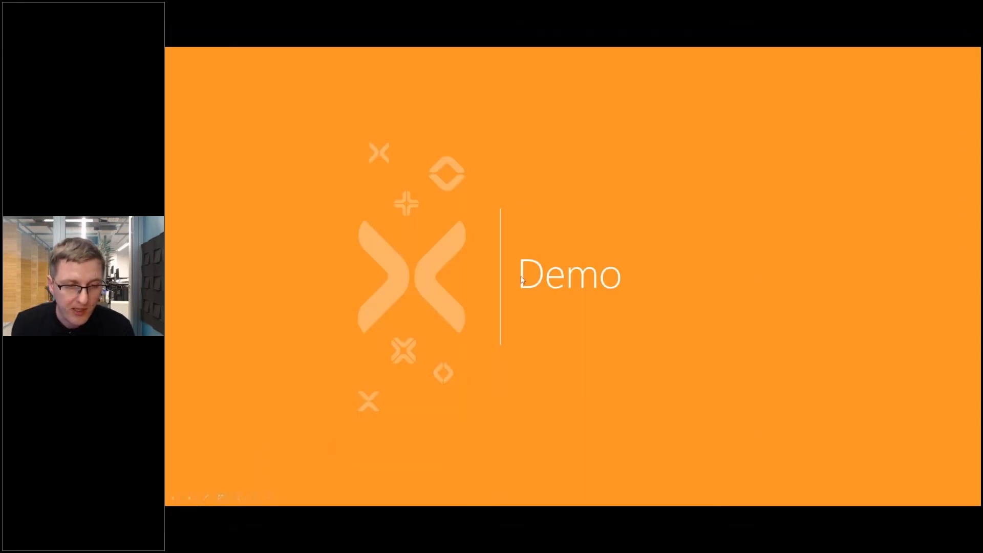
{"action": "left_click", "coordinate": [615, 261]}
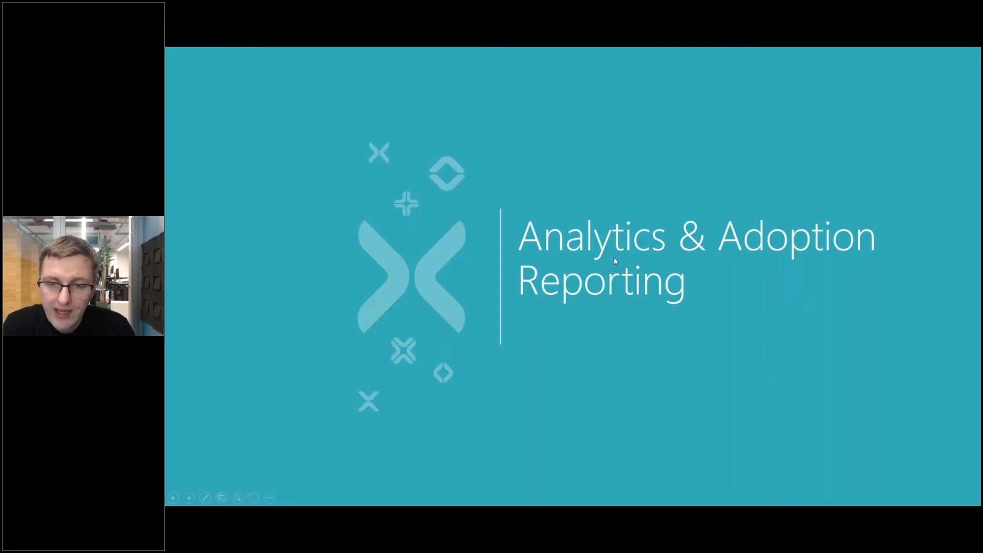
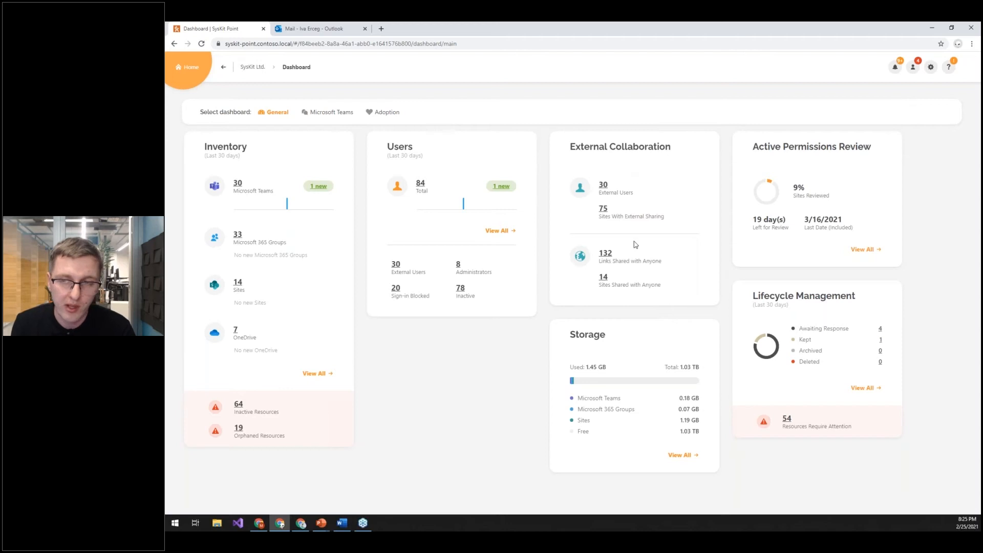
- Review the Microsoft Teams dashboard, view the full Microsoft Teams Activity - Users report, and return to the dashboard
{"action": "left_click", "coordinate": [333, 113]}
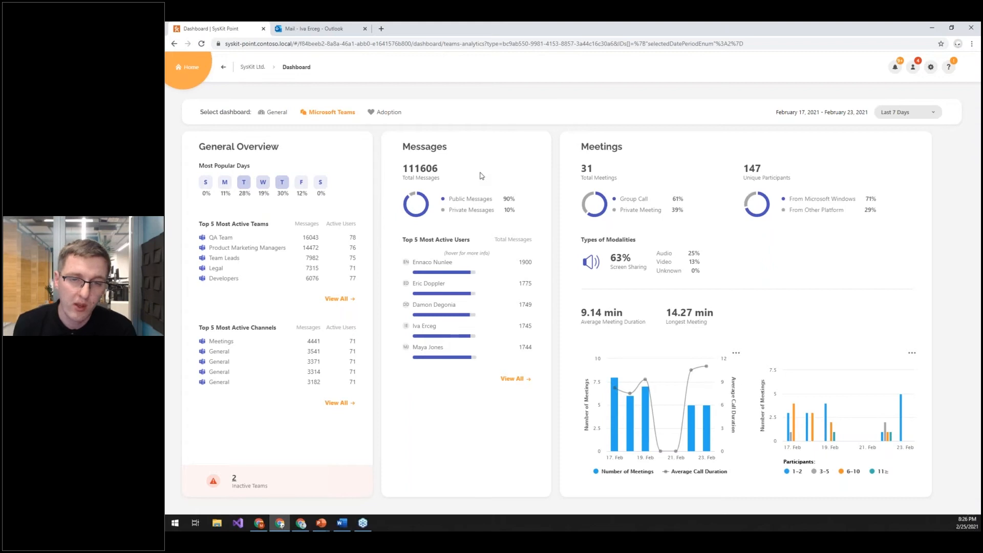
{"action": "mouse_move", "coordinate": [459, 277]}
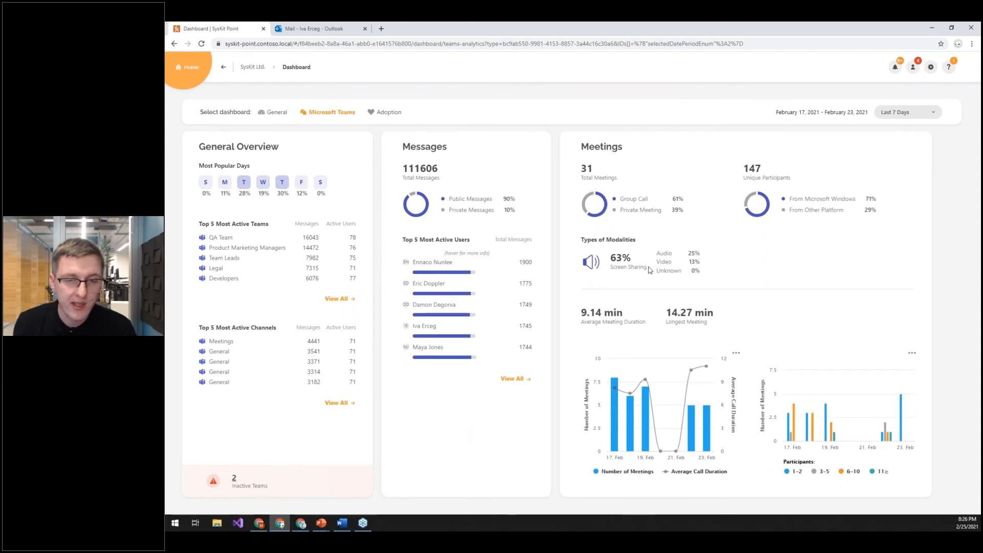
{"action": "left_click", "coordinate": [526, 384]}
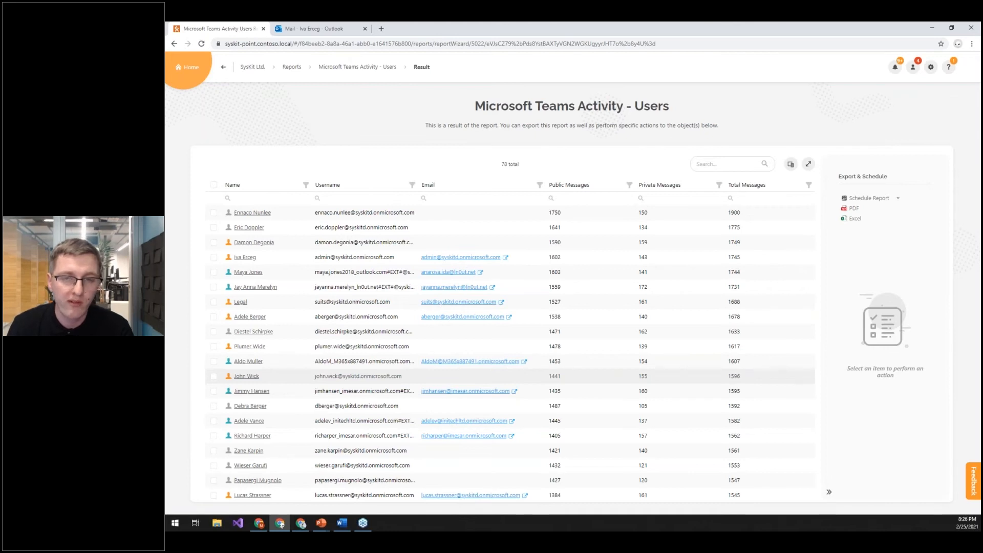
{"action": "left_click", "coordinate": [224, 67]}
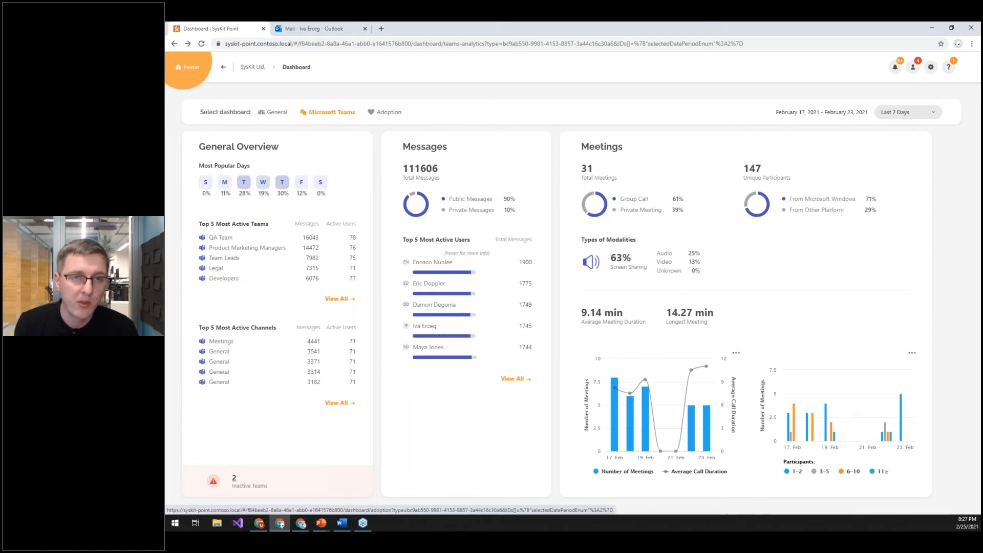
- Show the Adoption dashboard and review its workload, department and adoption-over-time metrics
{"action": "left_click", "coordinate": [385, 112]}
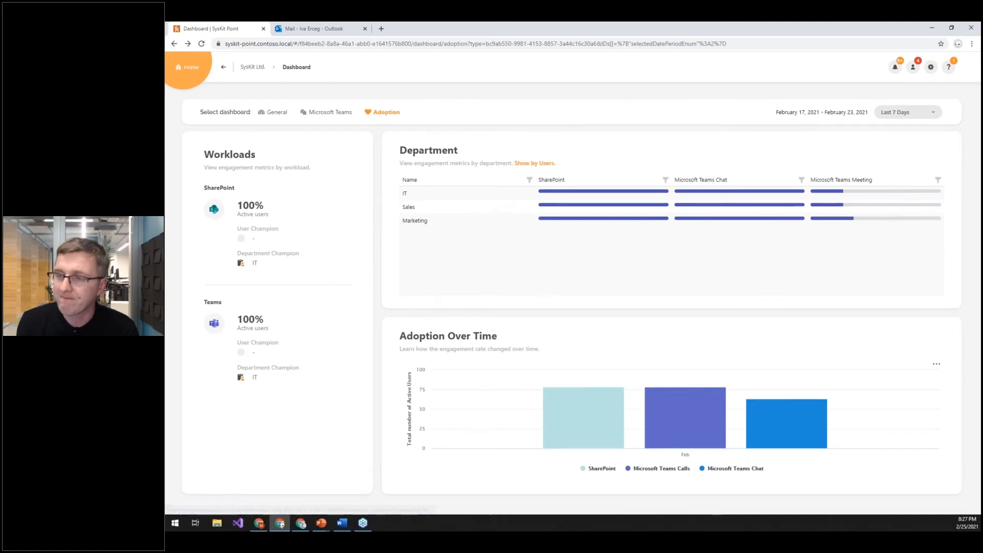
{"action": "key", "text": "alt+Tab"}
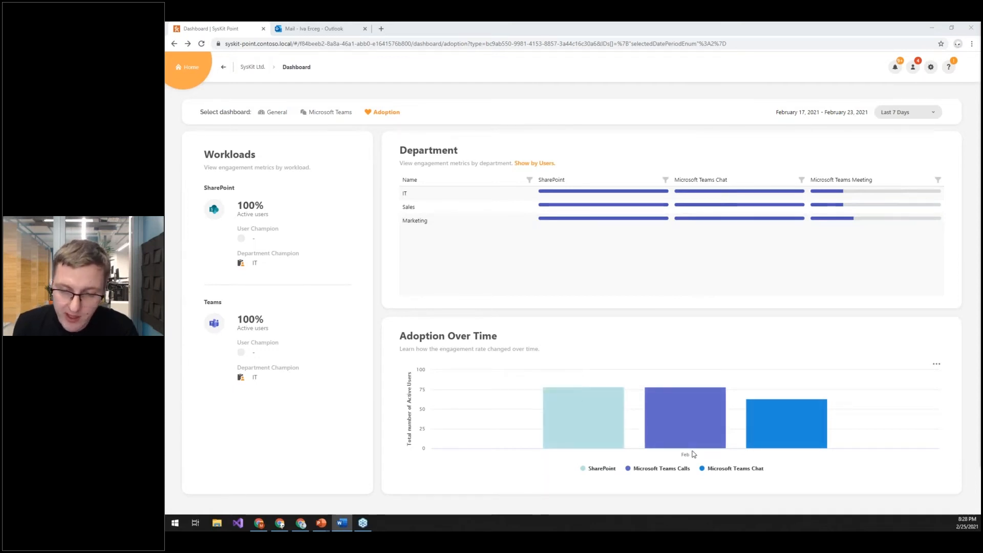
{"action": "mouse_move", "coordinate": [692, 451]}
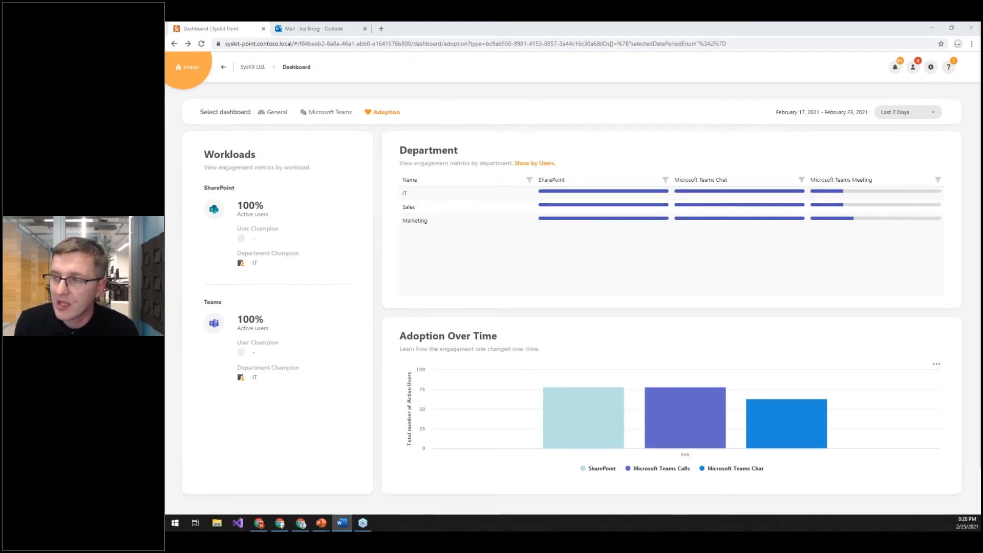
- Go to the Report Center and filter the reports to the Analytics category
{"action": "mouse_move", "coordinate": [182, 68]}
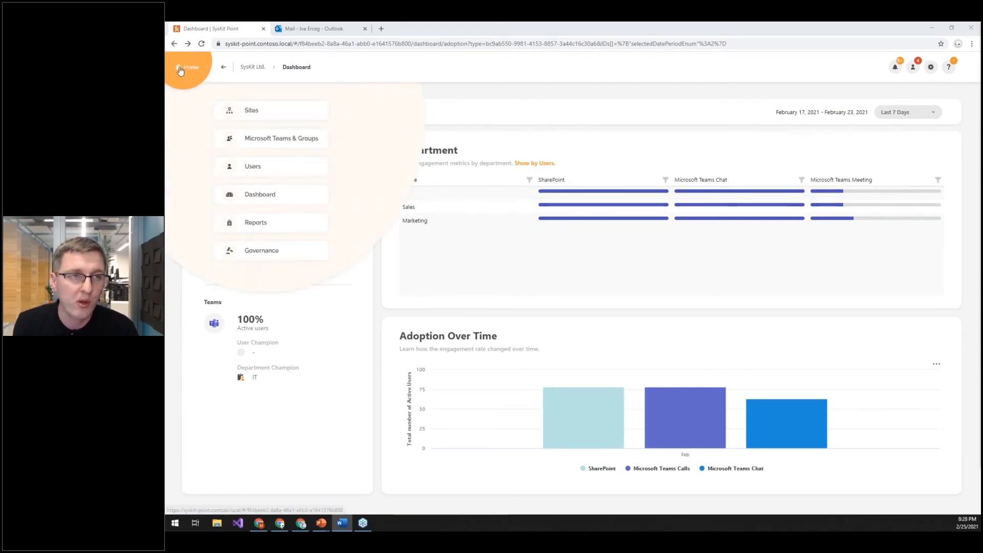
{"action": "left_click", "coordinate": [261, 223]}
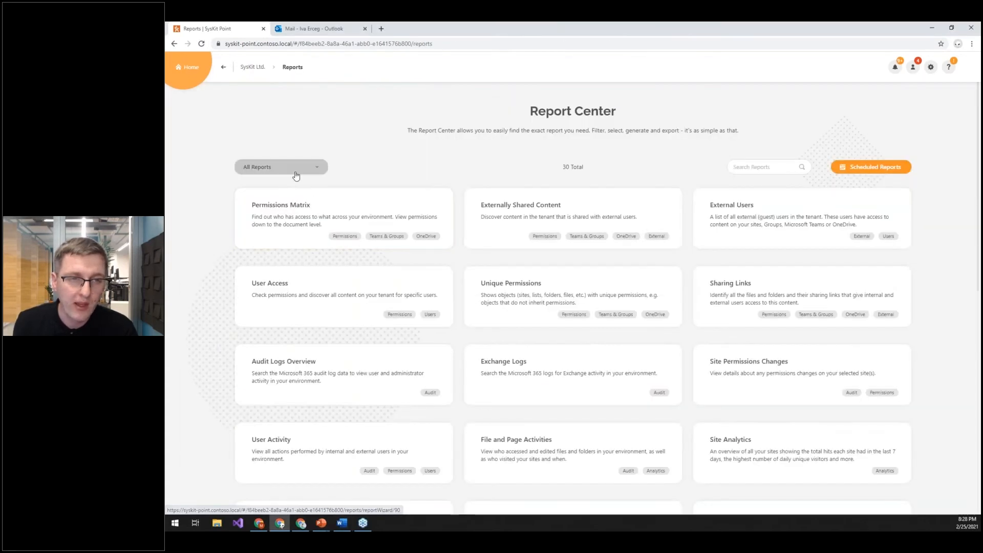
{"action": "left_click", "coordinate": [296, 173]}
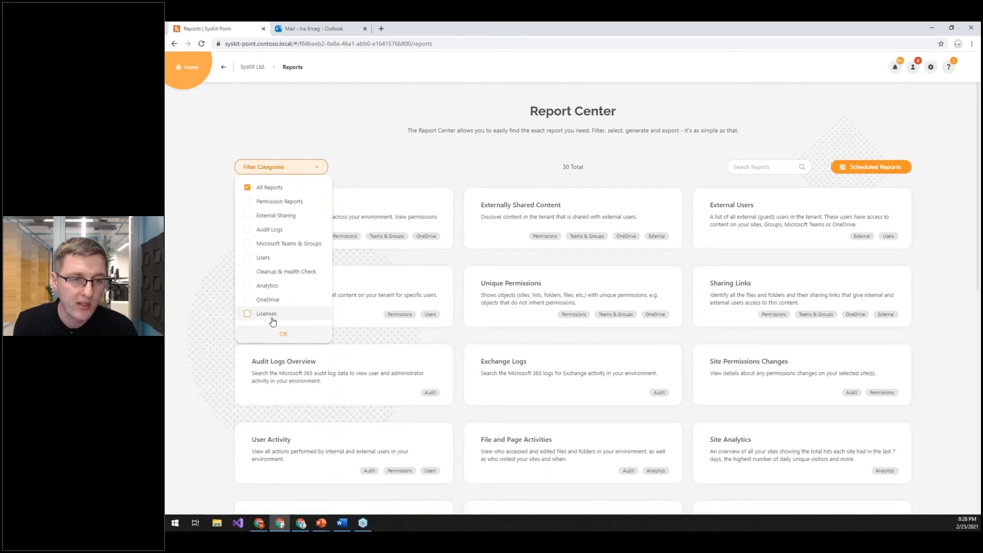
{"action": "left_click", "coordinate": [281, 285]}
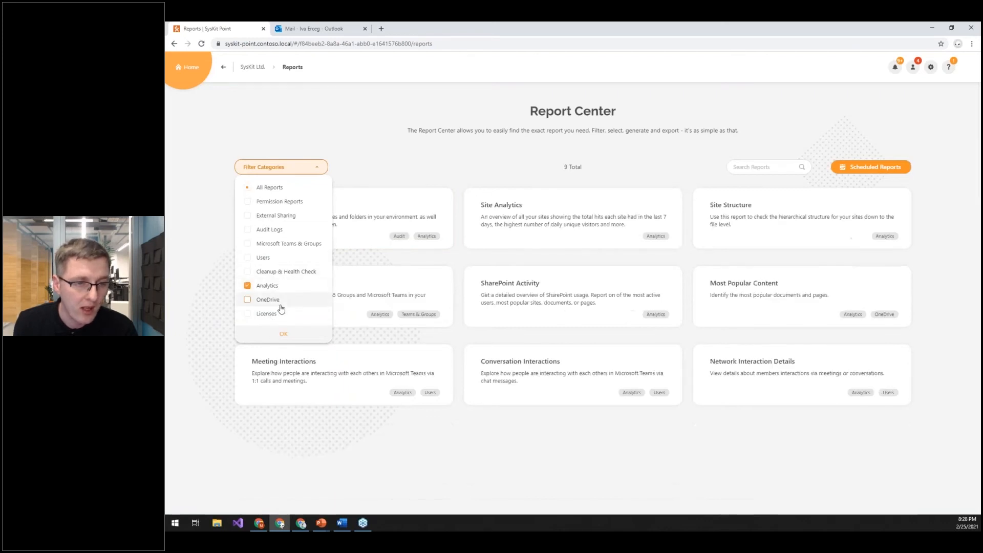
{"action": "left_click", "coordinate": [282, 334]}
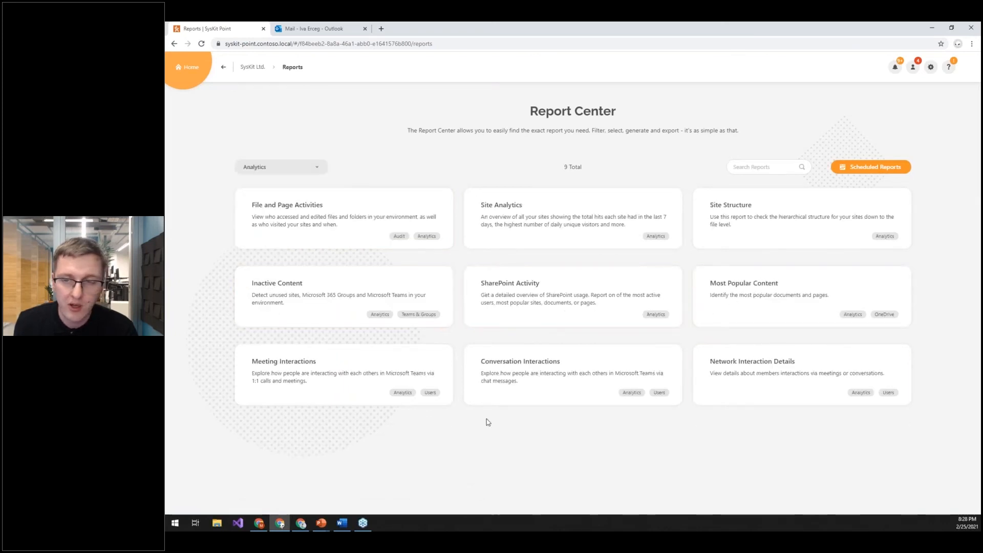
- Run the SharePoint Activity report for all sites with events from the Last 7 Days
{"action": "left_click", "coordinate": [566, 316]}
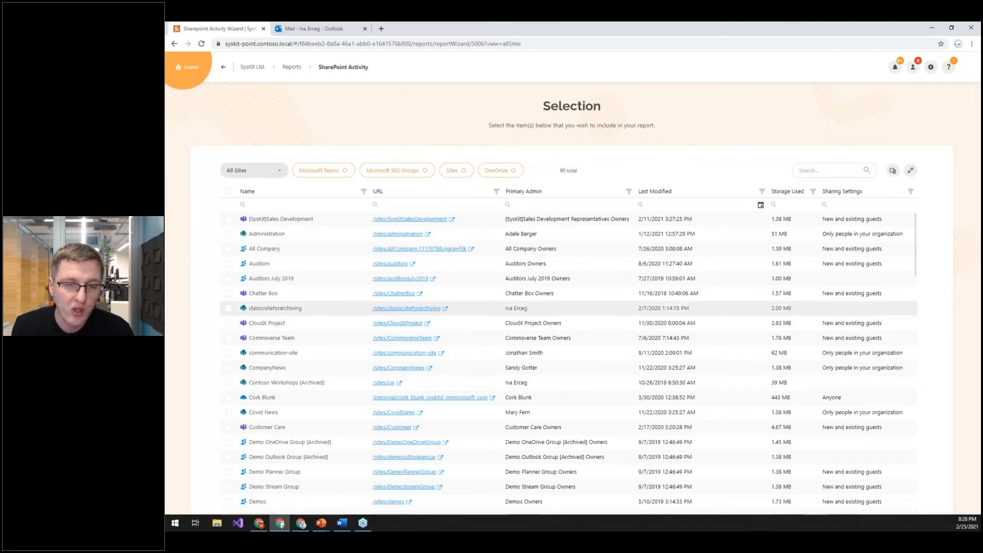
{"action": "left_click", "coordinate": [228, 193]}
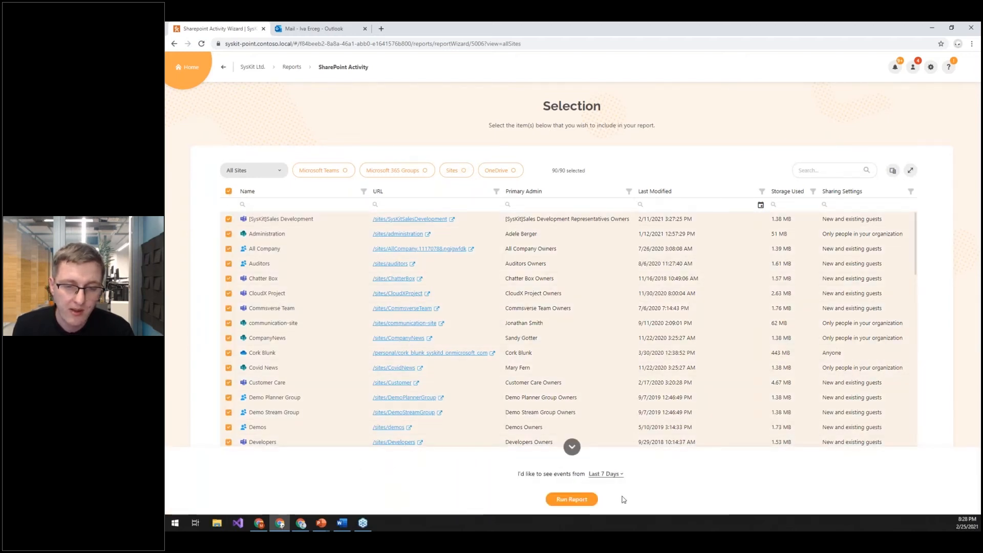
{"action": "left_click", "coordinate": [567, 500]}
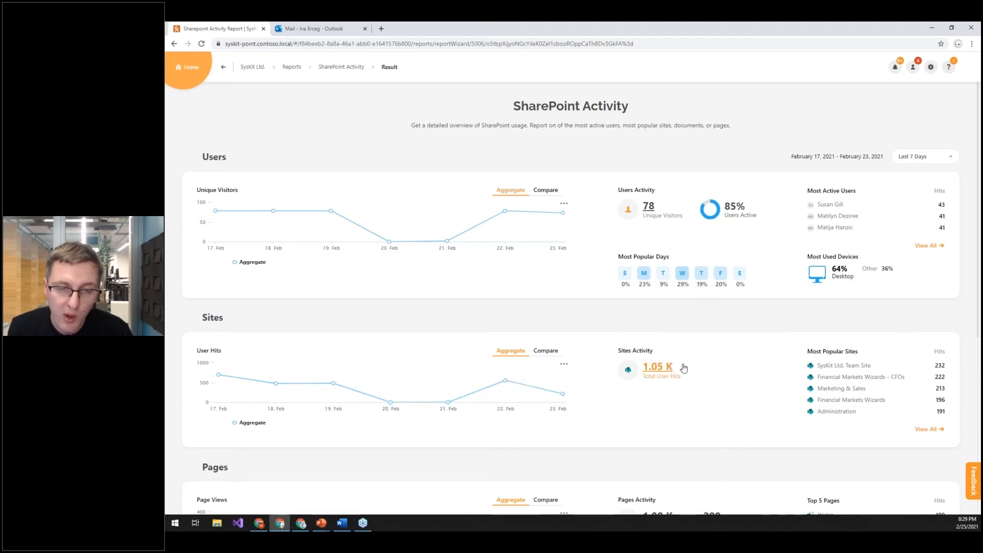
- Review the SharePoint Activity report down to the documents metrics, view the full Most Popular Content list, and return to the site selection
{"action": "scroll", "coordinate": [274, 243], "scroll_direction": "down", "scroll_amount": 5}
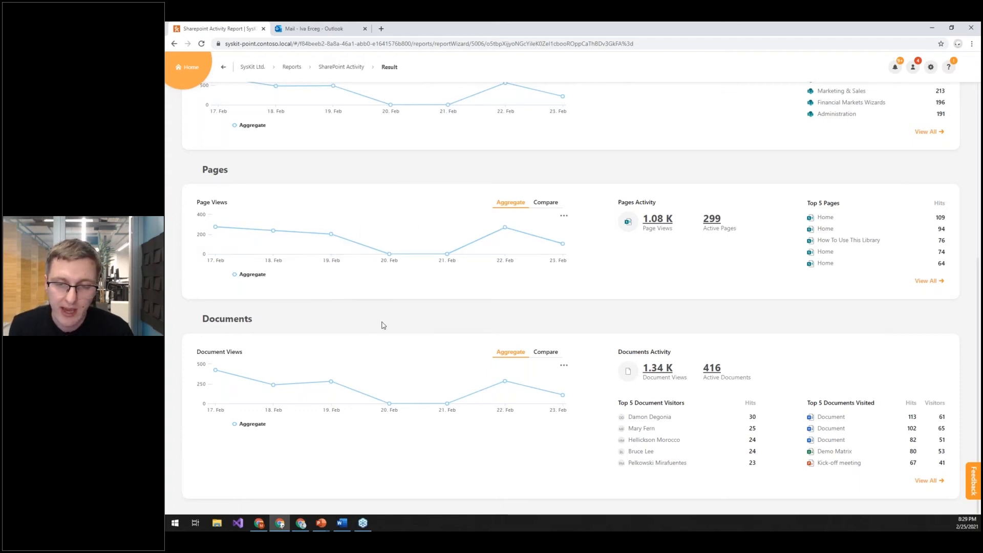
{"action": "left_click", "coordinate": [926, 480]}
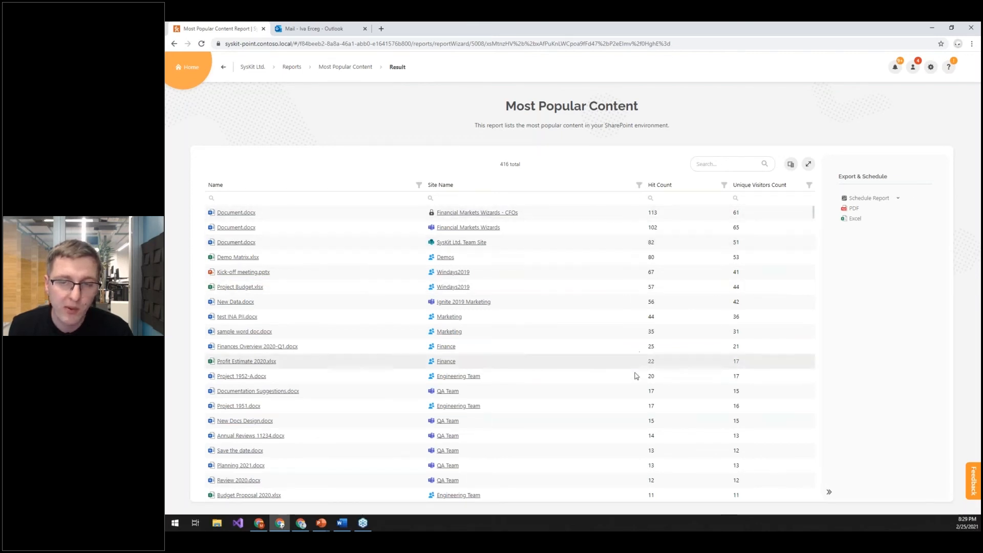
{"action": "left_click", "coordinate": [224, 71]}
{"action": "left_click", "coordinate": [224, 71]}
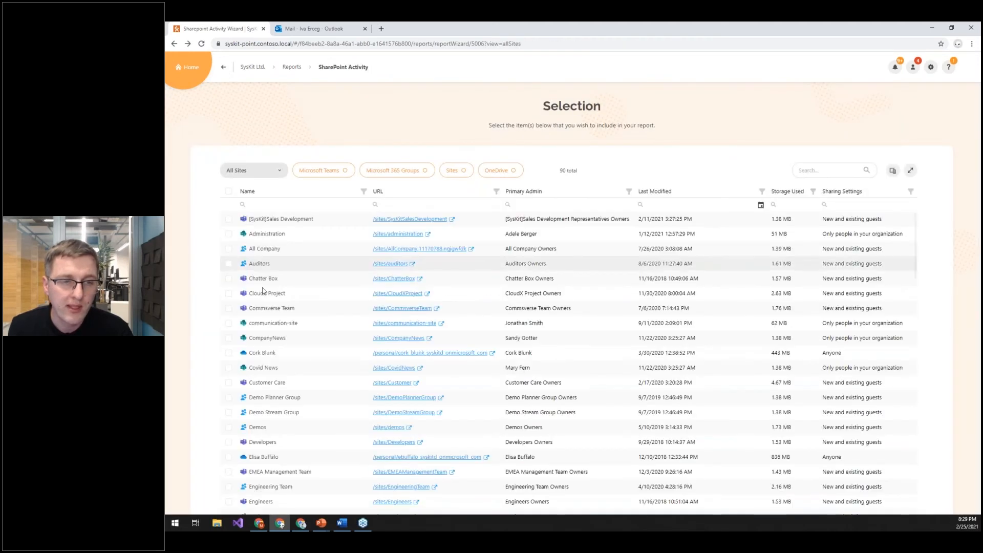
- Run the SharePoint Activity report for the QA Team and CompanyNews sites over the Last 7 Days and compare their unique visitors
{"action": "scroll", "coordinate": [258, 305], "scroll_direction": "down", "scroll_amount": 10}
{"action": "left_click", "coordinate": [825, 169]}
{"action": "type", "text": "qa"}
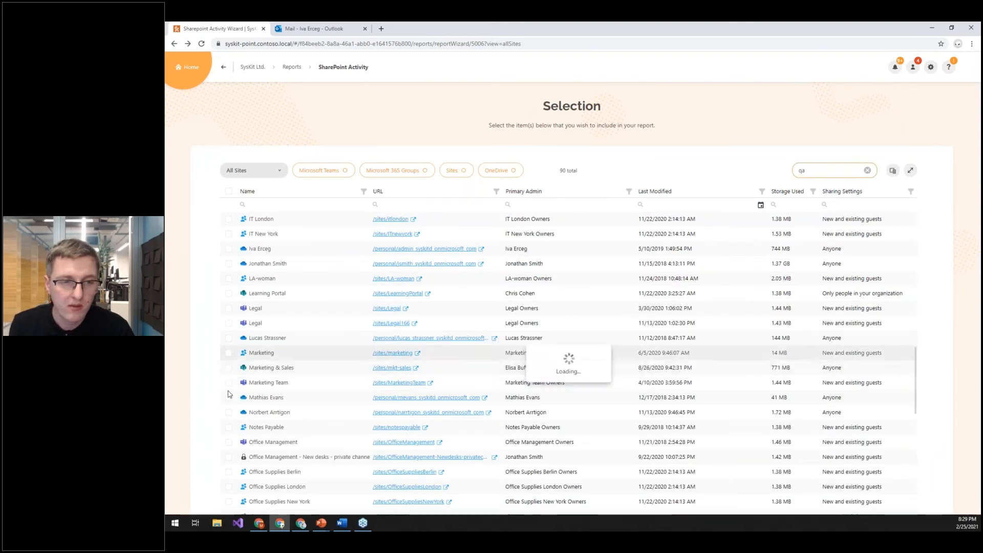
{"action": "left_click", "coordinate": [228, 219]}
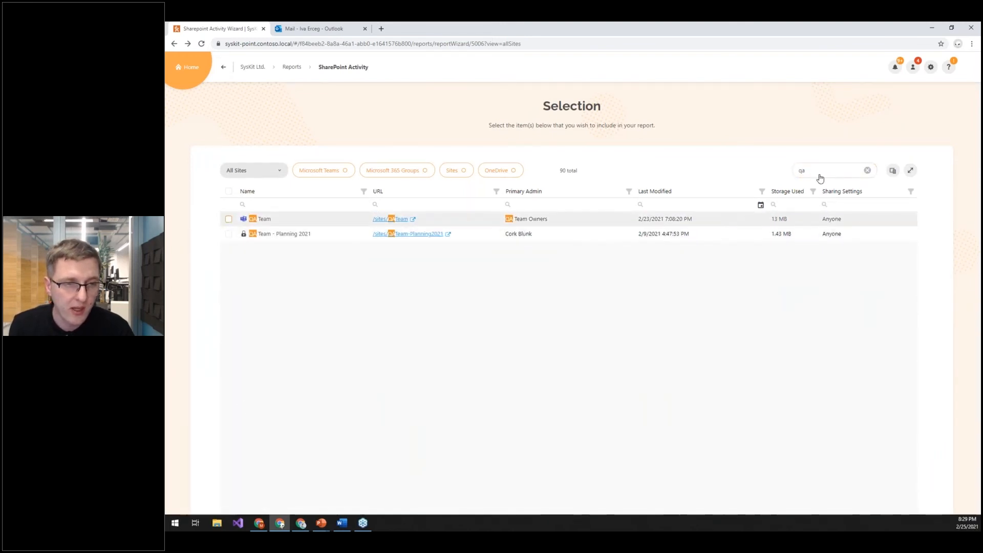
{"action": "left_click", "coordinate": [868, 170]}
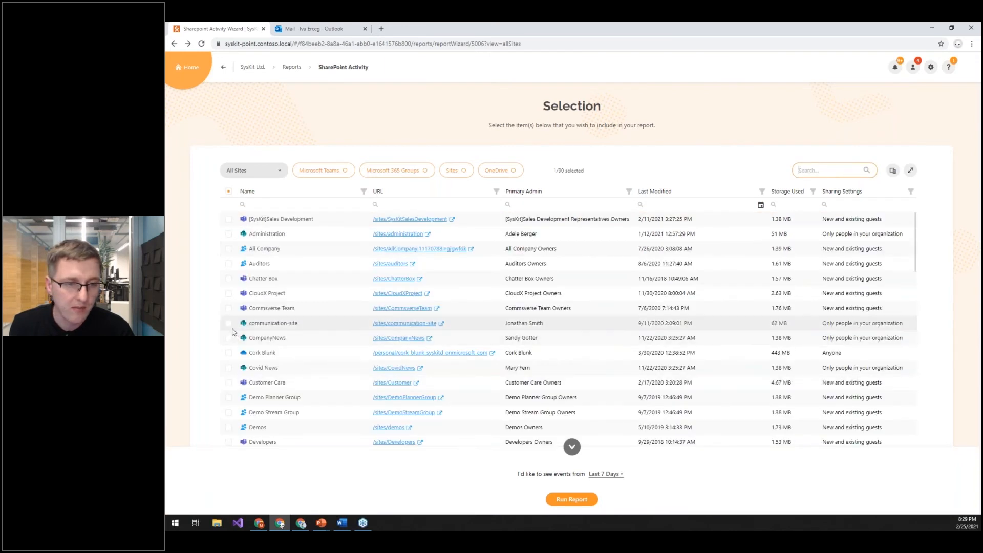
{"action": "left_click", "coordinate": [229, 339]}
{"action": "left_click", "coordinate": [587, 499]}
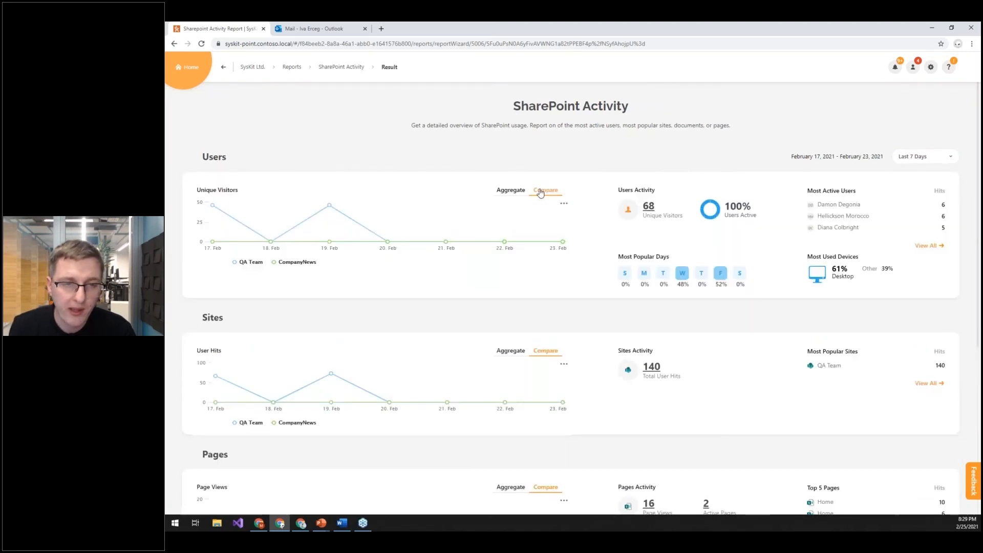
{"action": "mouse_move", "coordinate": [344, 220]}
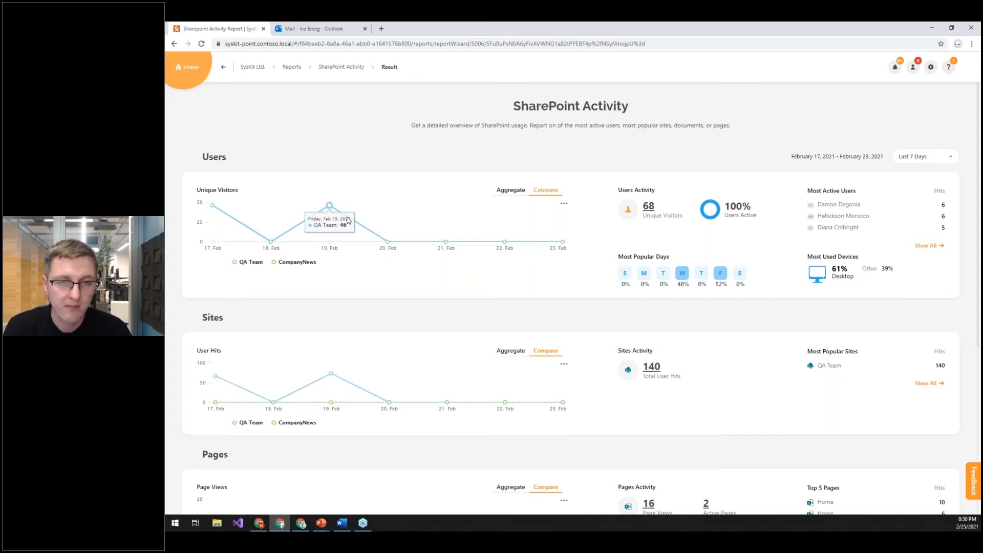
- Return to the Report Center and filter the reports to the Analytics category
{"action": "left_click", "coordinate": [224, 67]}
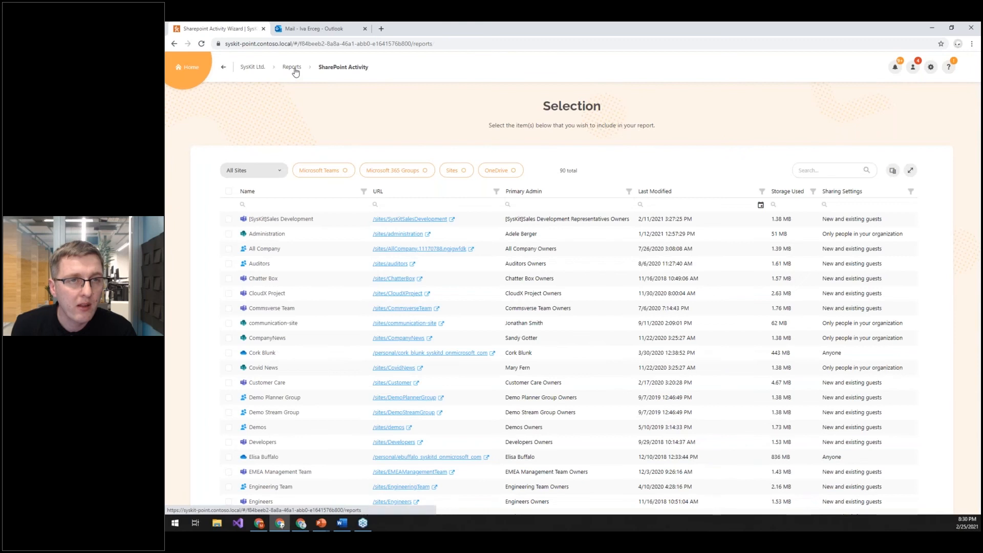
{"action": "left_click", "coordinate": [292, 67]}
{"action": "left_click", "coordinate": [280, 166]}
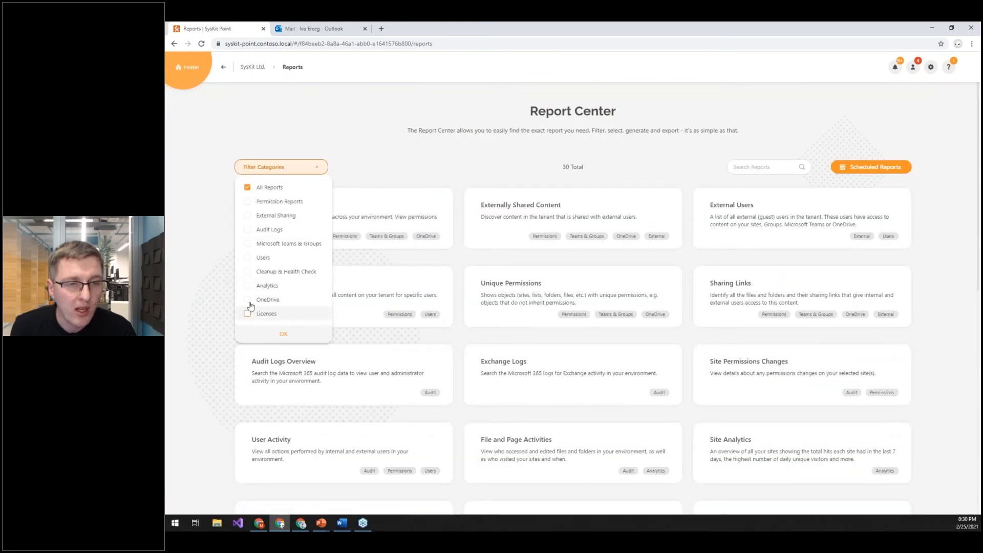
{"action": "left_click", "coordinate": [248, 285]}
{"action": "left_click", "coordinate": [260, 439]}
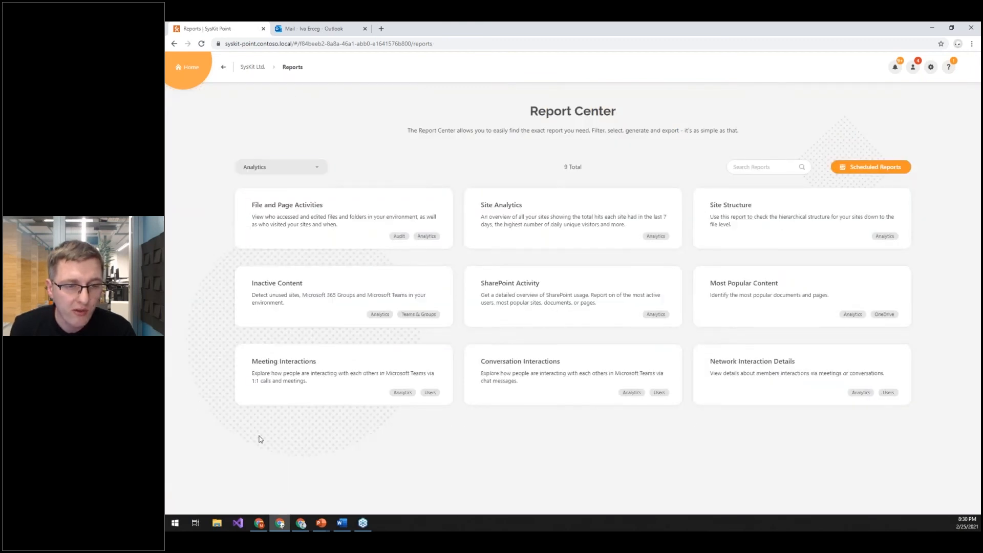
- Run the Meeting Interactions report for the Marketing department and view the full Active Call Collaborators list
{"action": "left_click", "coordinate": [330, 369]}
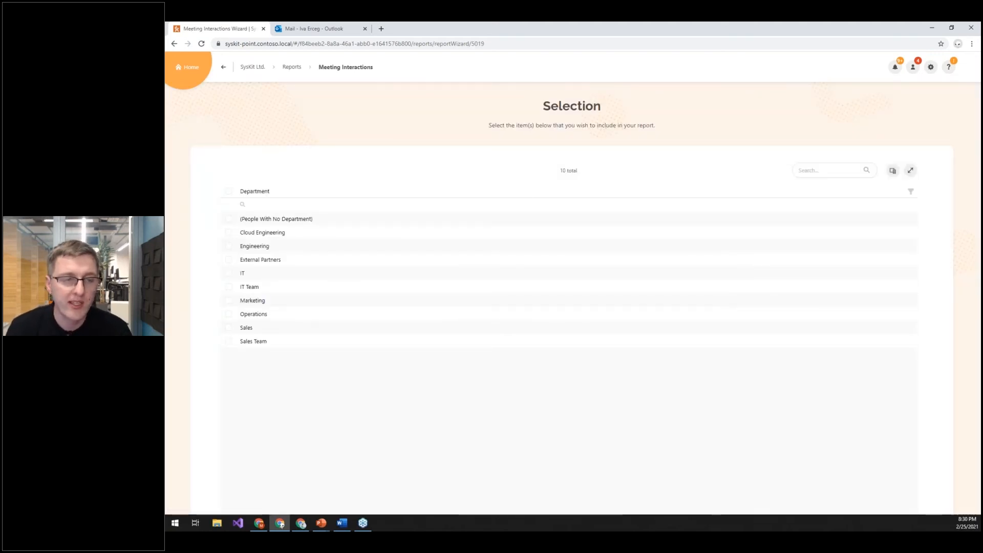
{"action": "left_click", "coordinate": [236, 302]}
{"action": "left_click", "coordinate": [573, 500]}
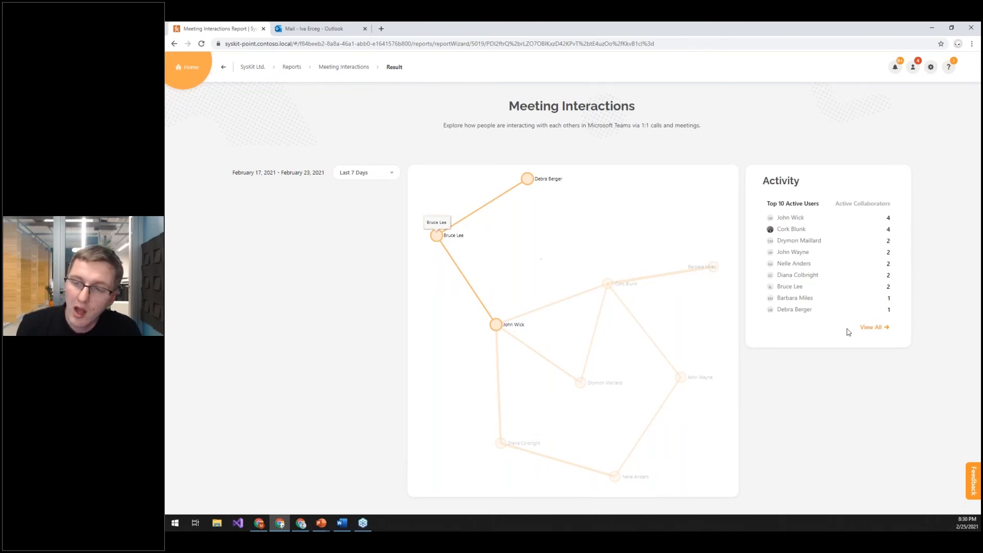
{"action": "left_click", "coordinate": [872, 327]}
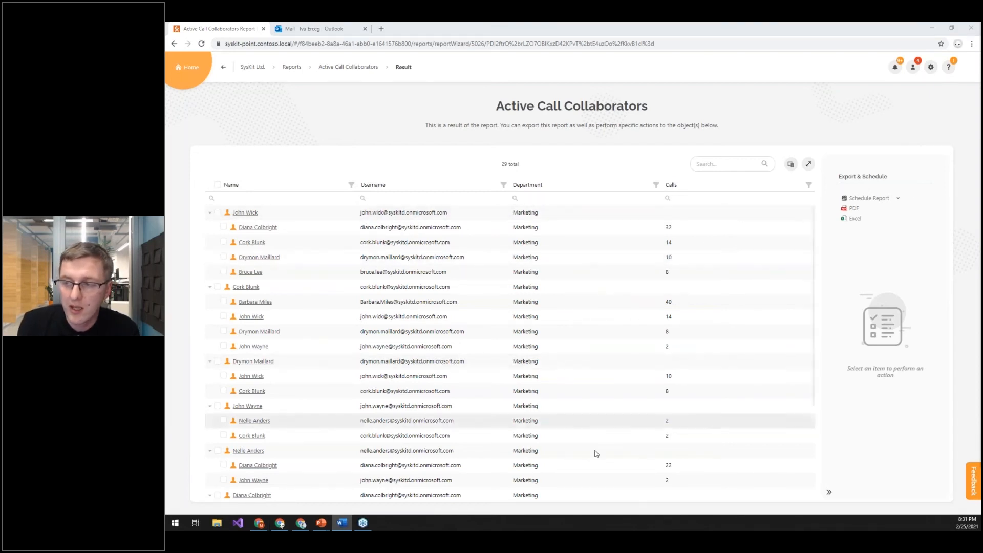
- Go to the Sites overview, search for "qa" and open the QA Team site's details
{"action": "left_click", "coordinate": [192, 75]}
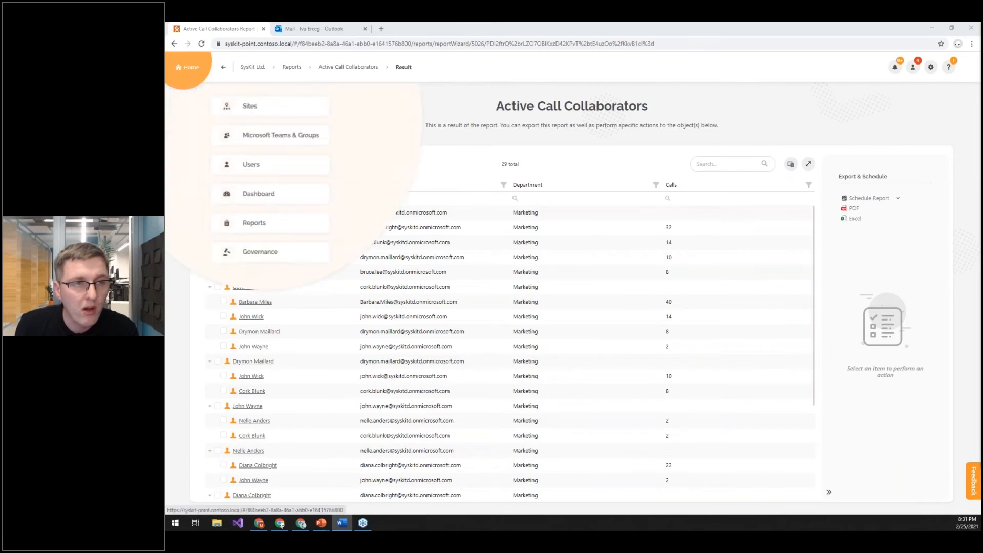
{"action": "left_click", "coordinate": [246, 108]}
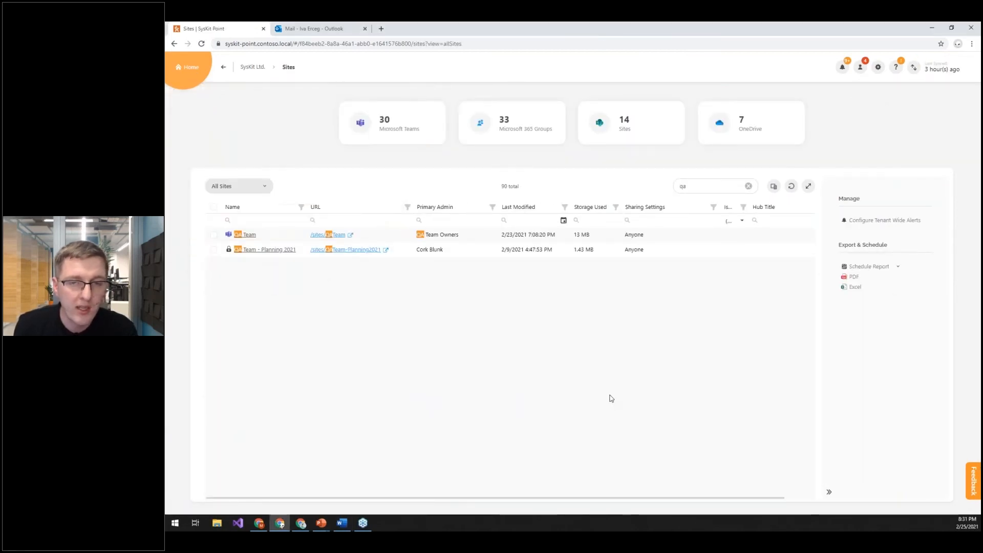
{"action": "left_click", "coordinate": [748, 186]}
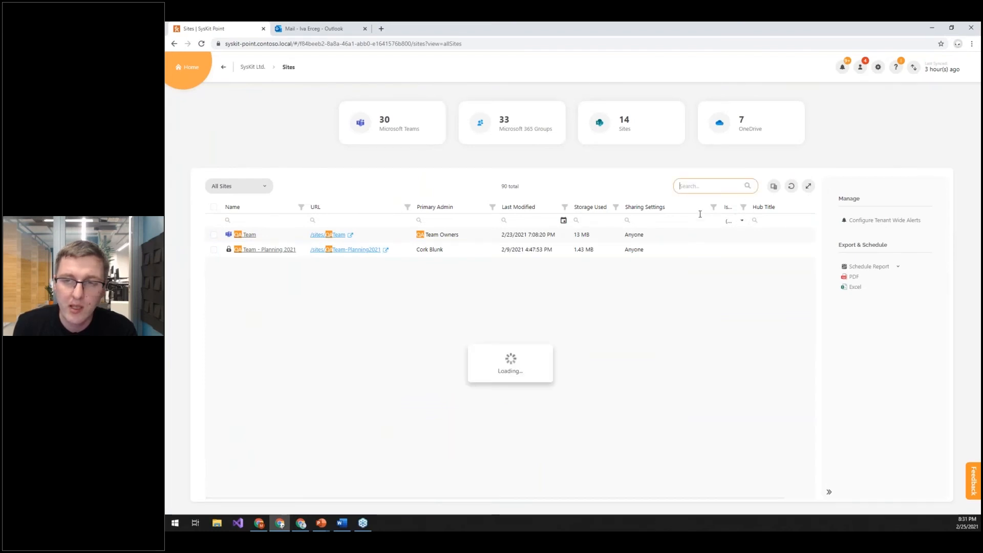
{"action": "type", "text": "qa"}
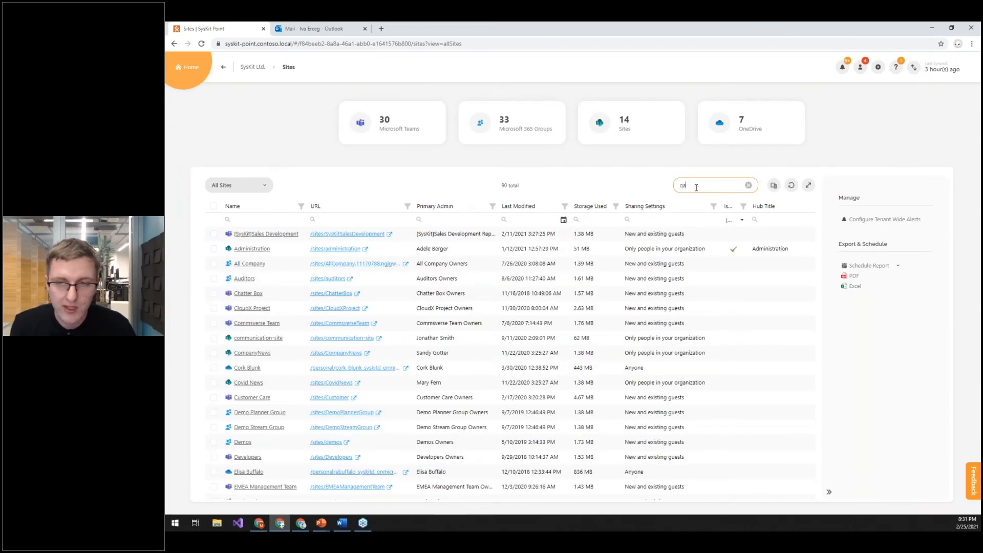
{"action": "left_click", "coordinate": [248, 236]}
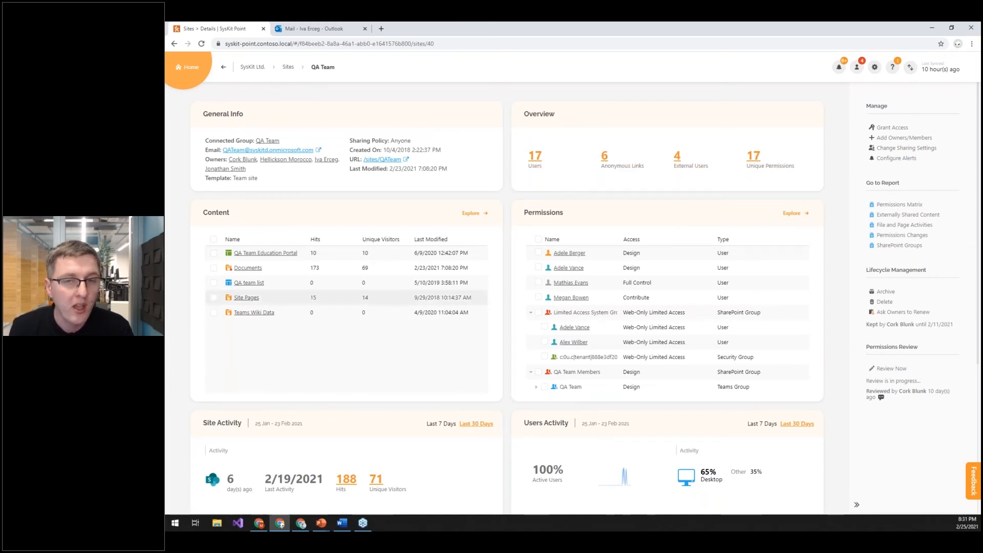
- Review the QA Team site's permissions and activity metrics, and view the full list of its most popular documents
{"action": "scroll", "coordinate": [721, 270], "scroll_direction": "down", "scroll_amount": 5}
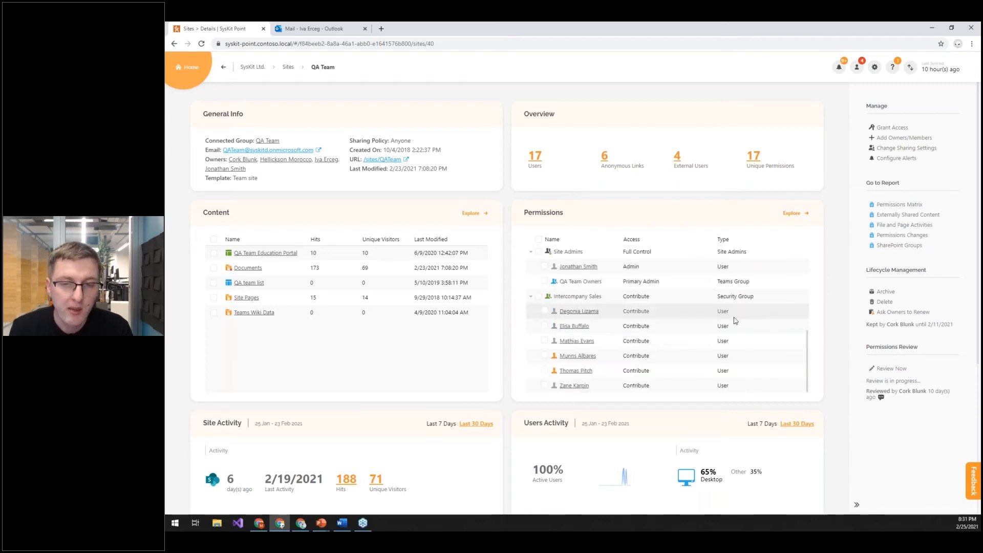
{"action": "scroll", "coordinate": [845, 288], "scroll_direction": "down", "scroll_amount": 4}
{"action": "scroll", "coordinate": [842, 287], "scroll_direction": "down", "scroll_amount": 1}
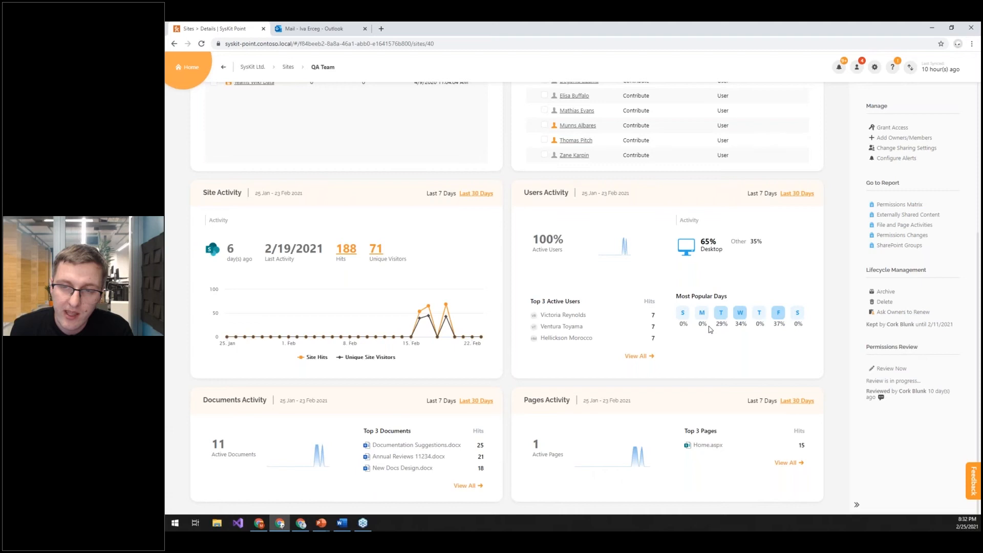
{"action": "mouse_move", "coordinate": [697, 246]}
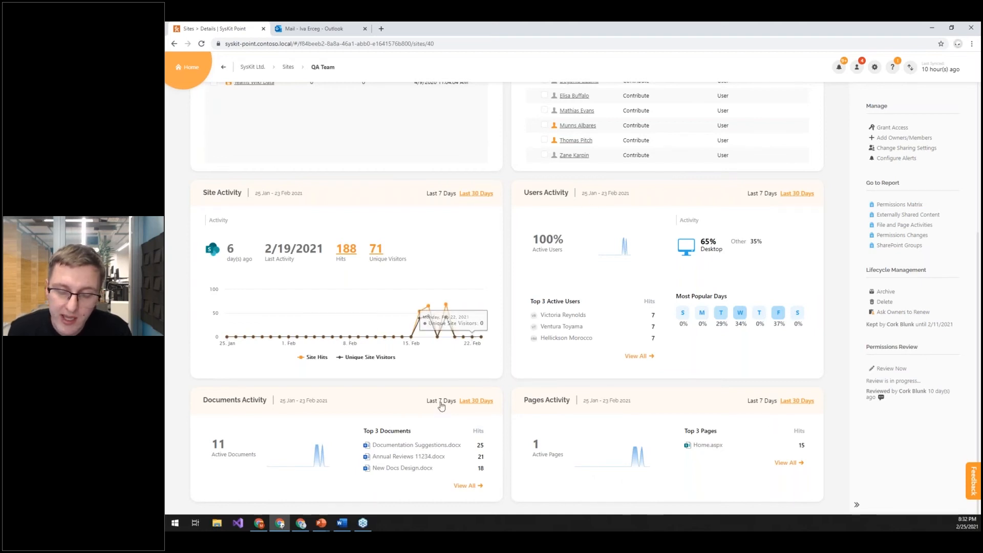
{"action": "left_click", "coordinate": [466, 485]}
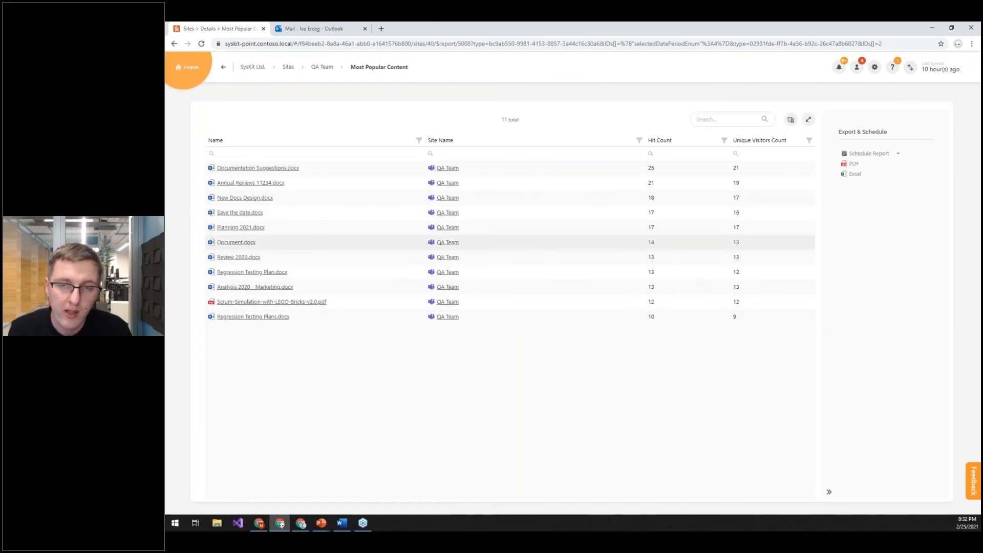
- Leave the site's report and open the Microsoft Teams & Groups overview
{"action": "left_click", "coordinate": [287, 67]}
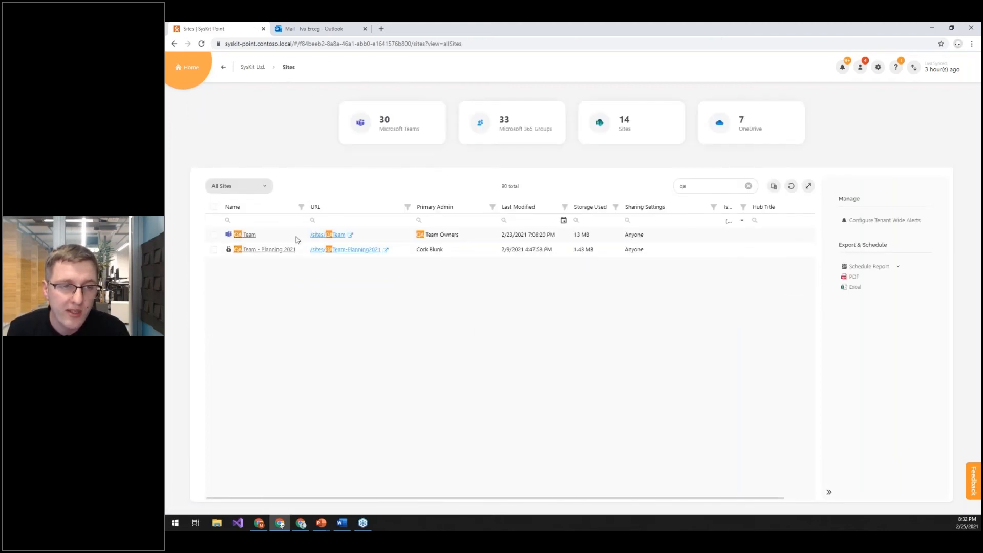
{"action": "mouse_move", "coordinate": [177, 63]}
{"action": "left_click", "coordinate": [273, 144]}
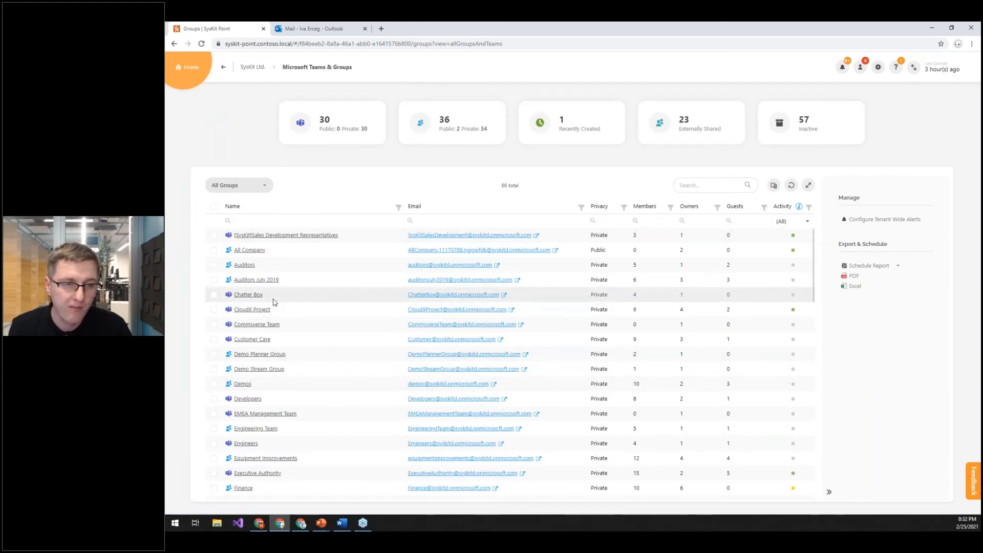
- View the Chatter Box team's details and return to the Microsoft Teams & Groups list
{"action": "left_click", "coordinate": [248, 294]}
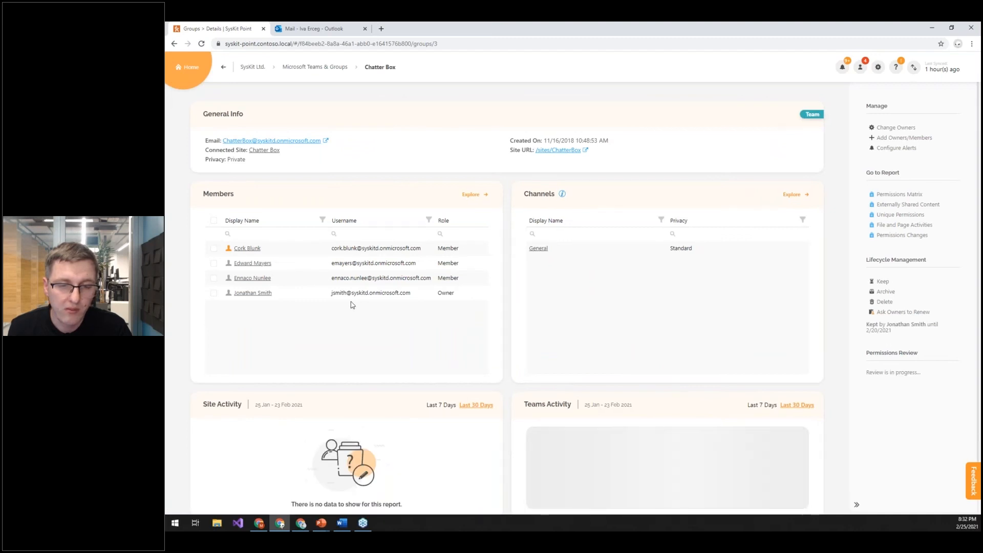
{"action": "scroll", "coordinate": [352, 305], "scroll_direction": "down", "scroll_amount": 1}
{"action": "mouse_move", "coordinate": [208, 75]}
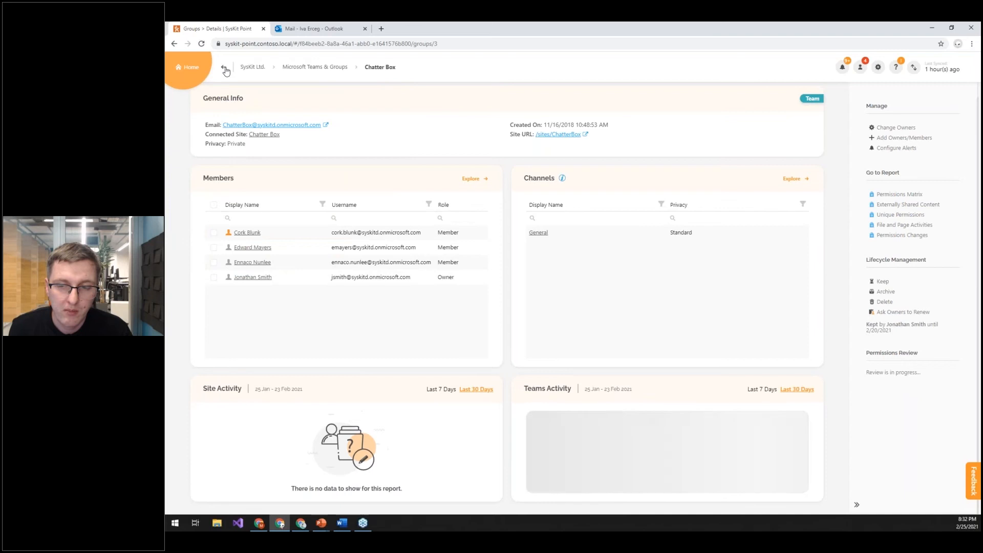
{"action": "left_click", "coordinate": [224, 67]}
- Search the groups for "qa", open the QA Team's details and review its site and Teams activity
{"action": "left_click", "coordinate": [713, 187]}
{"action": "type", "text": "ws"}
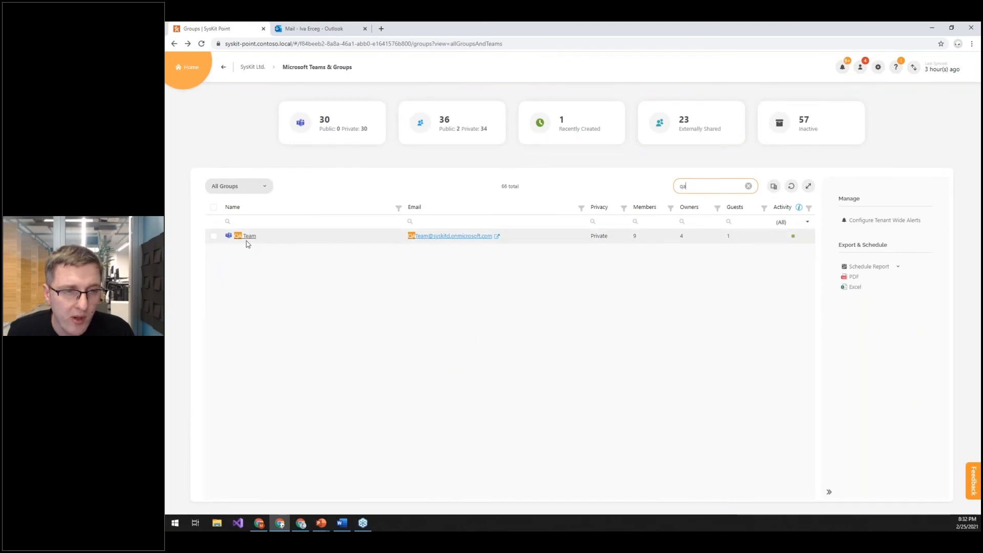
{"action": "left_click", "coordinate": [246, 239]}
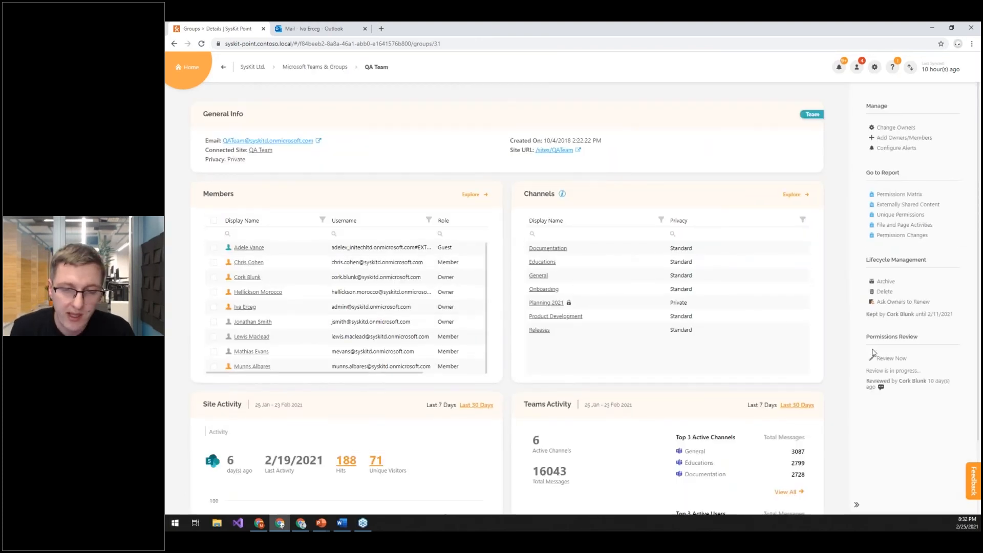
{"action": "scroll", "coordinate": [870, 348], "scroll_direction": "down", "scroll_amount": 2}
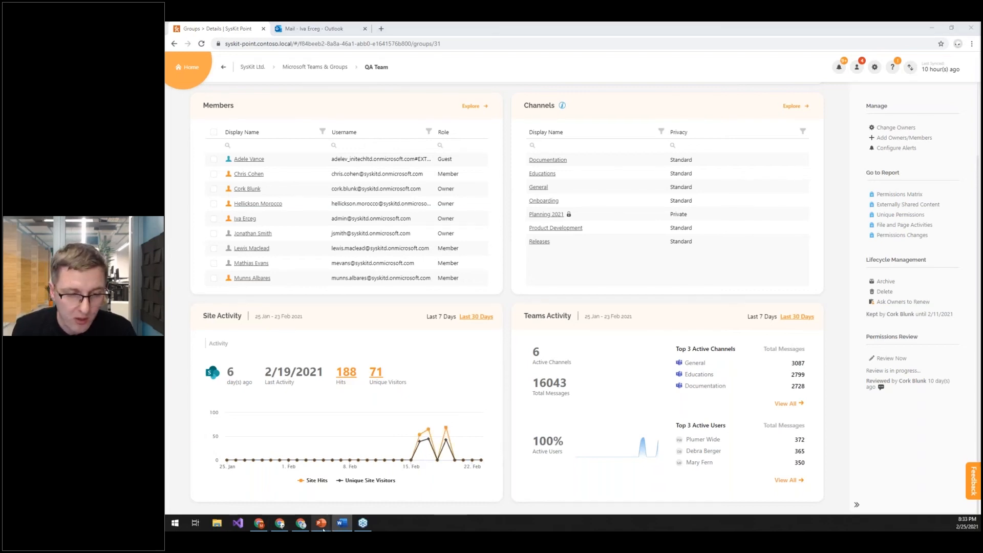
- Switch to the PowerPoint presentation and show the Customizable Access Reviews slide
{"action": "mouse_move", "coordinate": [321, 522]}
{"action": "left_click", "coordinate": [339, 496]}
{"action": "left_click", "coordinate": [538, 319]}
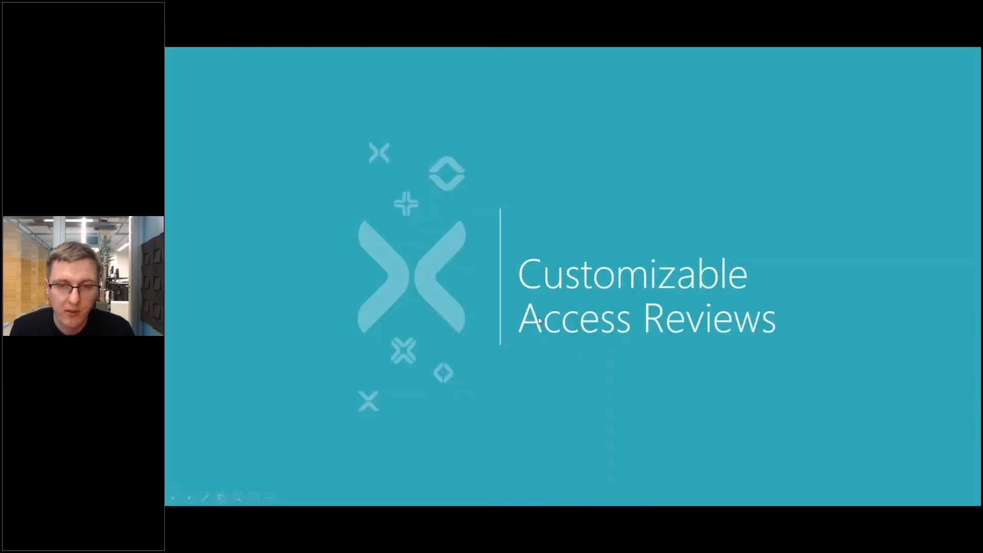
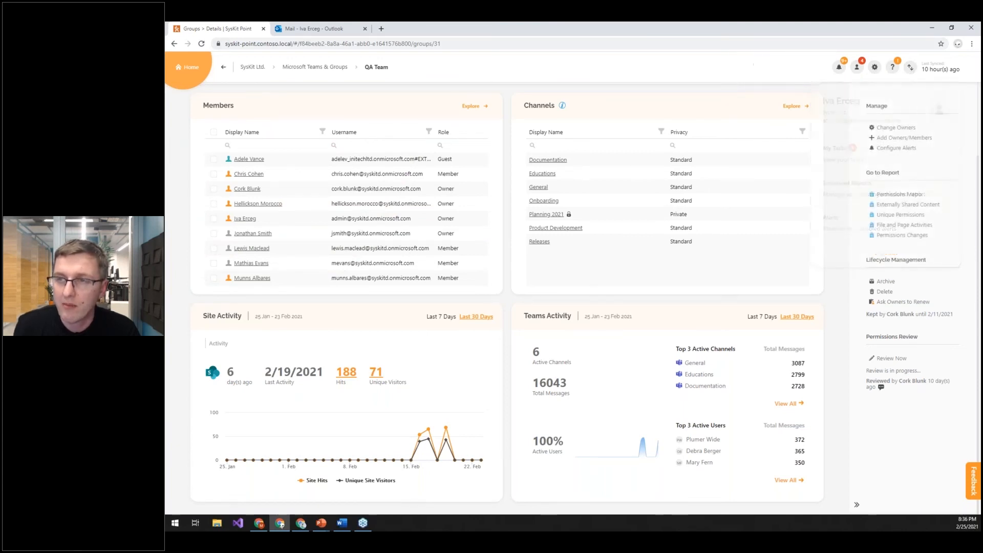
- Open the Permissions Review settings under Governance and view the list of review policies
{"action": "mouse_move", "coordinate": [874, 67]}
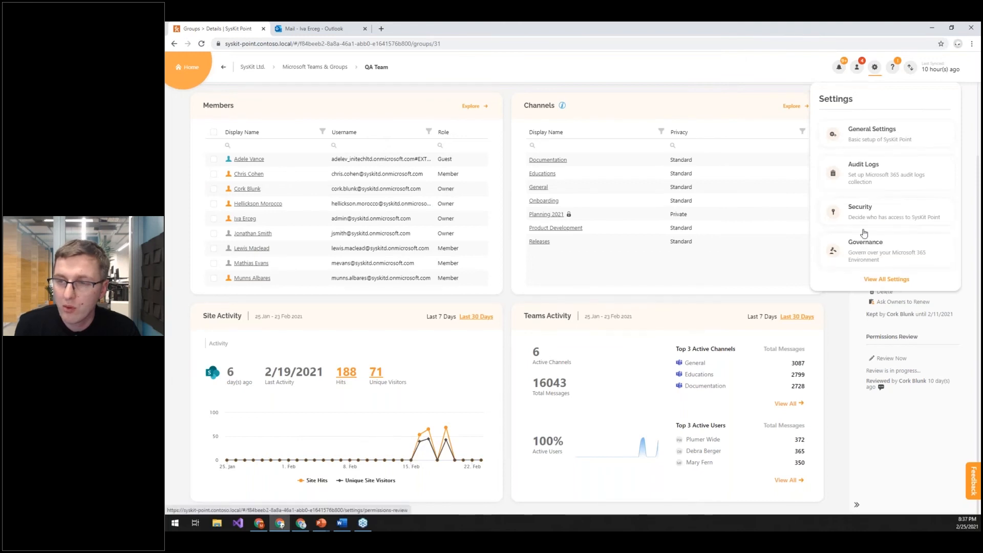
{"action": "left_click", "coordinate": [864, 249]}
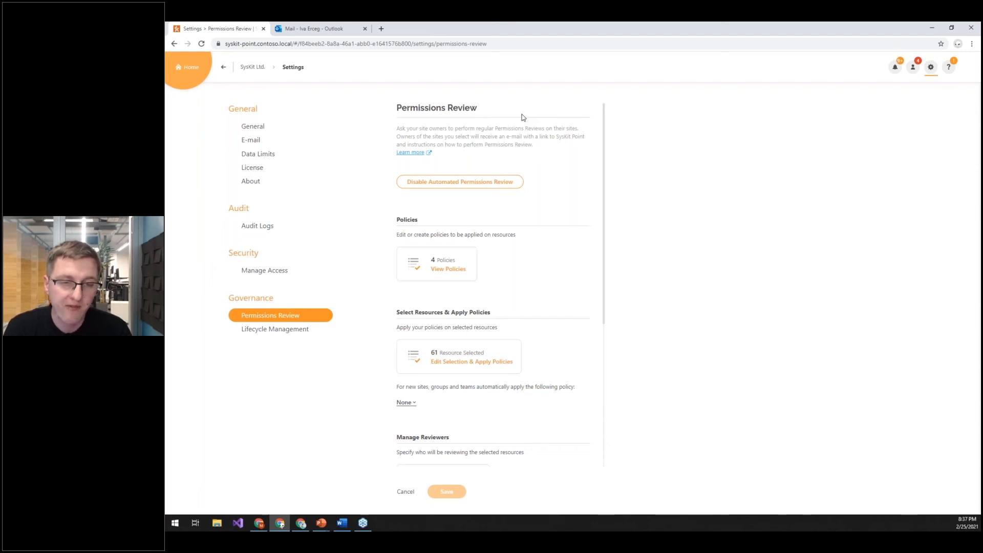
{"action": "scroll", "coordinate": [470, 233], "scroll_direction": "down", "scroll_amount": 1}
{"action": "left_click", "coordinate": [455, 226]}
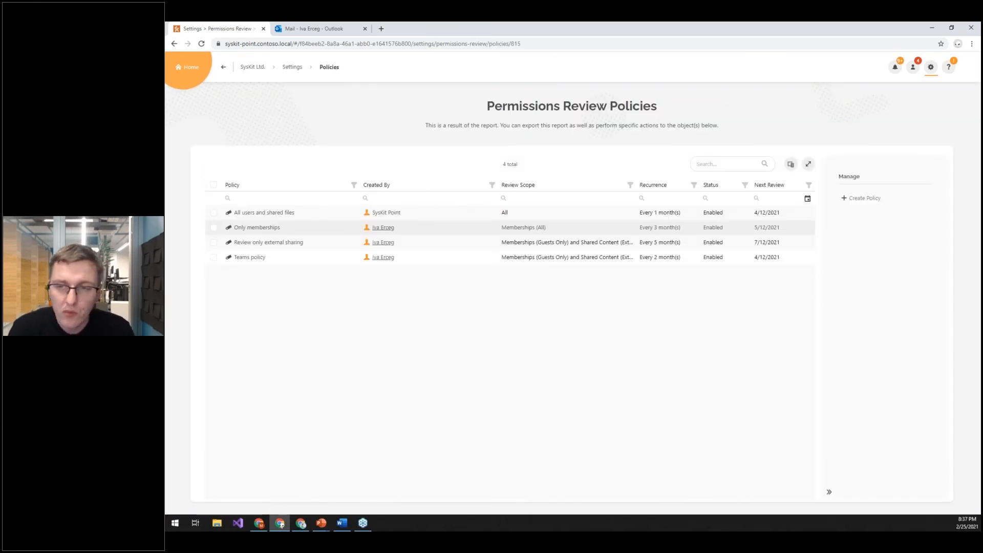
- Start a new permissions review policy named Teams with subsites as the content to review
{"action": "left_click", "coordinate": [872, 201]}
{"action": "left_click", "coordinate": [482, 203]}
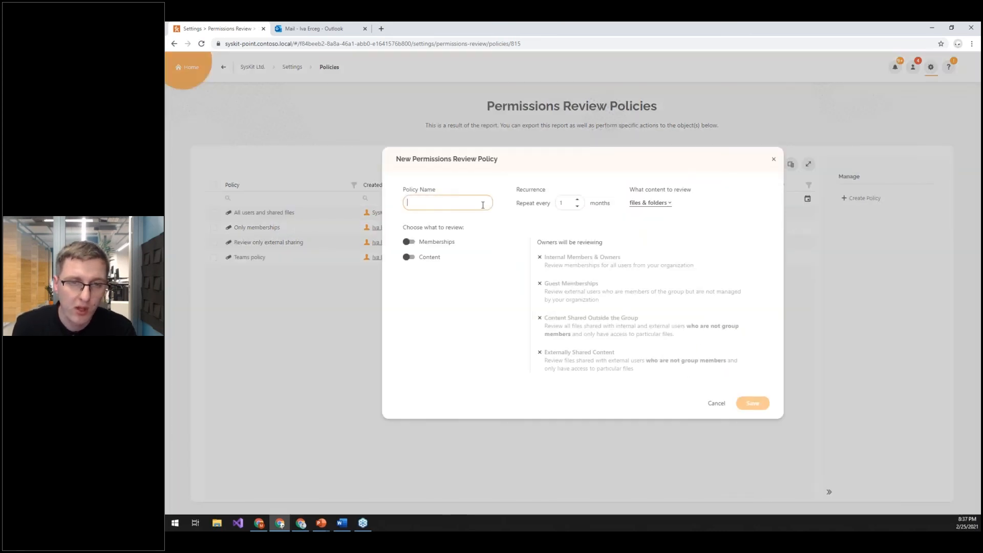
{"action": "type", "text": "Teams"}
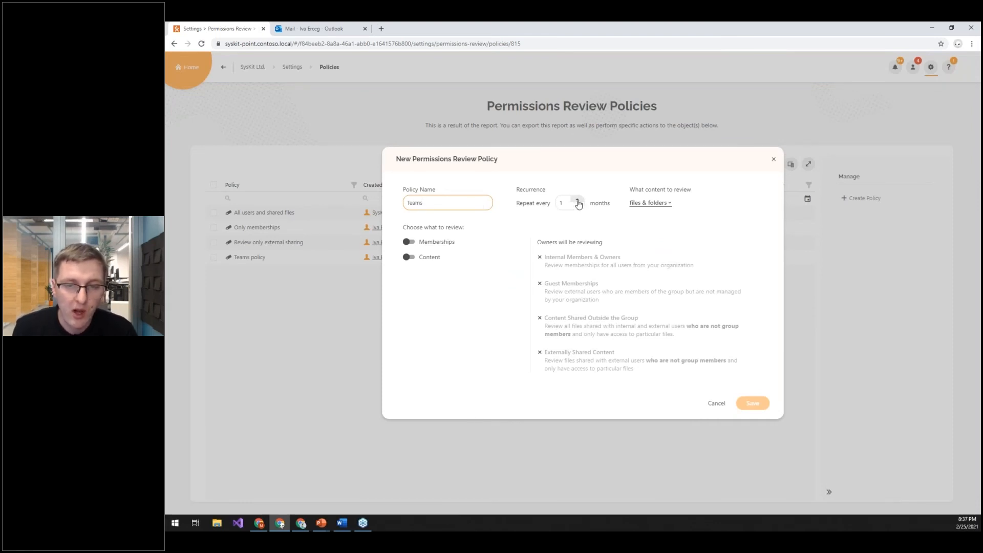
{"action": "left_click", "coordinate": [669, 205]}
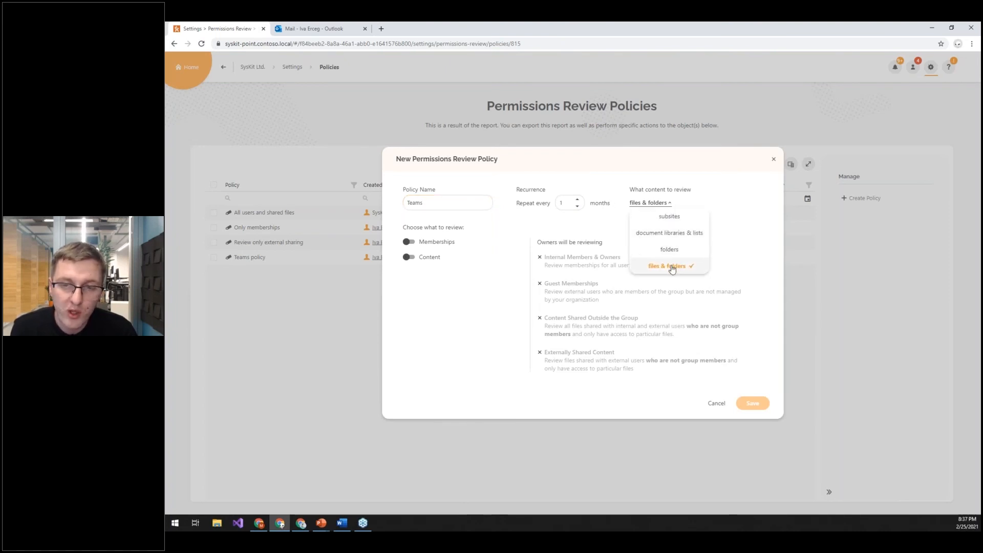
{"action": "left_click", "coordinate": [674, 221]}
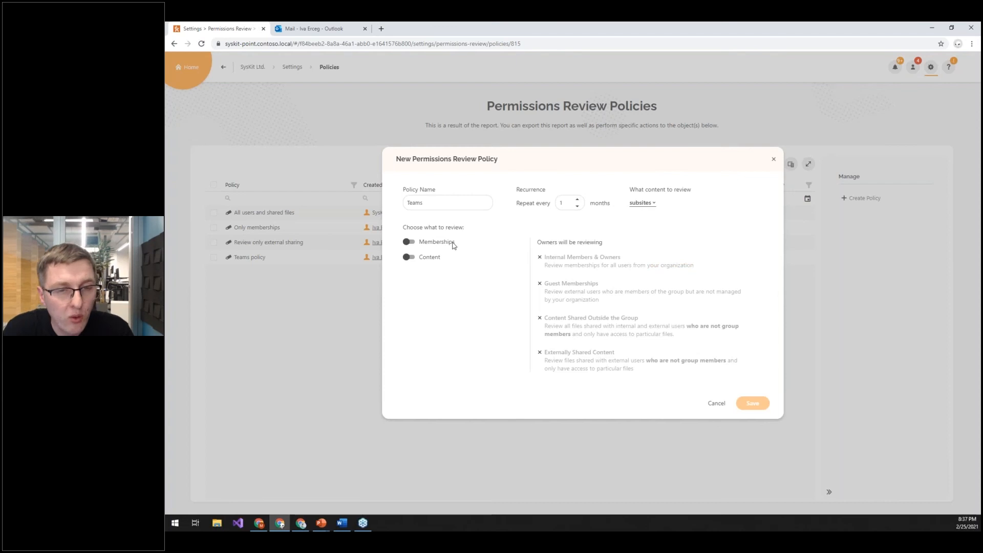
- Include Memberships (Guests Only) and Shared Content (External Only) in the new policy's scope, and discard the policy without saving
{"action": "left_click", "coordinate": [410, 244]}
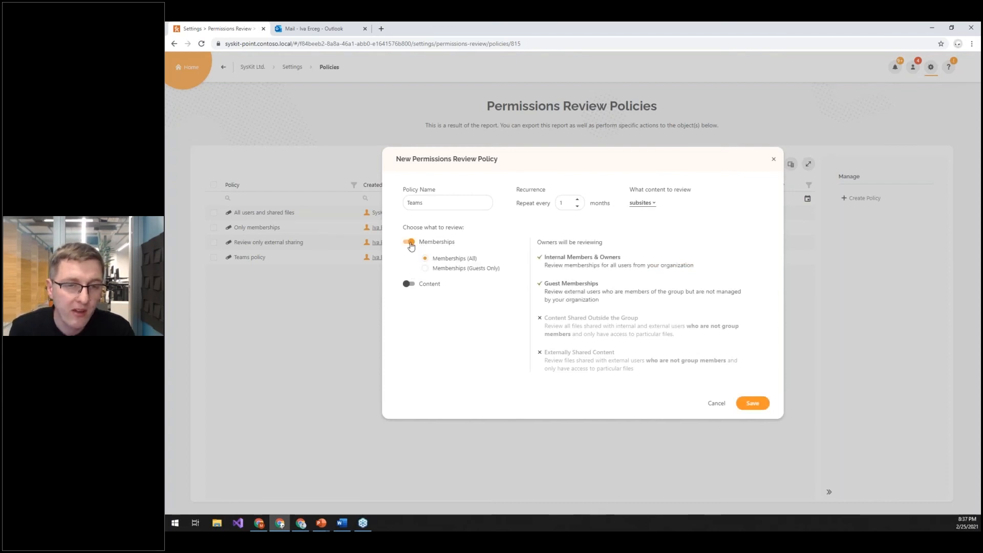
{"action": "left_click", "coordinate": [438, 270]}
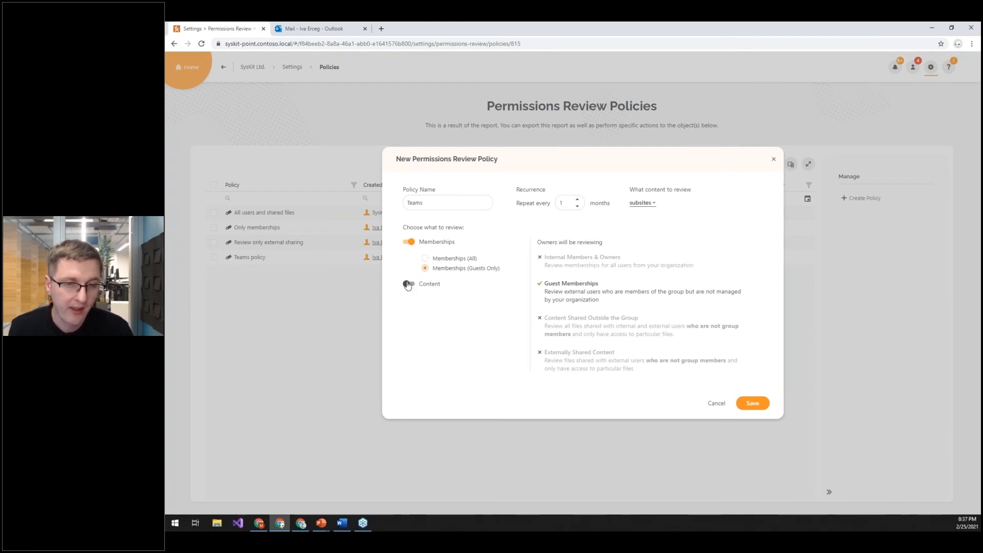
{"action": "left_click", "coordinate": [408, 285]}
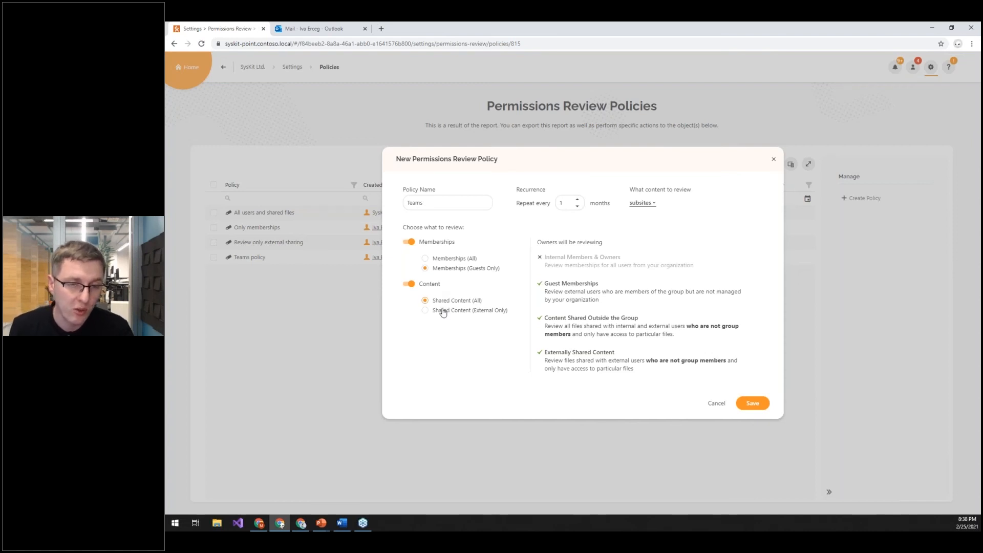
{"action": "left_click", "coordinate": [440, 312]}
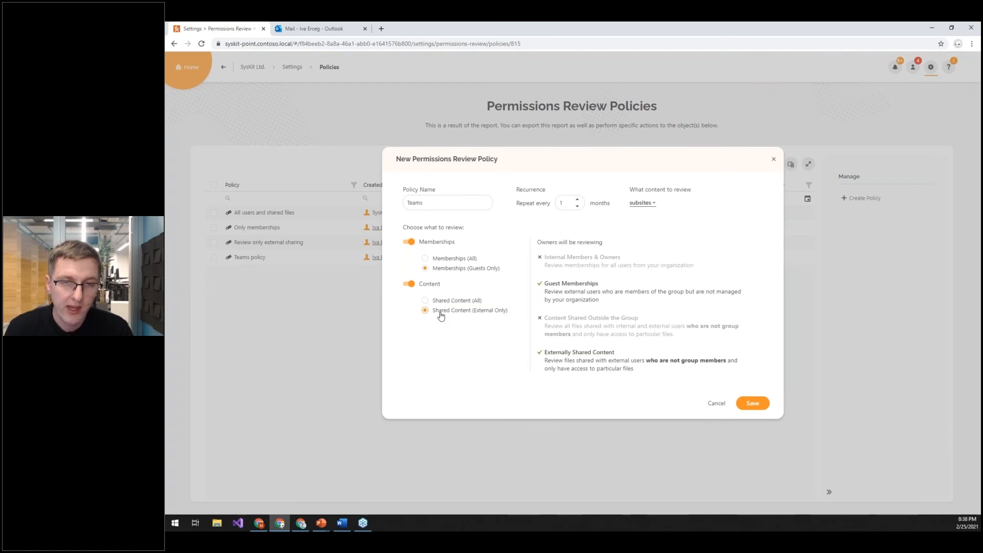
{"action": "left_click", "coordinate": [725, 404]}
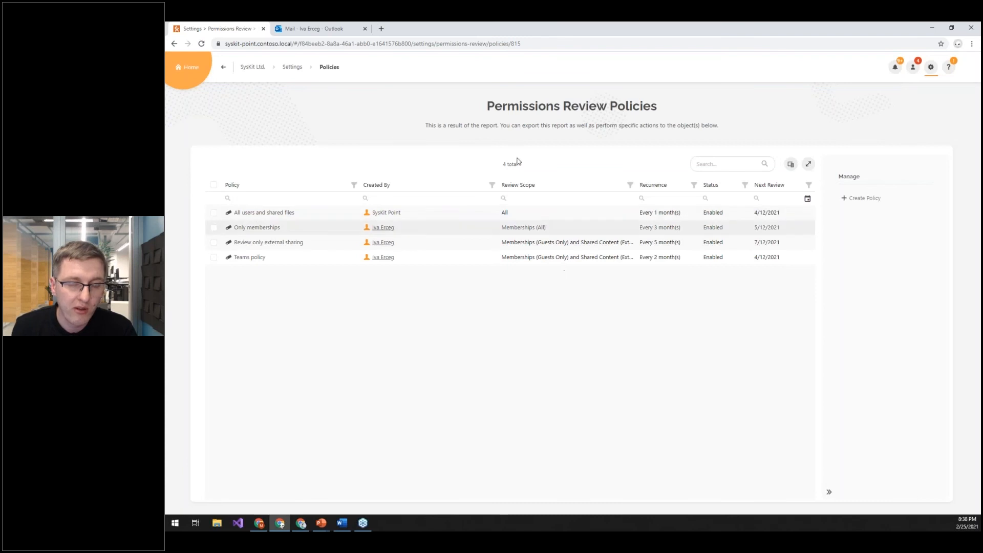
- Return to the Permissions Review settings and open the page for selecting resources and applying policies
{"action": "left_click", "coordinate": [292, 67]}
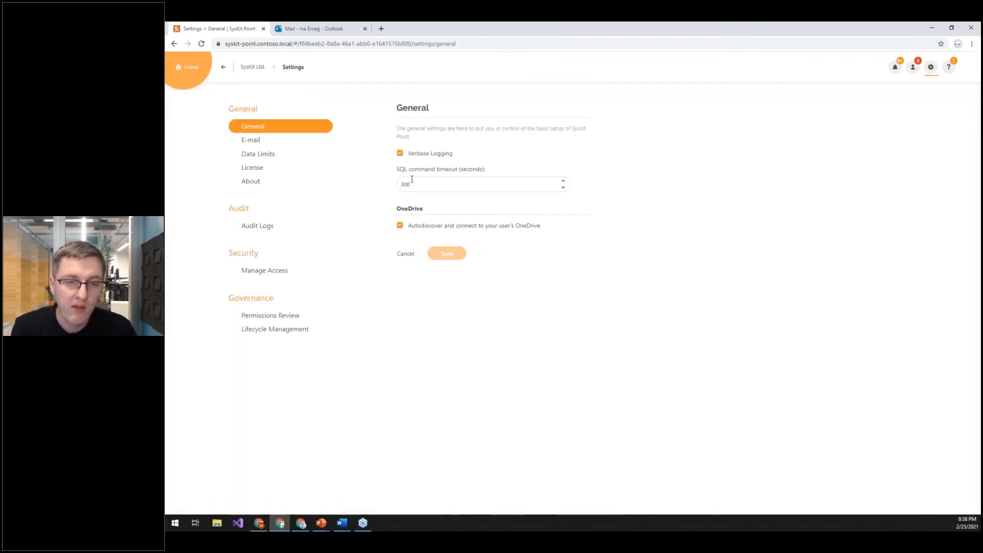
{"action": "left_click", "coordinate": [270, 315]}
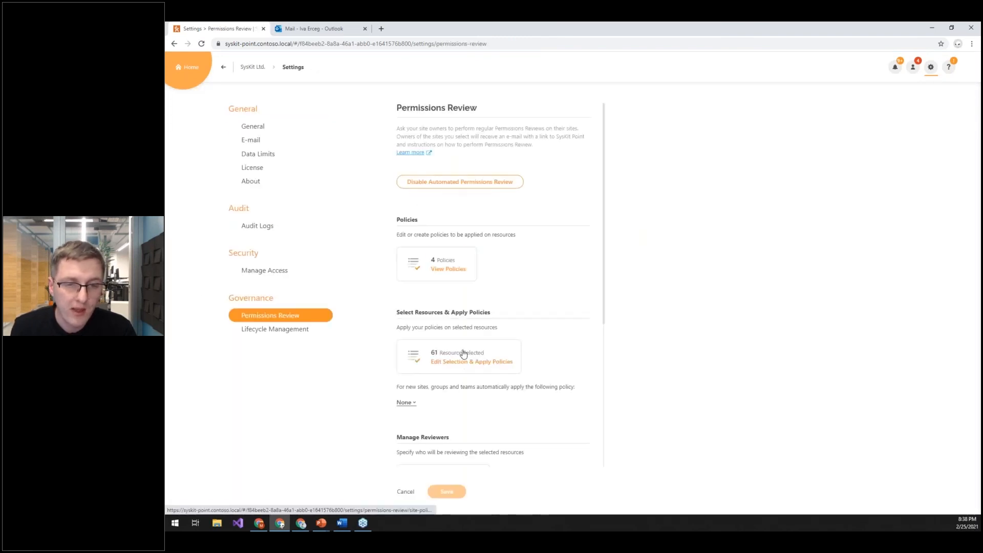
{"action": "left_click", "coordinate": [441, 354]}
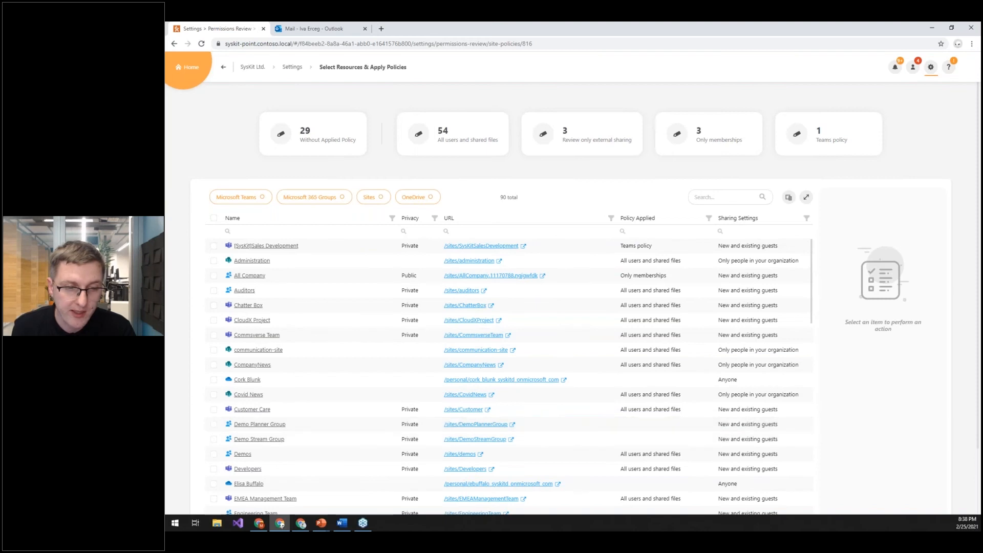
- Try to apply the Only memberships review policy to the Demo Planner Group
{"action": "left_click", "coordinate": [214, 425]}
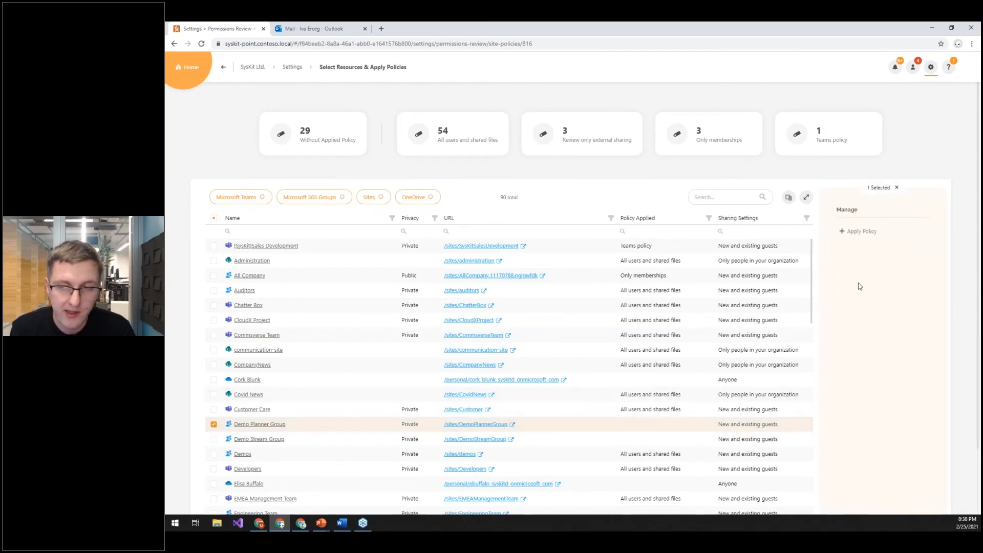
{"action": "left_click", "coordinate": [854, 233]}
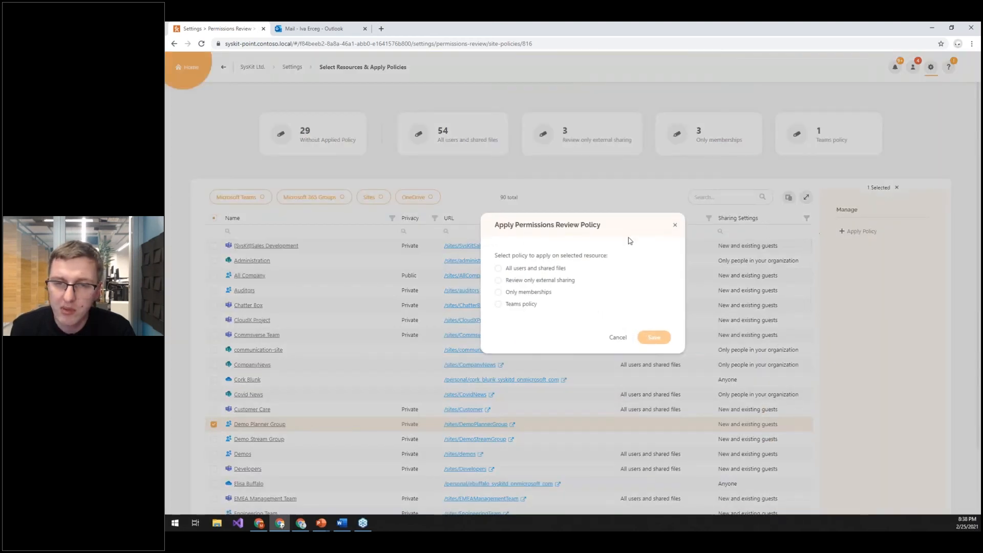
{"action": "left_click", "coordinate": [521, 294]}
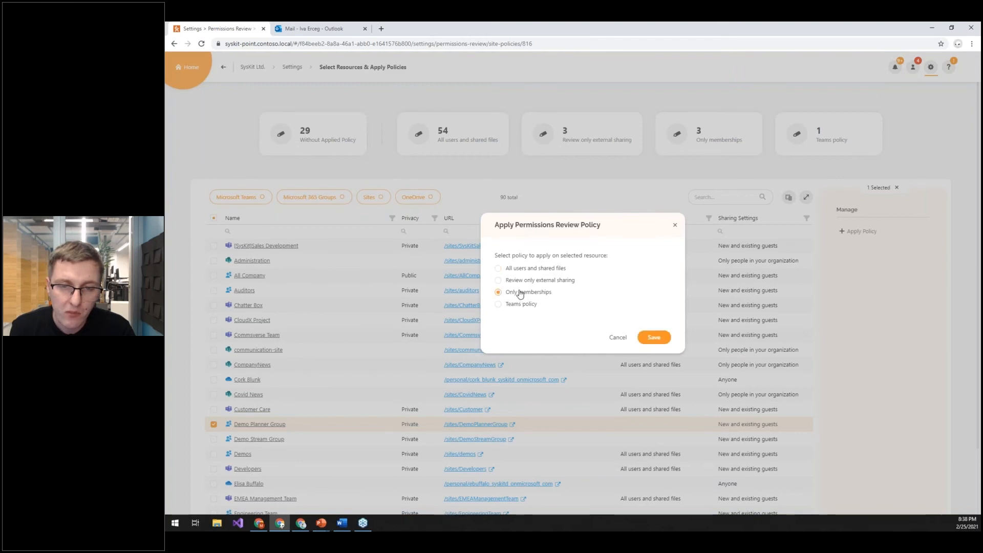
{"action": "left_click", "coordinate": [664, 339]}
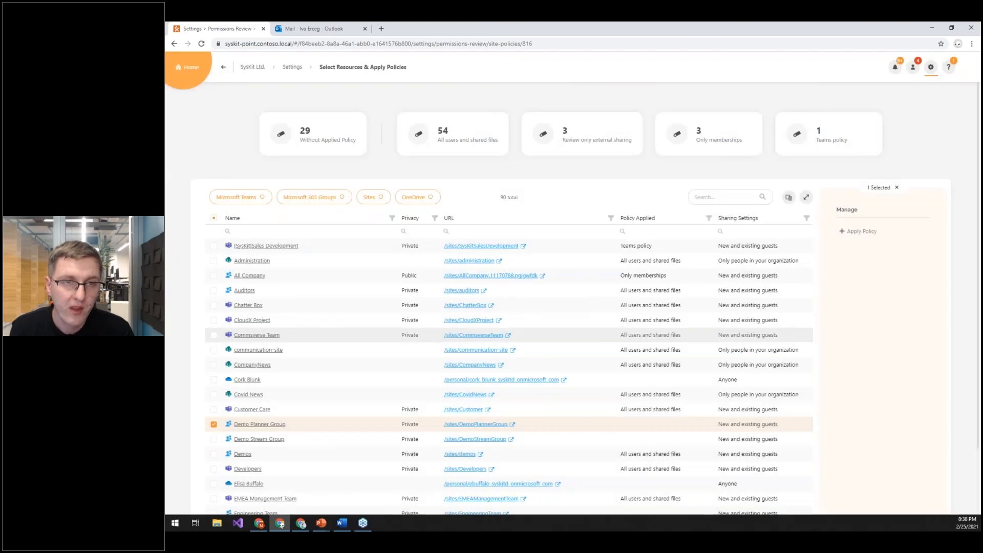
- Open the reviewer management page from the Permissions Review settings and look through the reviewers of each resource
{"action": "left_click", "coordinate": [292, 68]}
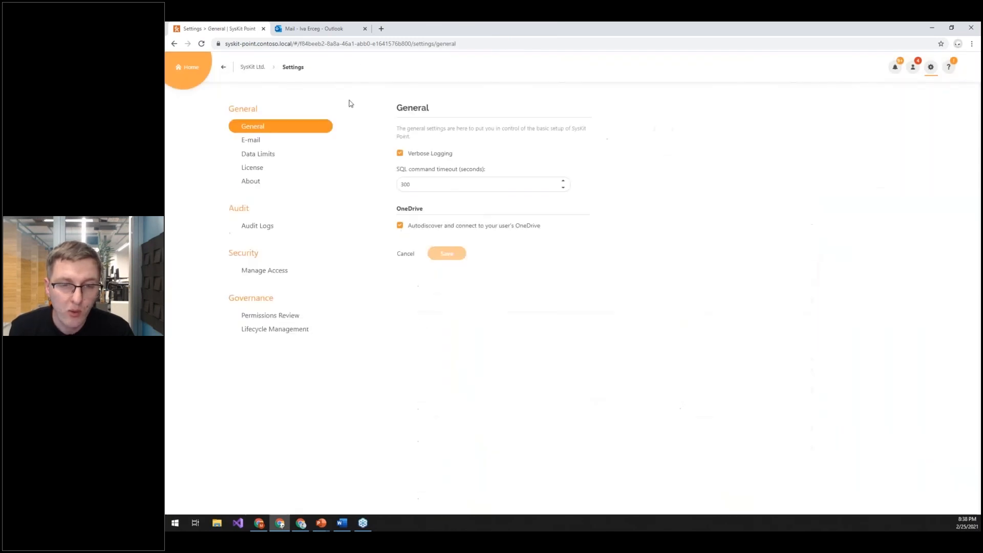
{"action": "left_click", "coordinate": [273, 316]}
{"action": "scroll", "coordinate": [448, 309], "scroll_direction": "down", "scroll_amount": 4}
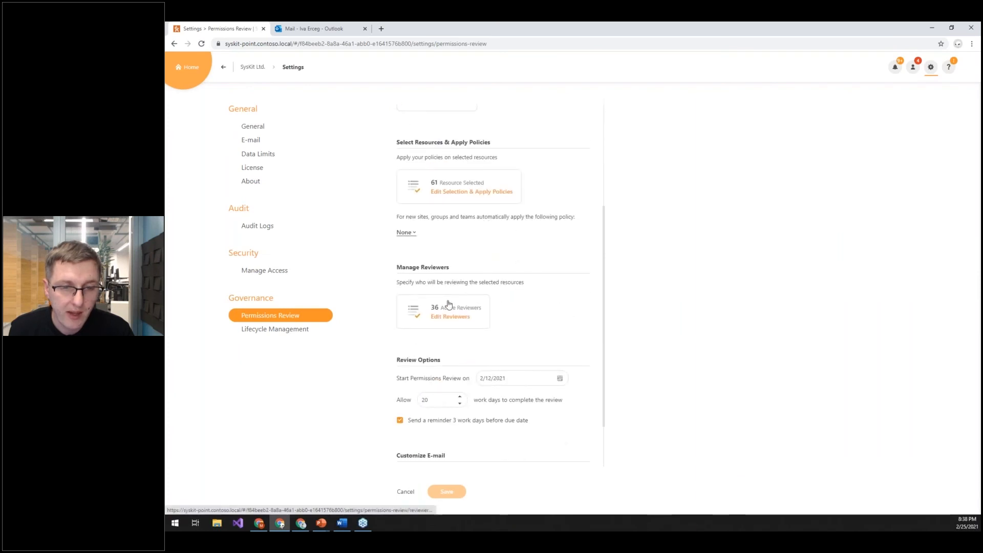
{"action": "left_click", "coordinate": [449, 308]}
{"action": "scroll", "coordinate": [431, 291], "scroll_direction": "down", "scroll_amount": 3}
{"action": "scroll", "coordinate": [431, 290], "scroll_direction": "up", "scroll_amount": 2}
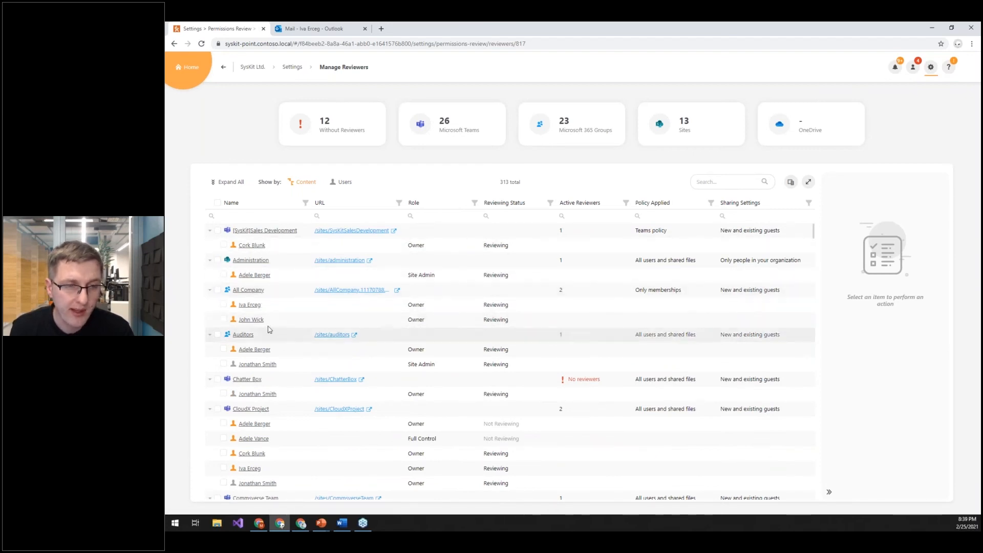
{"action": "scroll", "coordinate": [268, 324], "scroll_direction": "down", "scroll_amount": 3}
{"action": "scroll", "coordinate": [281, 266], "scroll_direction": "down", "scroll_amount": 1}
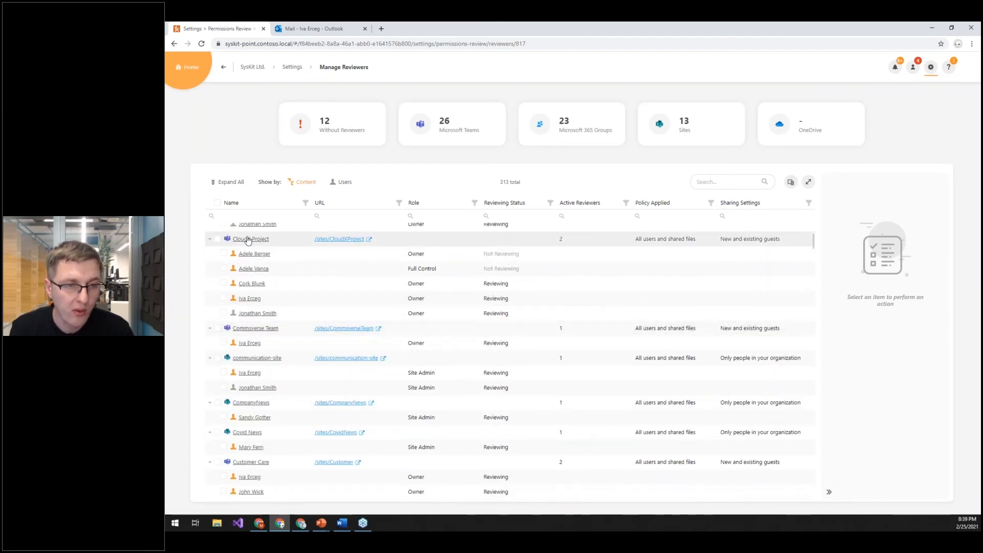
- Check the actions available for a CloudX Project owner, and for the first user in the reviewer list grouped by users
{"action": "left_click", "coordinate": [292, 254]}
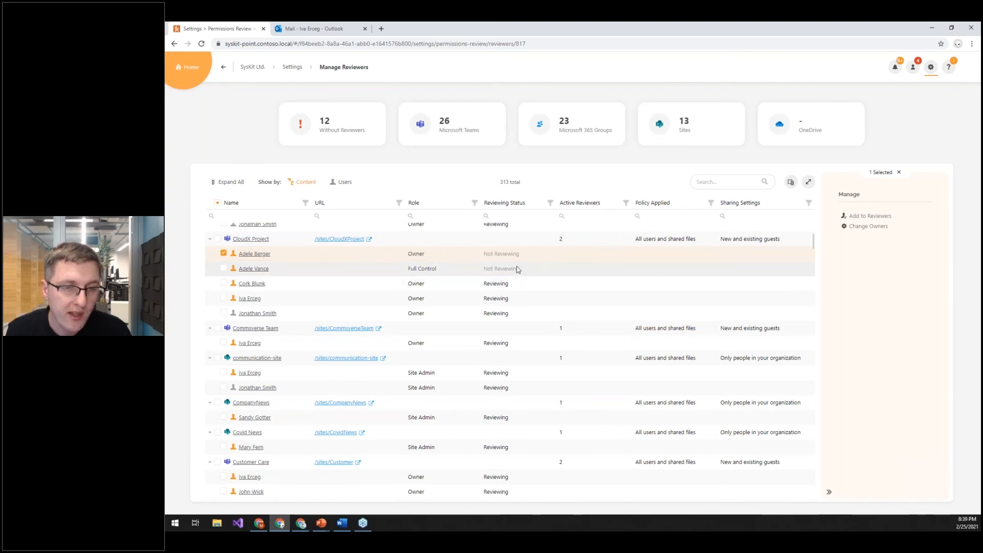
{"action": "left_click", "coordinate": [224, 253]}
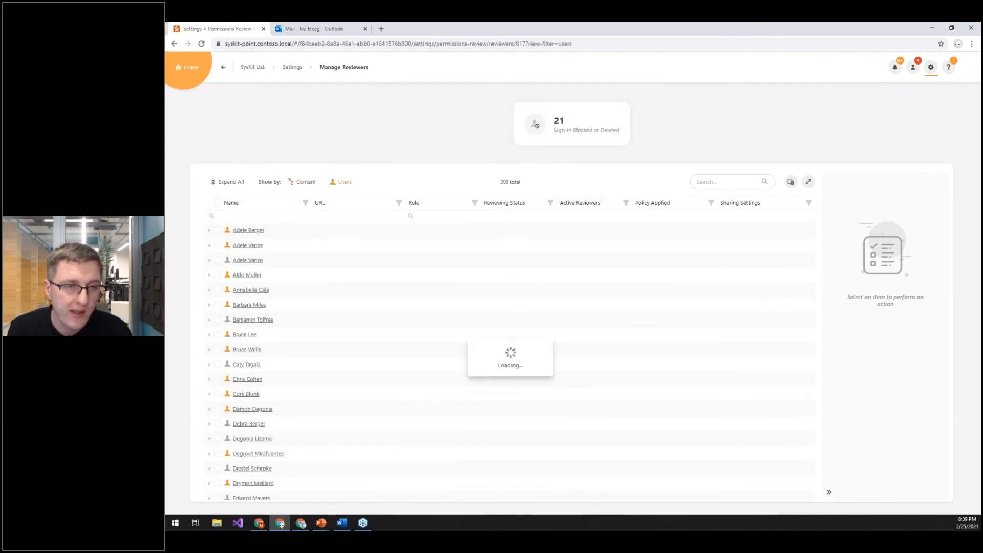
{"action": "left_click", "coordinate": [218, 231]}
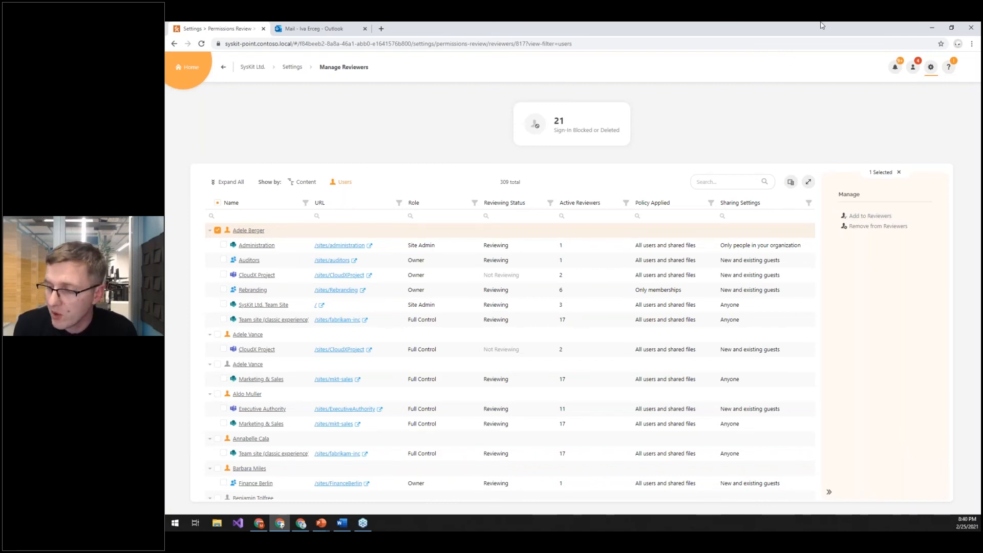
- Switch to the site owner's SysKit Point browser window and open the Perform Permissions Review task from My Tasks
{"action": "key", "text": "alt+Tab"}
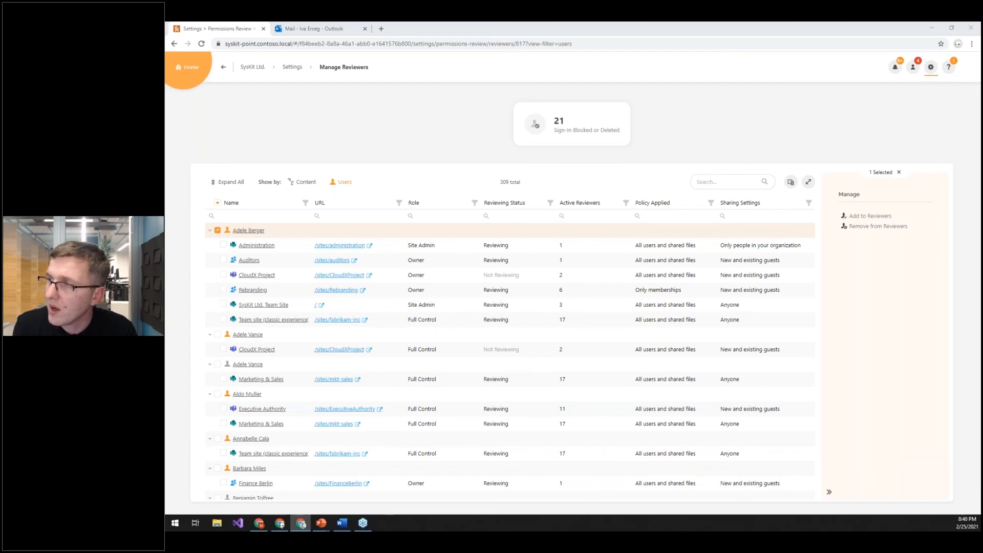
{"action": "left_click_drag", "start_coordinate": [980, 312], "coordinate": [652, 24]}
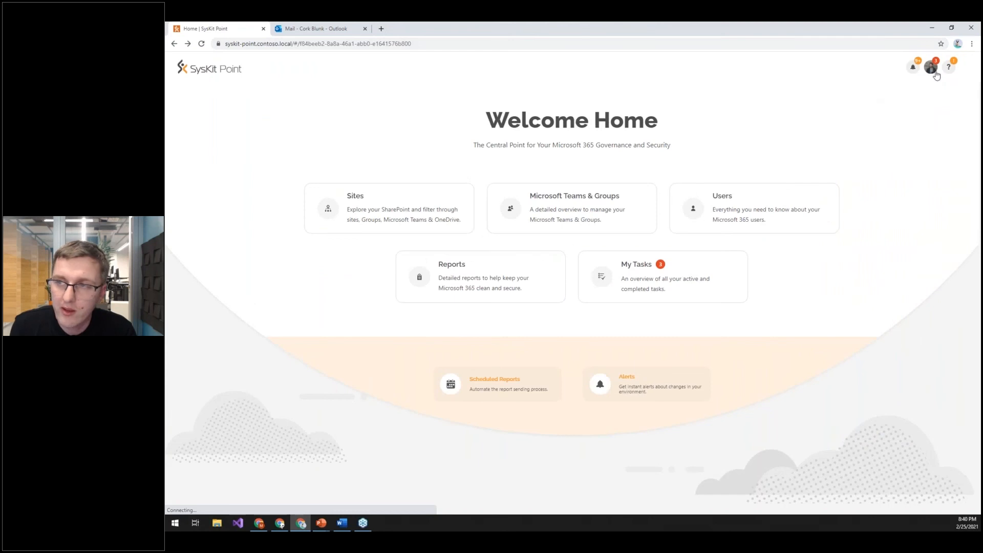
{"action": "left_click", "coordinate": [933, 70]}
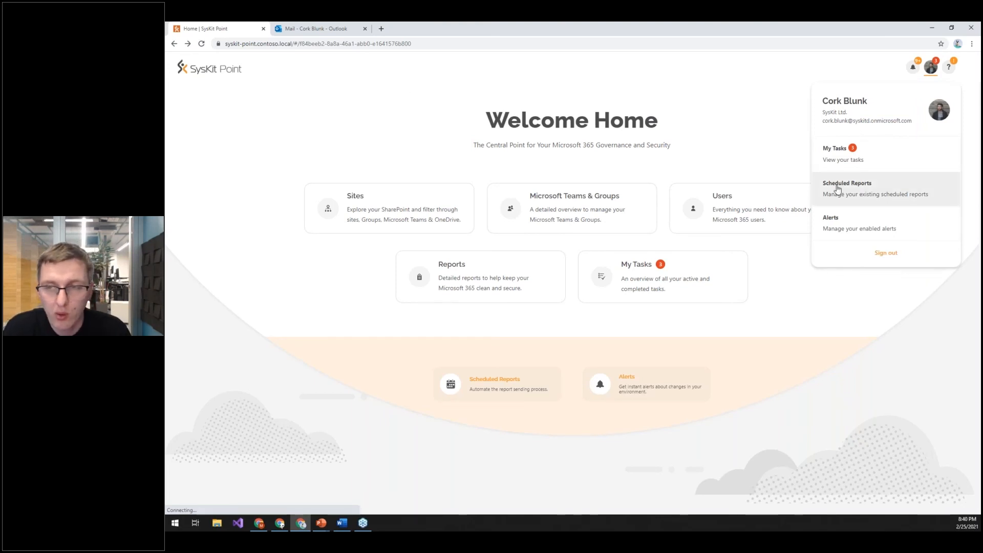
{"action": "left_click", "coordinate": [662, 279]}
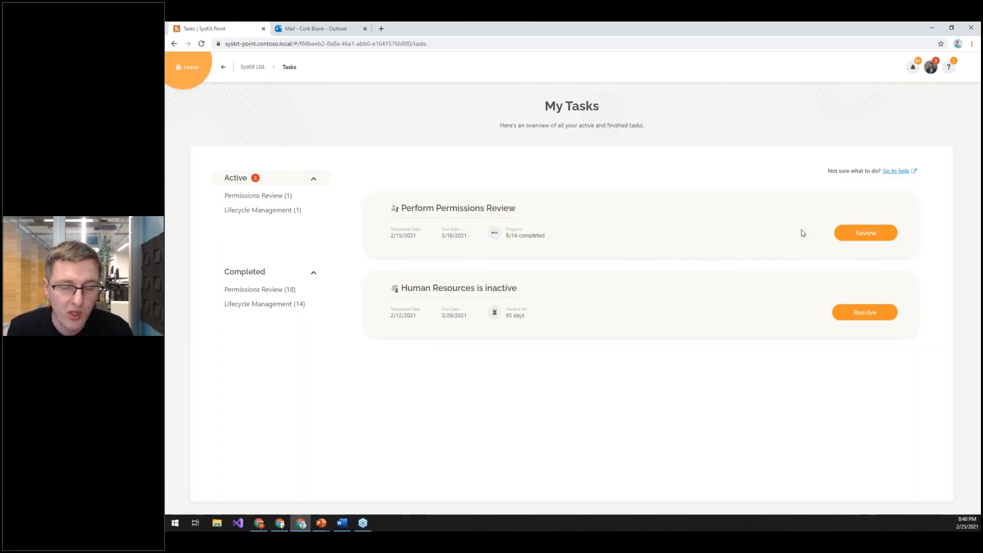
{"action": "left_click", "coordinate": [858, 235]}
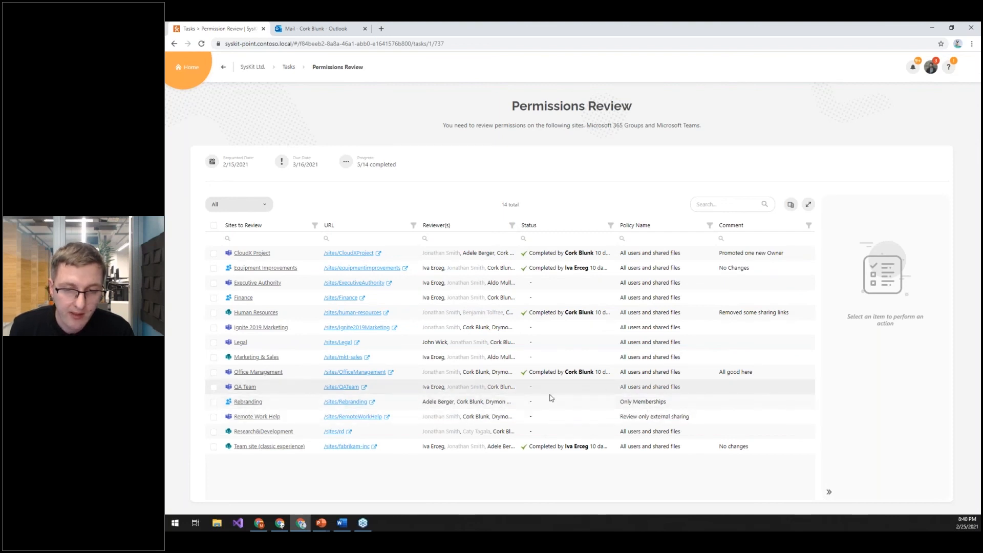
- Open the QA Team's permissions review, view its overview and start the review
{"action": "left_click", "coordinate": [248, 387]}
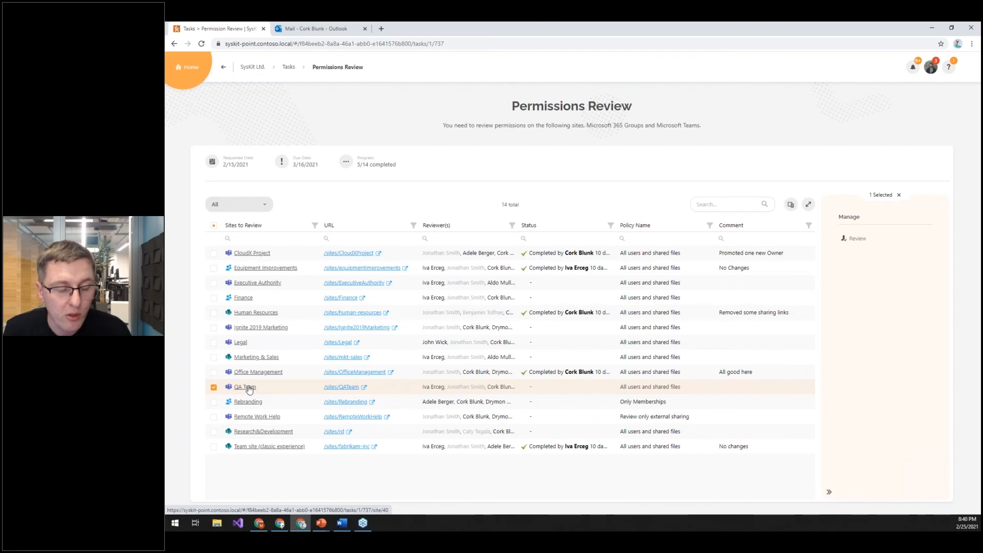
{"action": "left_click", "coordinate": [245, 387]}
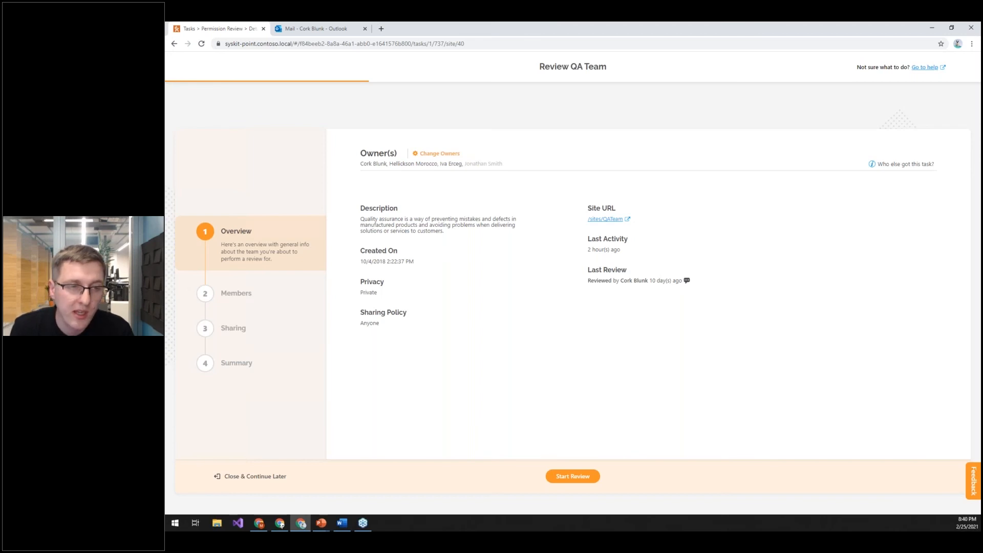
{"action": "left_click", "coordinate": [580, 480]}
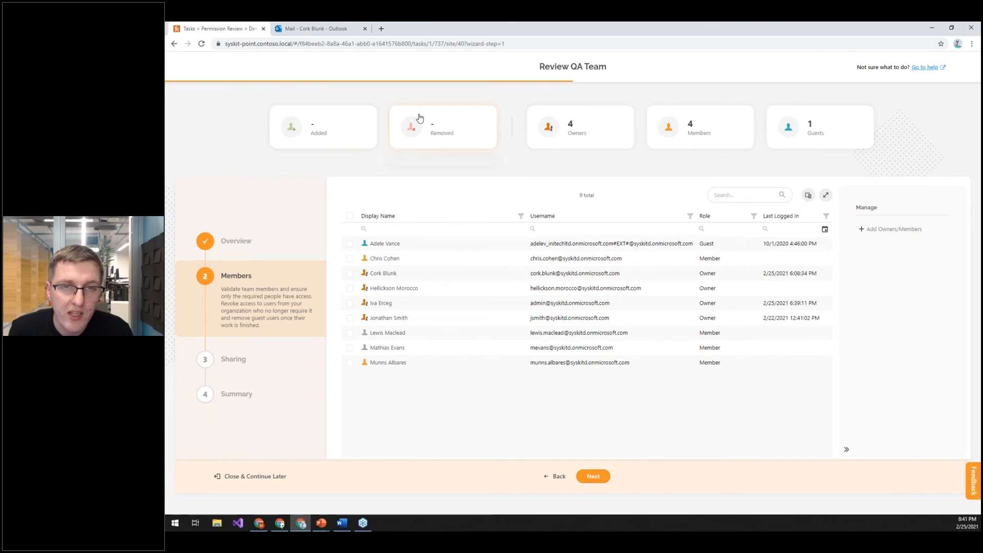
- Review the QA Team's members and the actions available for an owner, and proceed to the Sharing stage
{"action": "mouse_move", "coordinate": [419, 119]}
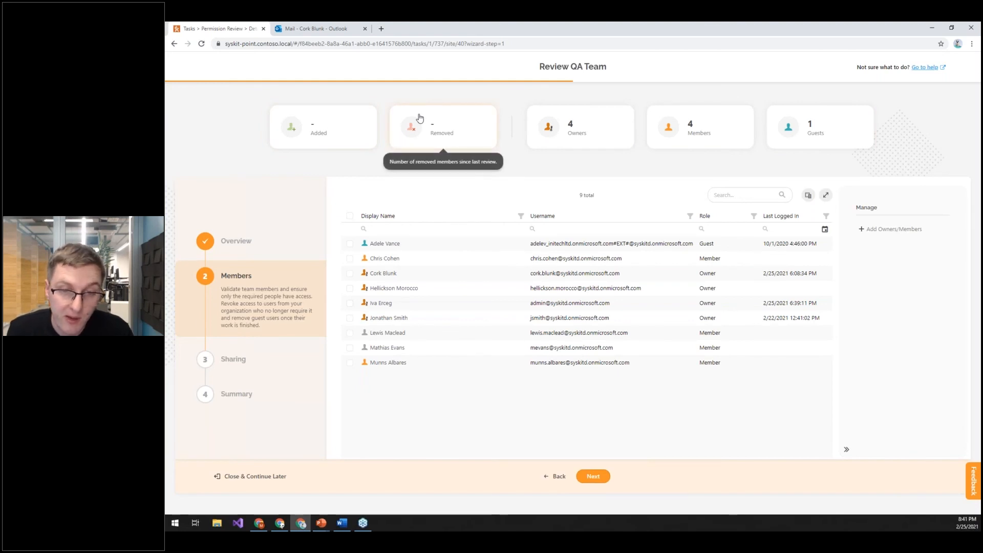
{"action": "left_click", "coordinate": [481, 290]}
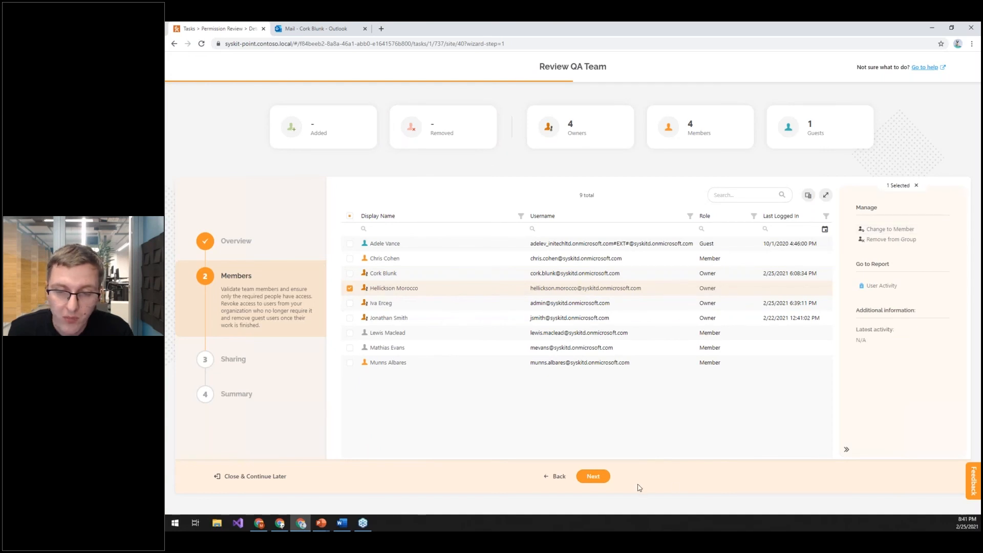
{"action": "left_click", "coordinate": [591, 476]}
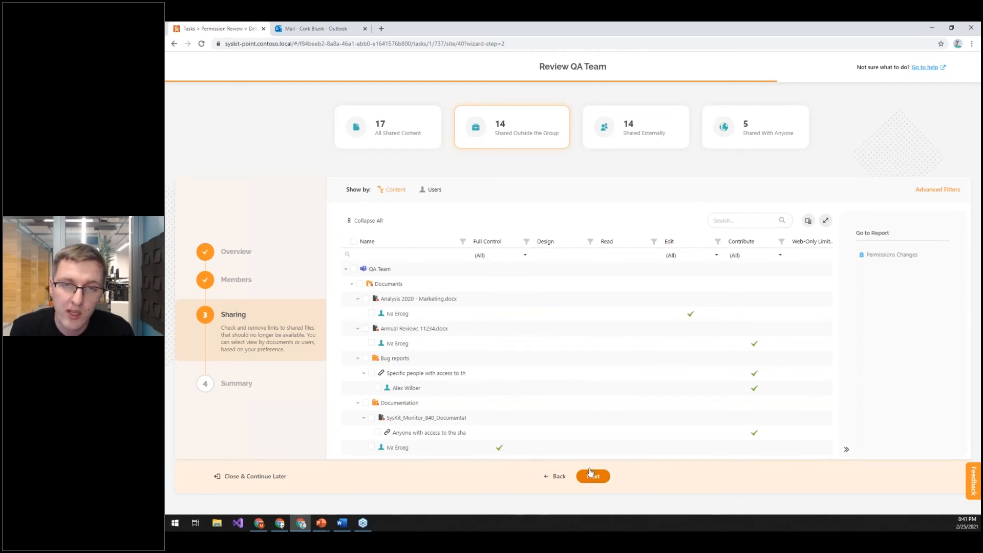
{"action": "mouse_move", "coordinate": [526, 125]}
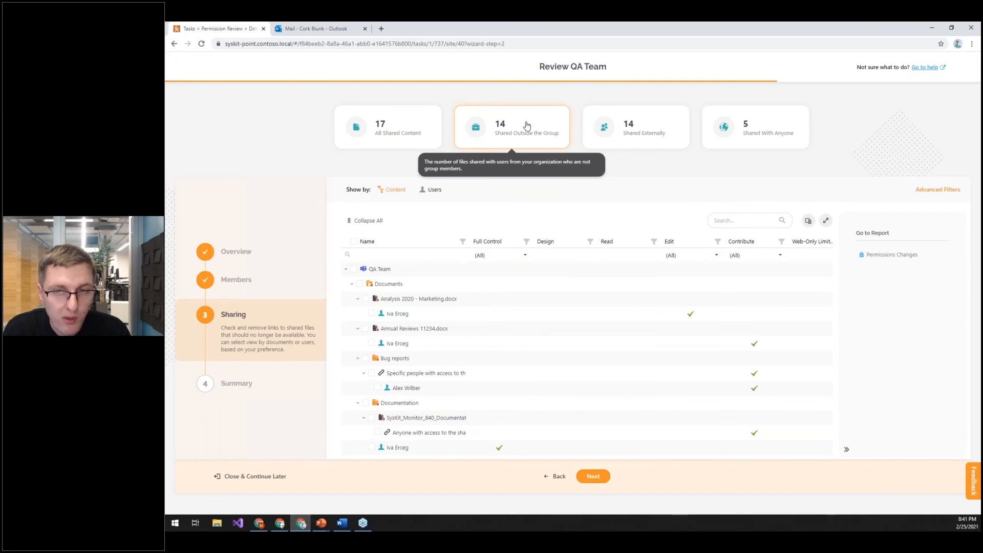
- Filter the QA Team's shared content by Shared Externally and by Shared With Anyone, and proceed to the Summary stage
{"action": "left_click", "coordinate": [630, 130]}
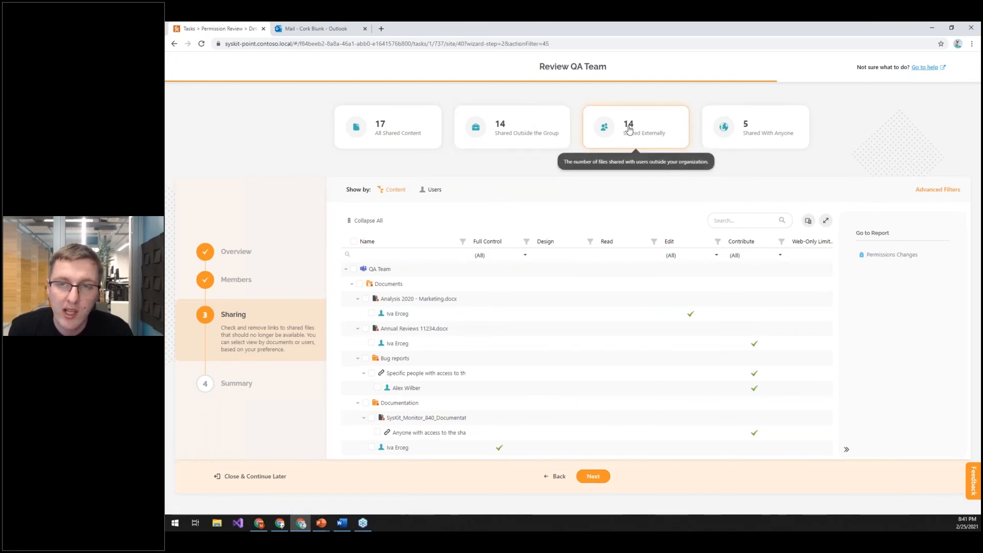
{"action": "left_click", "coordinate": [780, 125]}
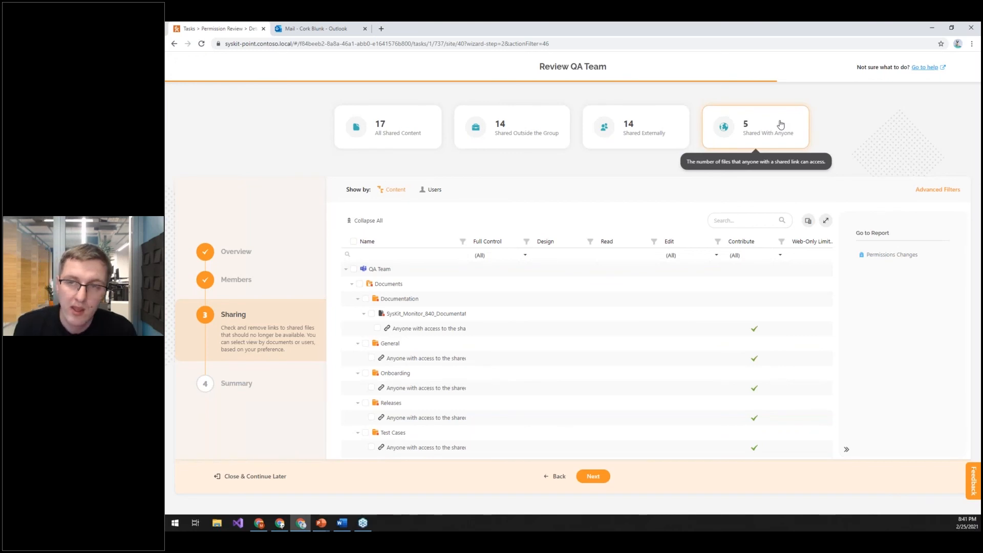
{"action": "left_click", "coordinate": [593, 476]}
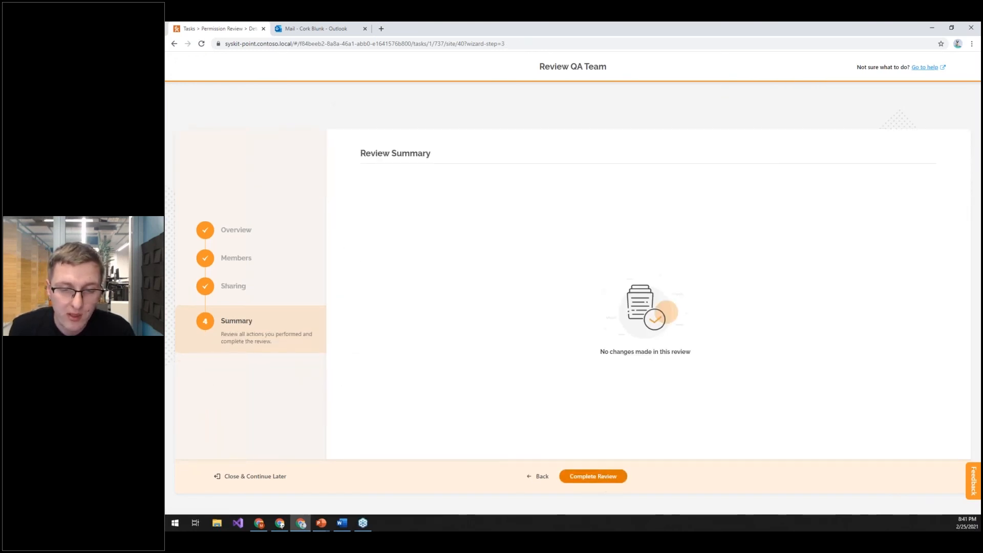
- Close the QA Team review without completing it, and open and start the Rebranding group's permissions review
{"action": "left_click", "coordinate": [262, 478]}
{"action": "left_click", "coordinate": [622, 319]}
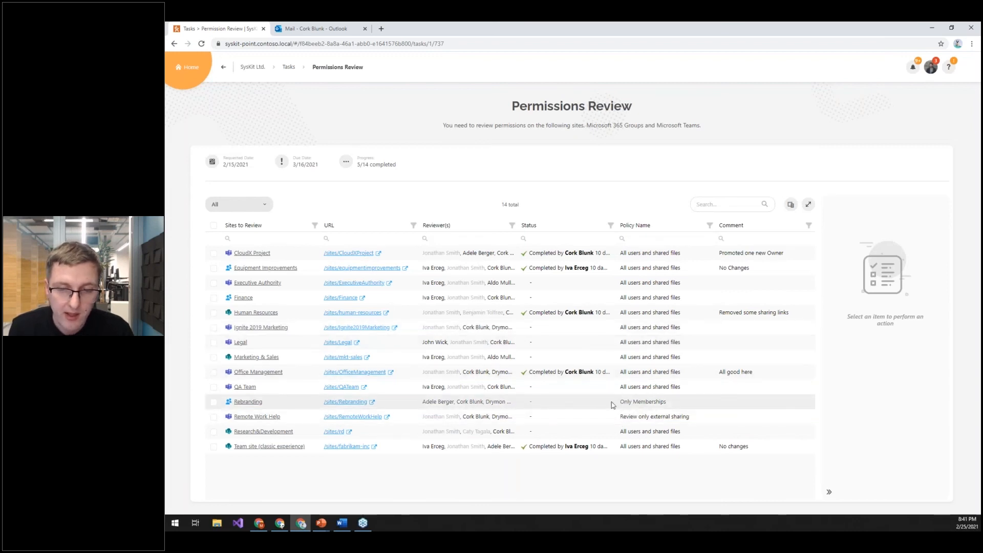
{"action": "left_click", "coordinate": [295, 399]}
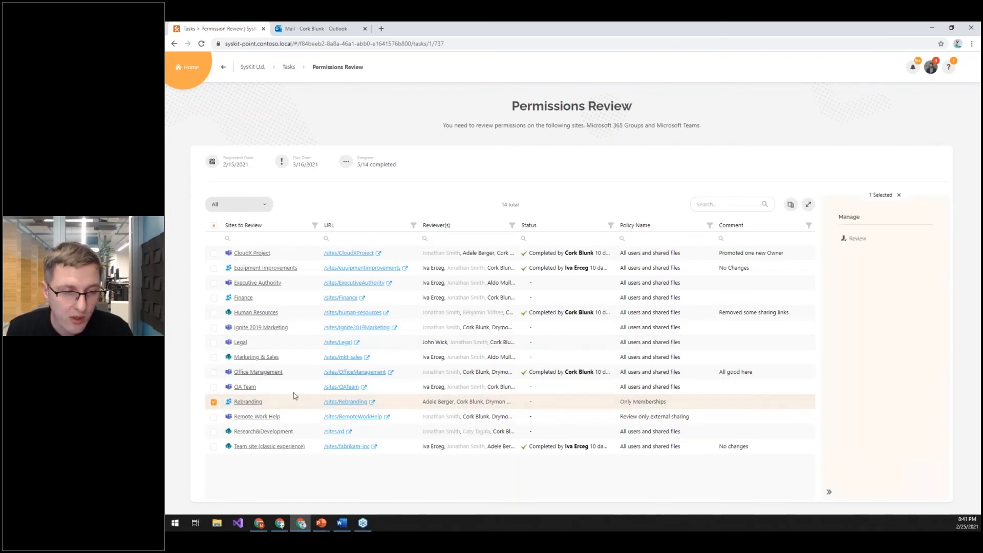
{"action": "left_click", "coordinate": [248, 402]}
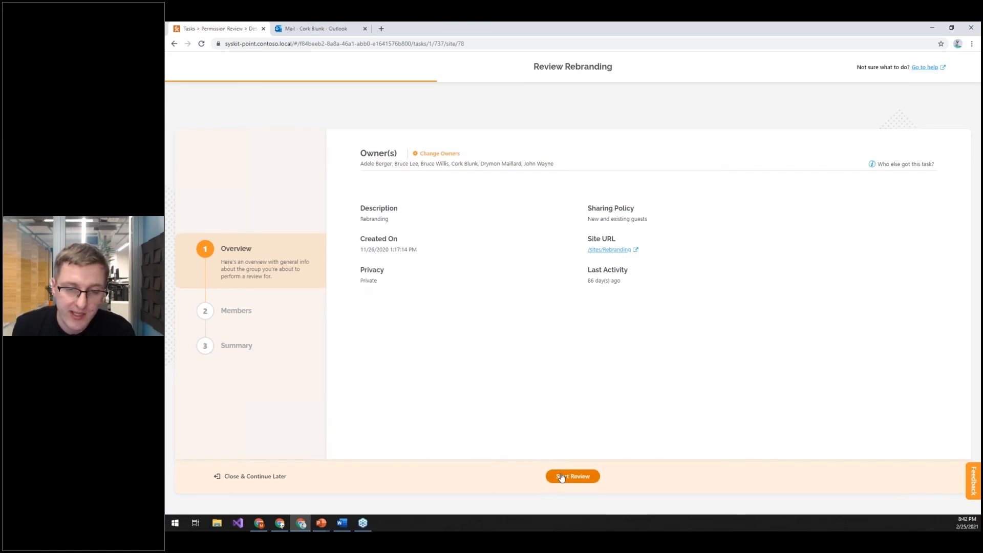
{"action": "left_click", "coordinate": [566, 475]}
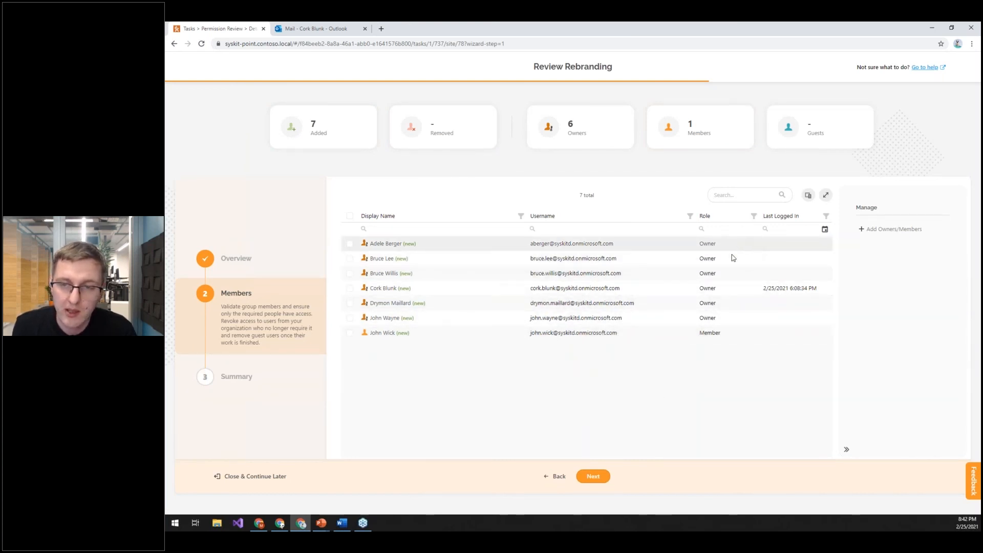
- Change the second and third owners in the Rebranding members list to the Member role
{"action": "left_click", "coordinate": [473, 273]}
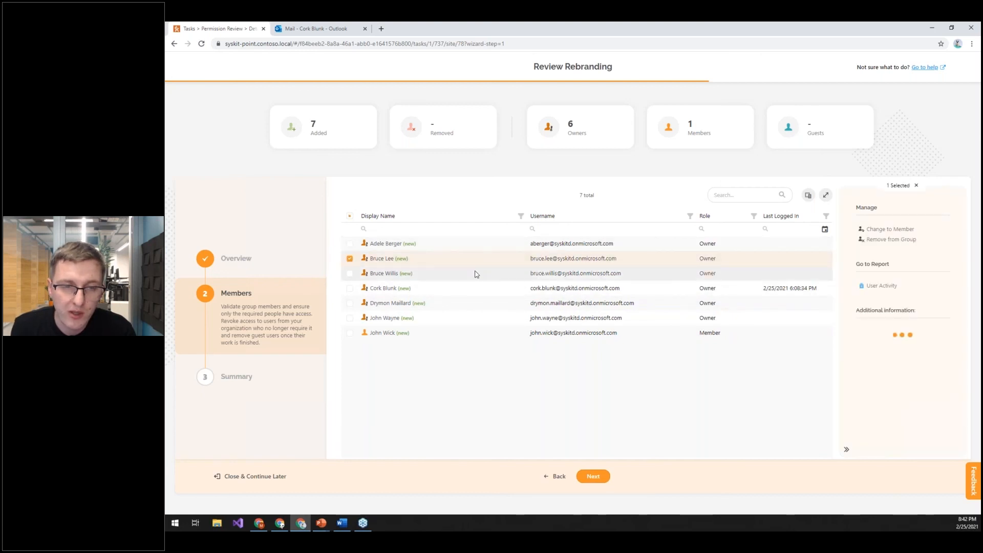
{"action": "left_click", "coordinate": [350, 259]}
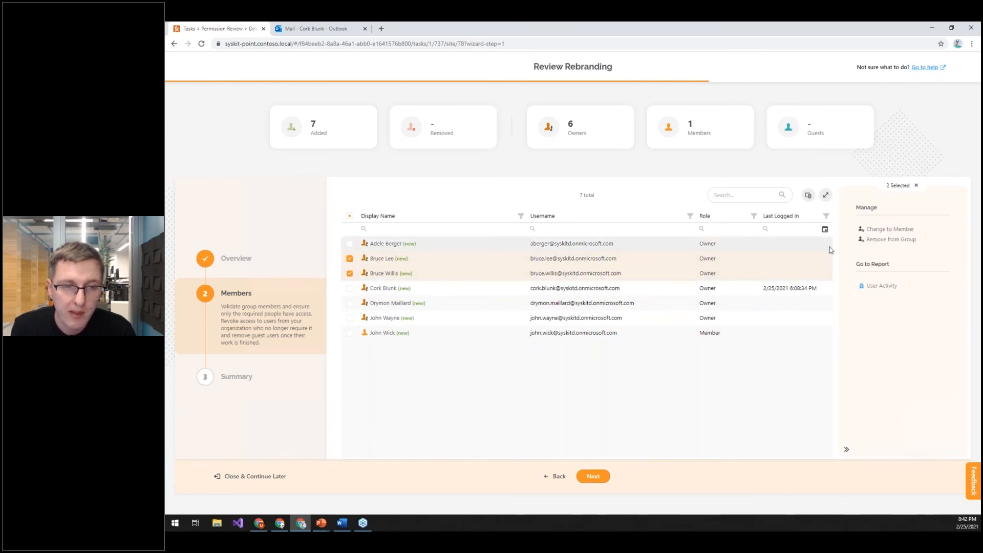
{"action": "left_click", "coordinate": [890, 228]}
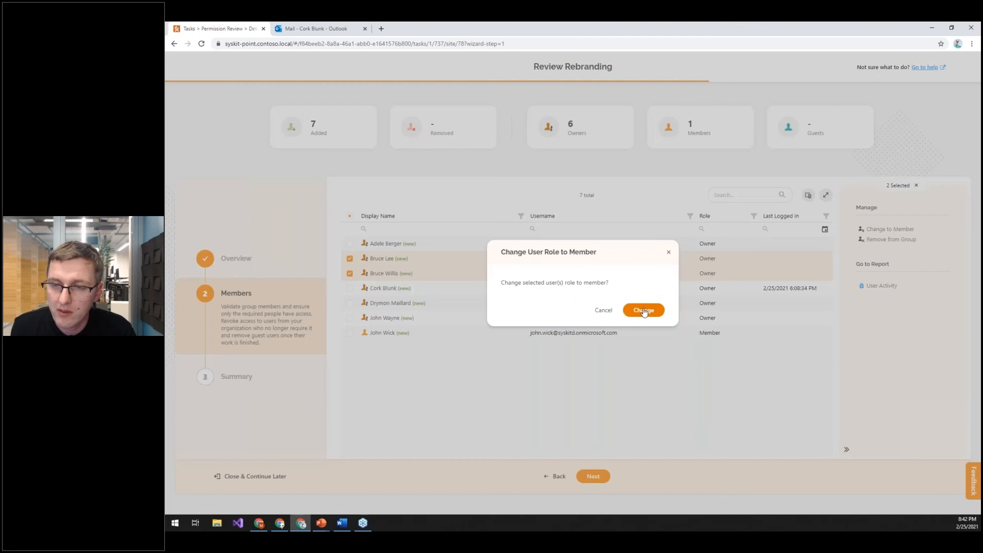
{"action": "left_click", "coordinate": [643, 310]}
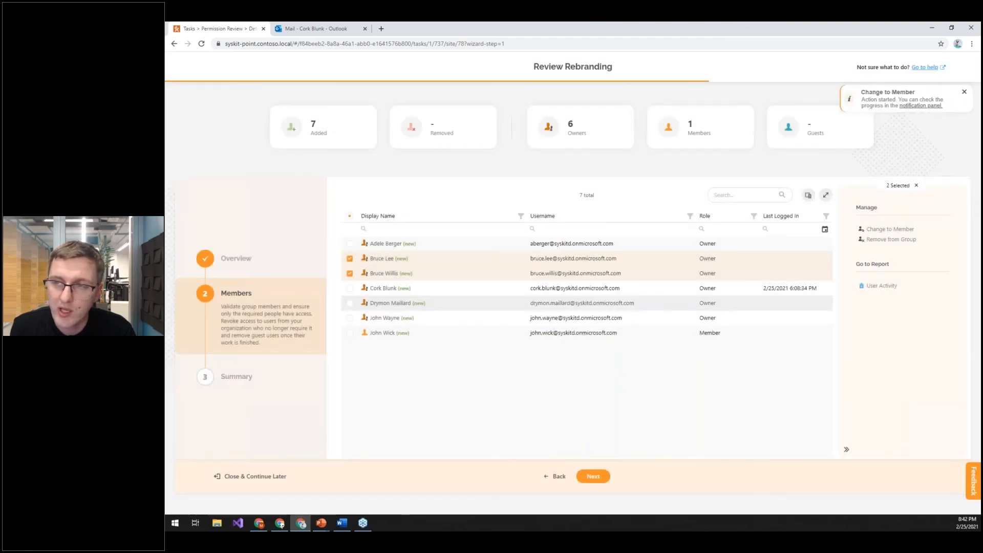
- Proceed to the Rebranding review summary and complete the review with the comment "All ok" and the confirmation word CONFIRM
{"action": "left_click", "coordinate": [589, 481]}
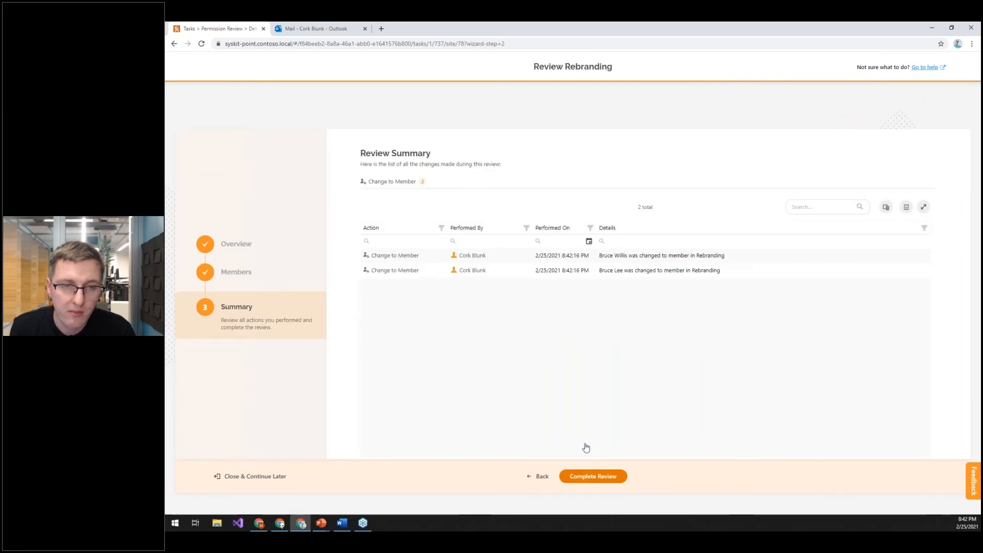
{"action": "left_click", "coordinate": [589, 477]}
{"action": "left_click", "coordinate": [589, 358]}
{"action": "type", "text": "C"}
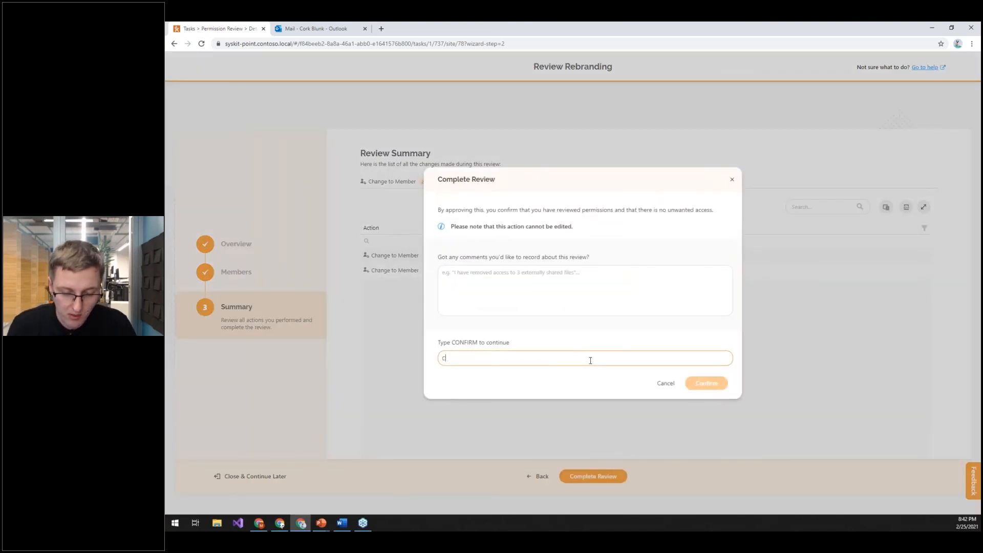
{"action": "type", "text": "OMPLETE"}
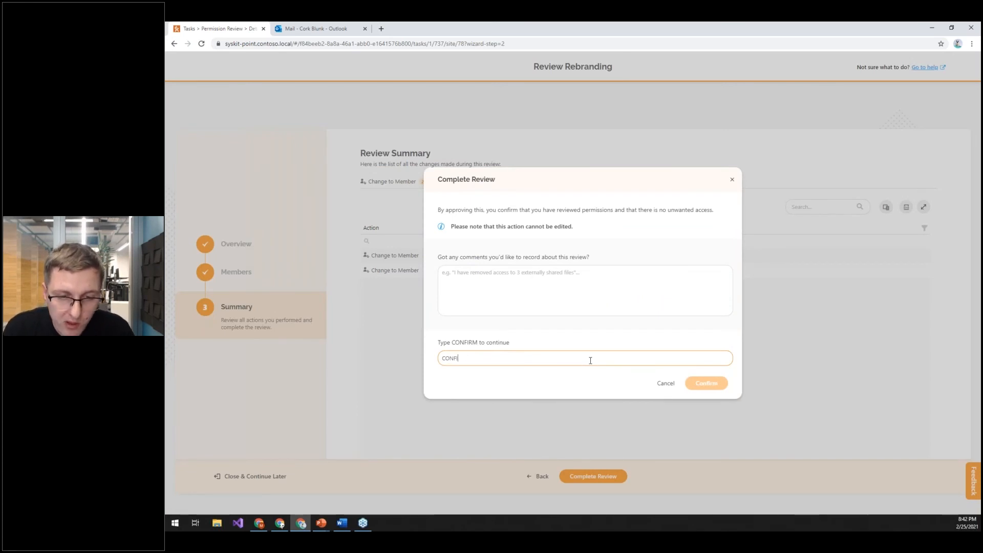
{"action": "type", "text": "RM"}
{"action": "left_click", "coordinate": [587, 298]}
{"action": "type", "text": "A"}
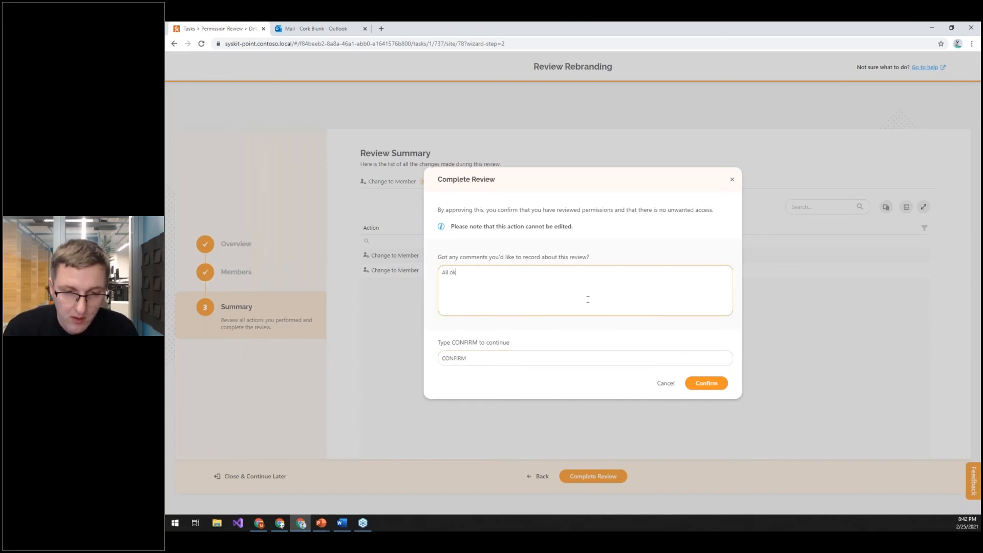
{"action": "type", "text": "ll ok"}
{"action": "left_click", "coordinate": [699, 383]}
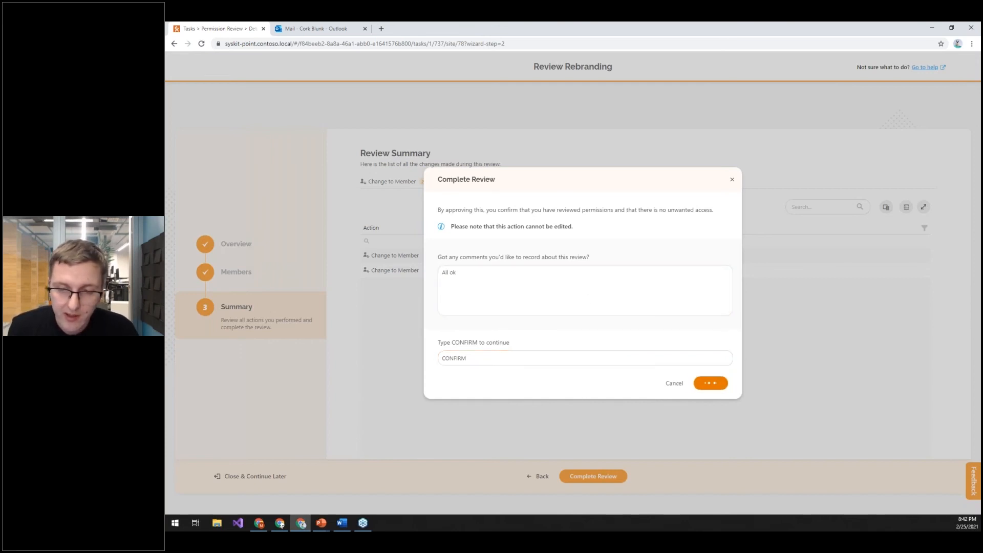
{"action": "left_click", "coordinate": [590, 340]}
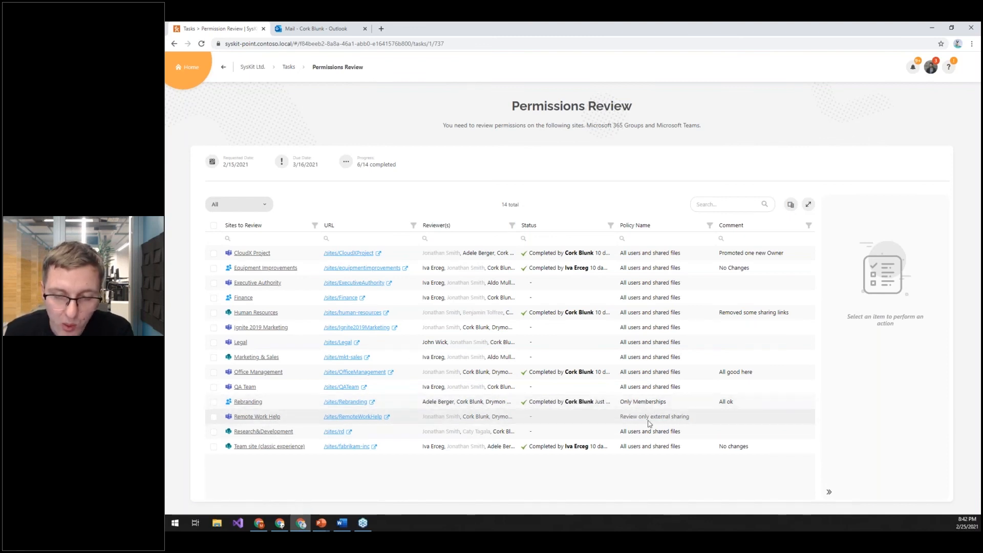
- Start the Remote Work Help review, examine its guest members and externally shared content, and close it without completing it
{"action": "left_click", "coordinate": [266, 417]}
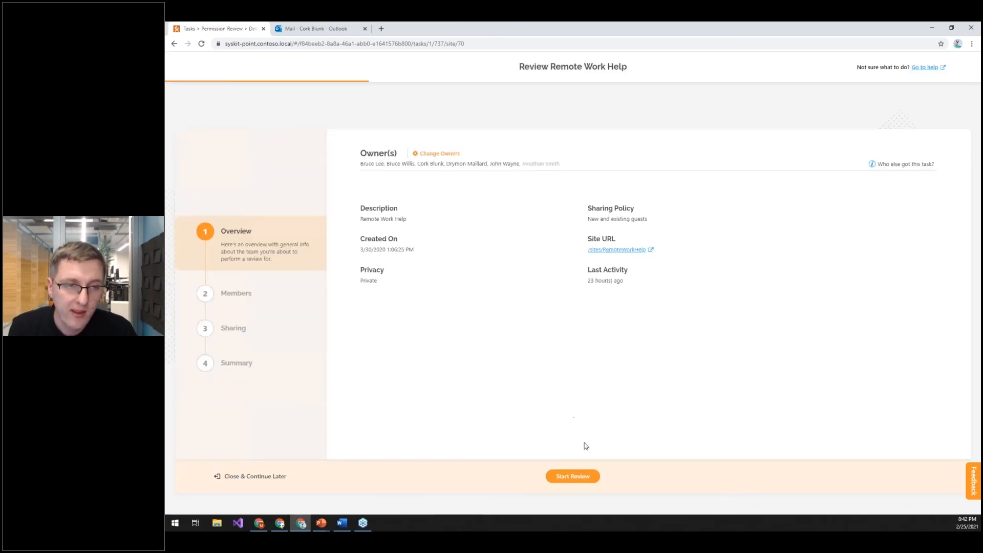
{"action": "left_click", "coordinate": [581, 477]}
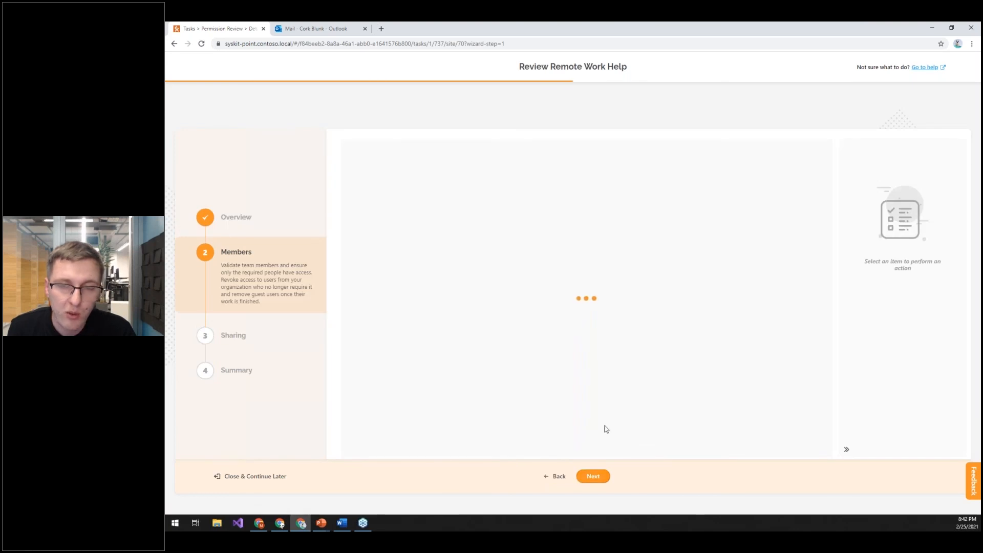
{"action": "mouse_move", "coordinate": [721, 128]}
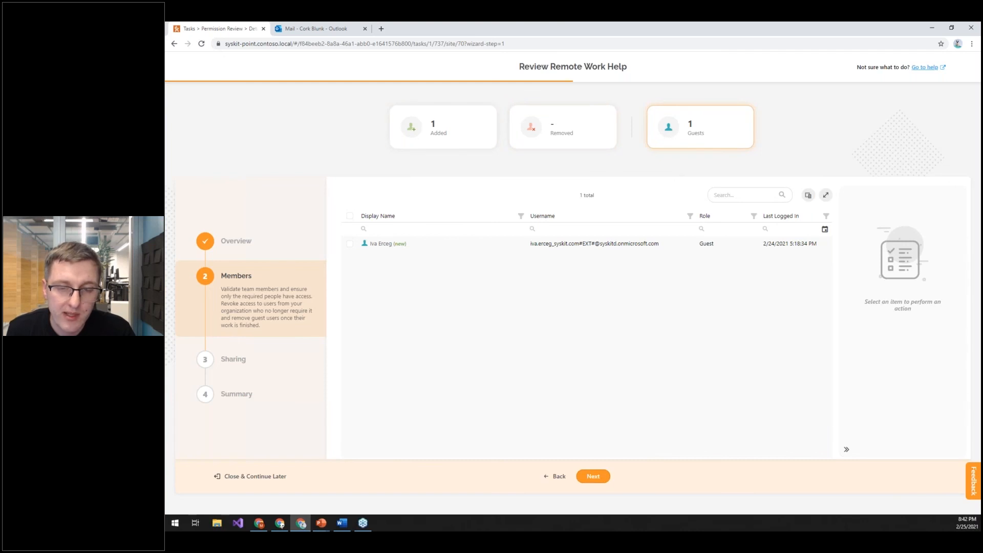
{"action": "left_click", "coordinate": [593, 476]}
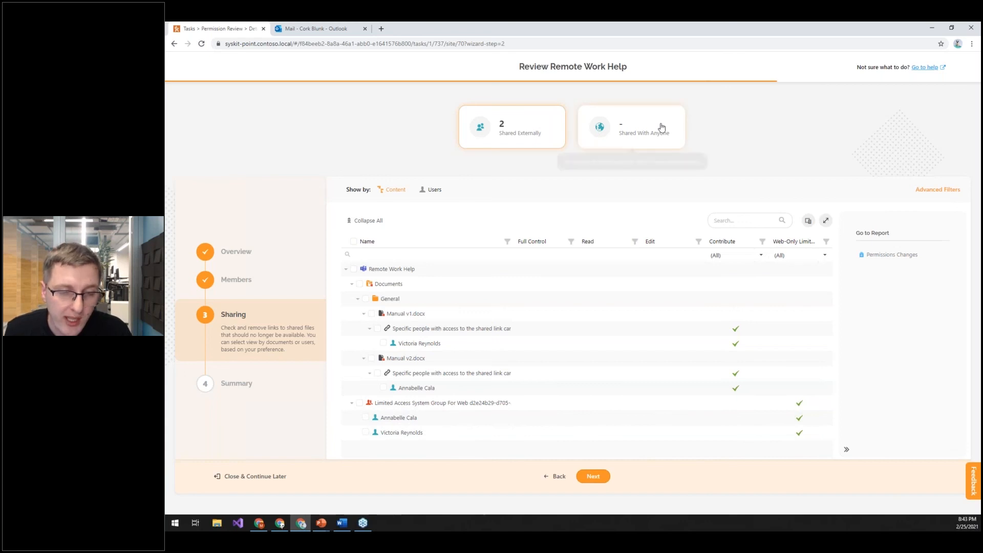
{"action": "left_click", "coordinate": [248, 481]}
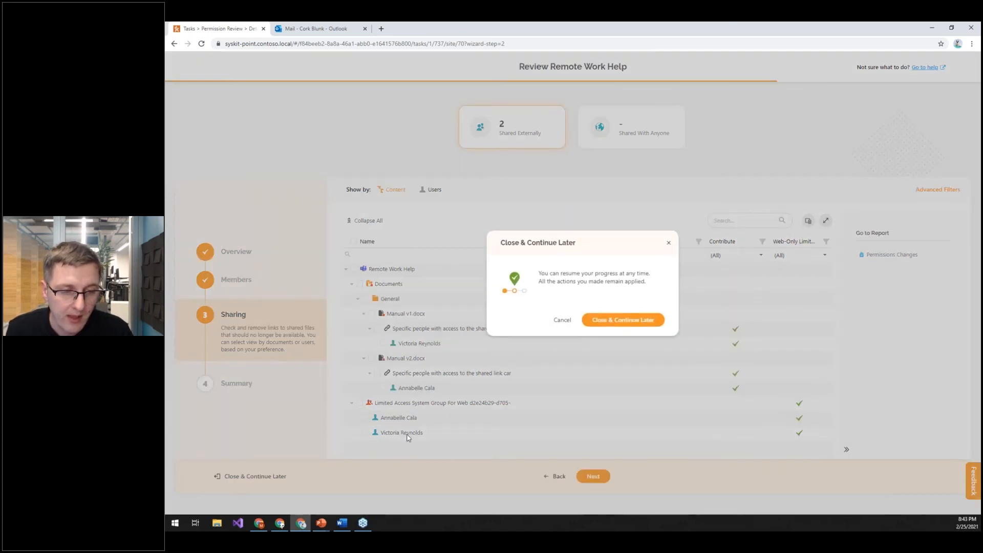
{"action": "left_click", "coordinate": [622, 320]}
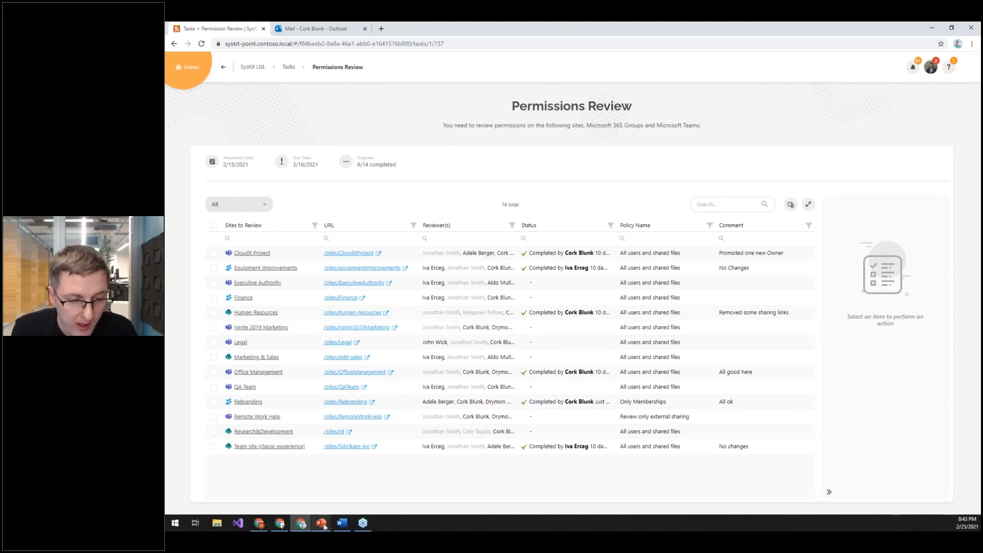
- Switch to the PowerPoint slide show and advance from the Demo slide to the "SysKit Point in 2021" slide
{"action": "mouse_move", "coordinate": [323, 523]}
{"action": "left_click", "coordinate": [328, 496]}
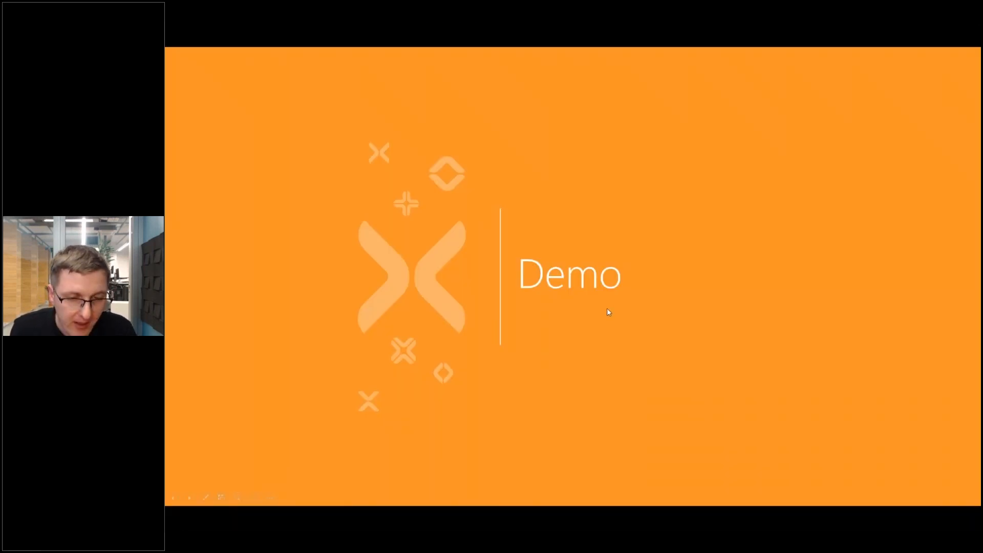
{"action": "key", "text": "Right"}
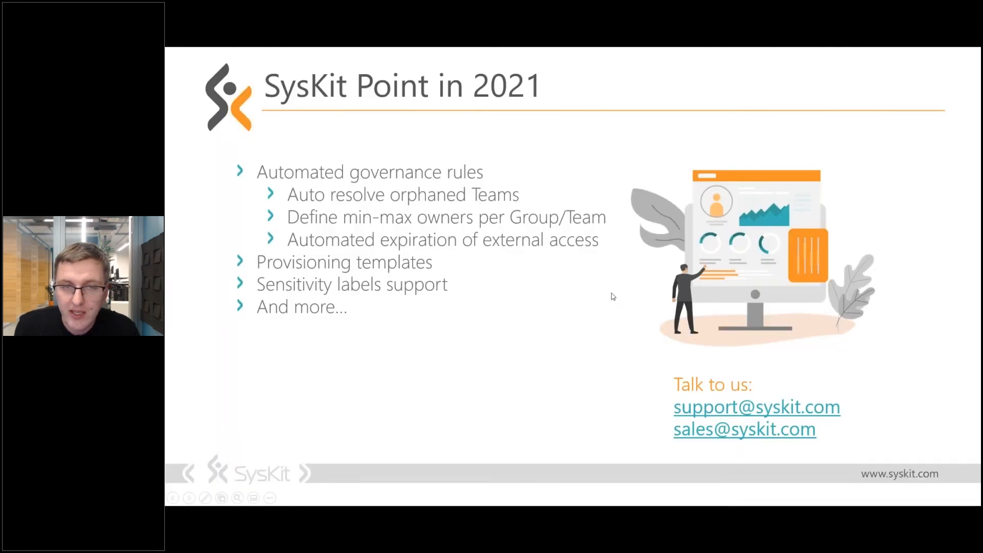